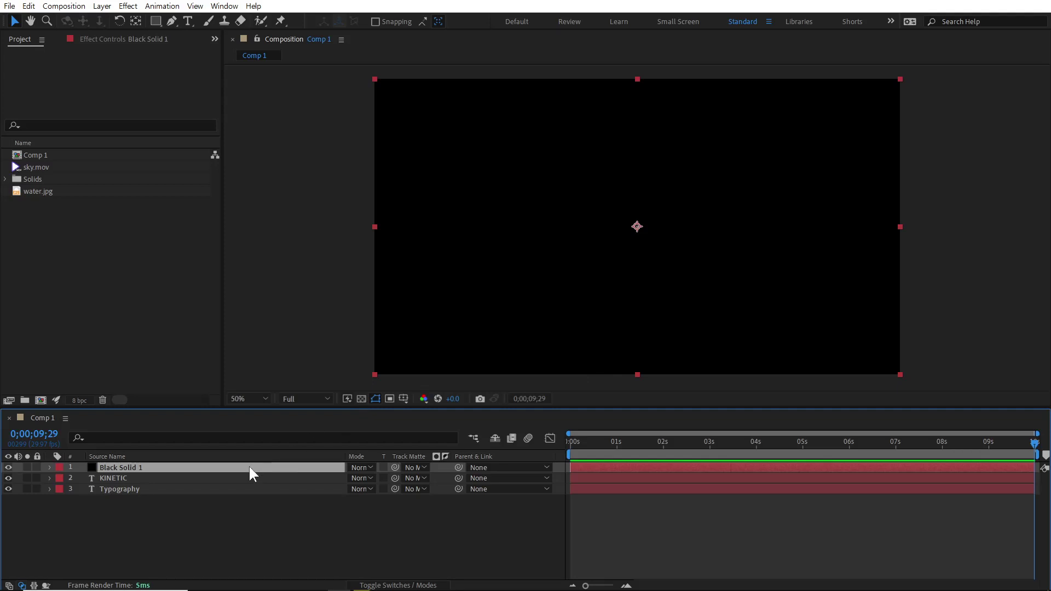
Apply the Radio Waves effect to the Black Solid 1 layer, enlarge the timeline area and scrub through it to preview the waves.
mouse_move(323, 300)
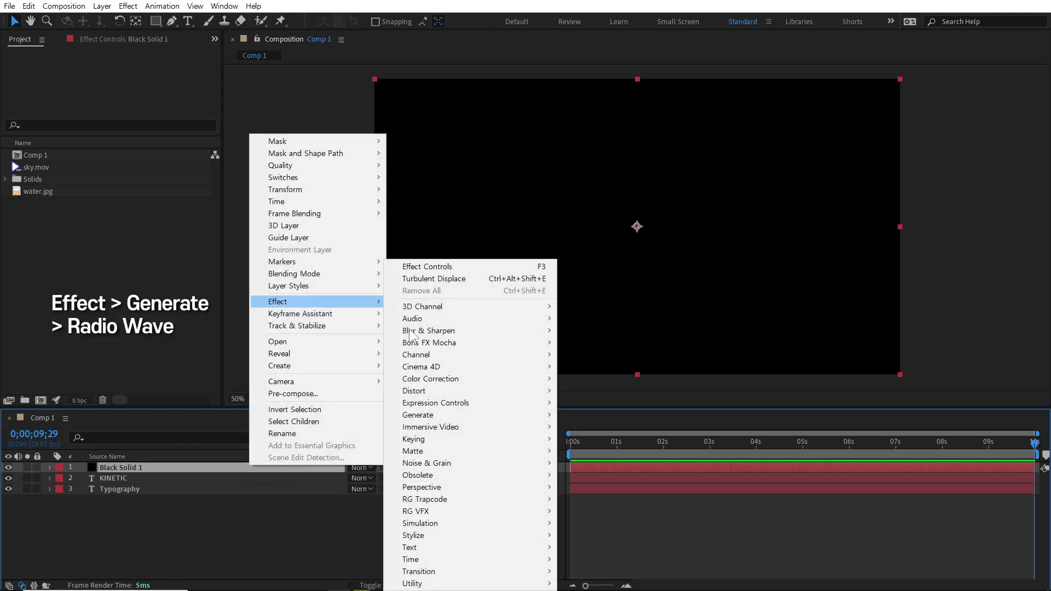
mouse_move(508, 414)
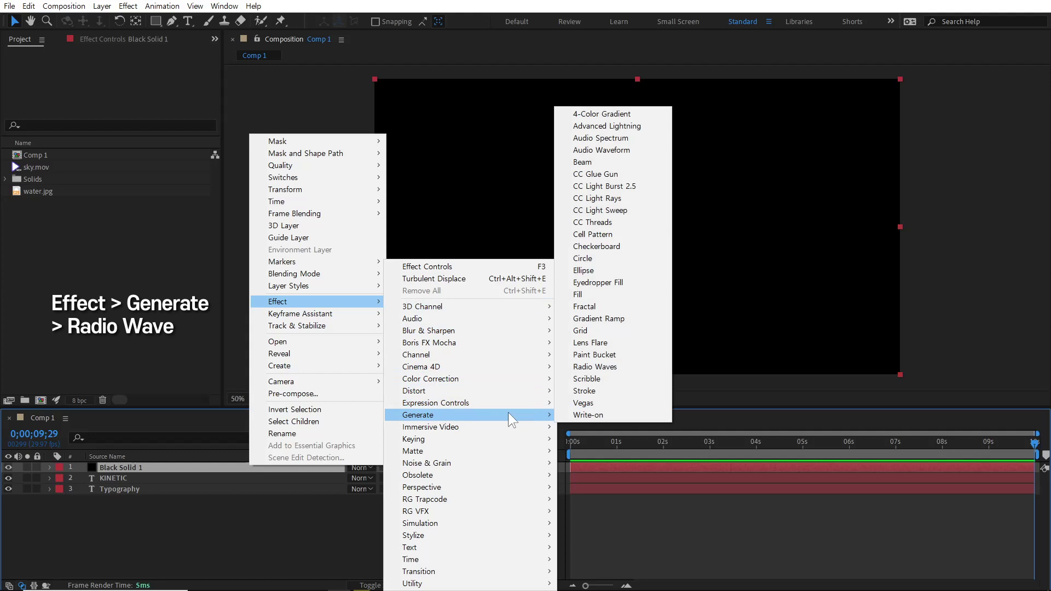
left_click(614, 367)
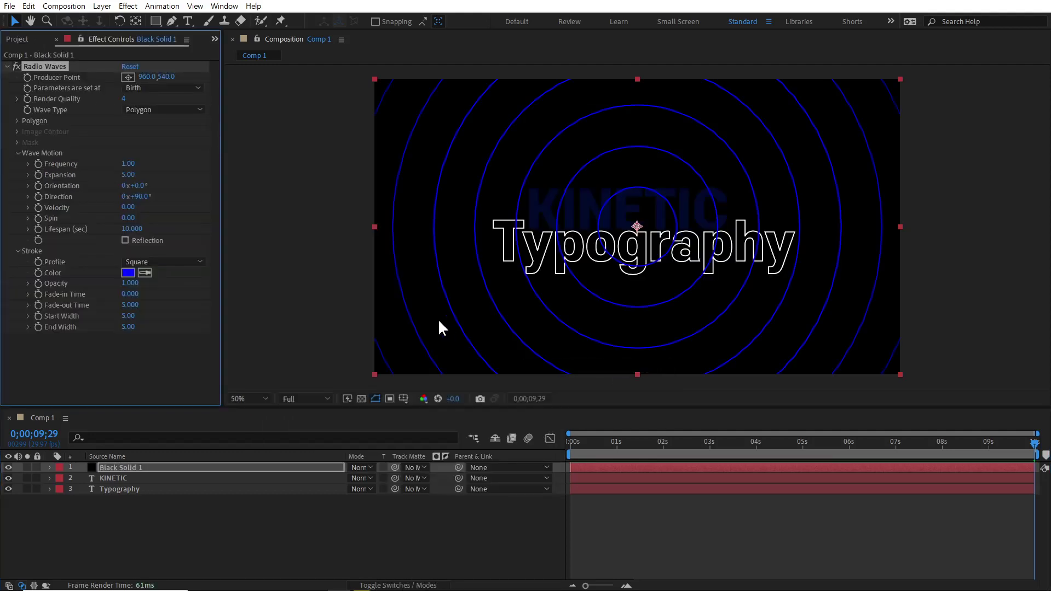
left_click_drag(574, 448, 802, 445)
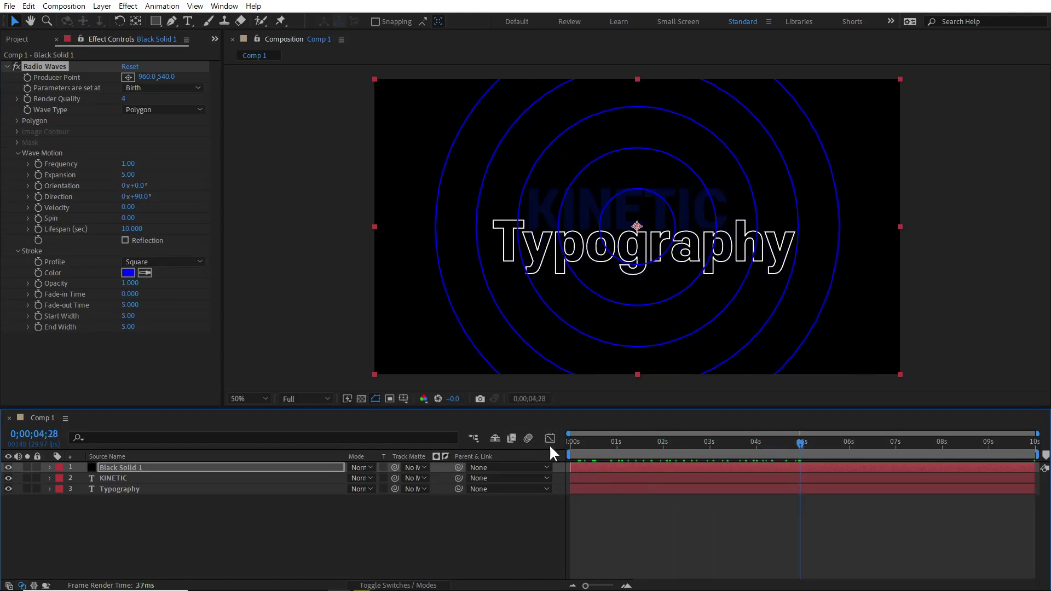
left_click_drag(344, 454, 239, 454)
left_click_drag(479, 441, 994, 466)
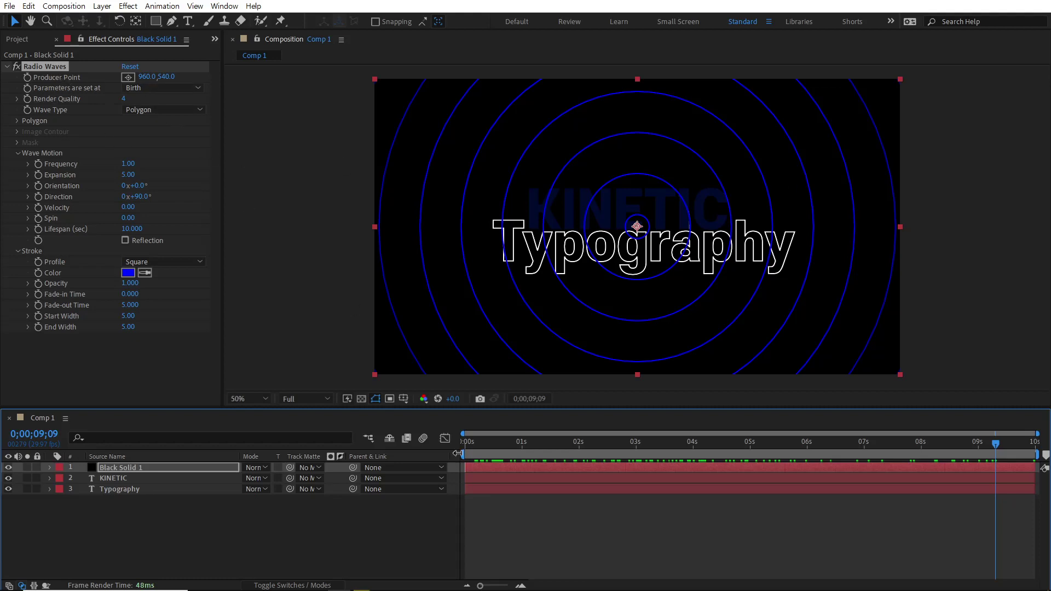
left_click_drag(469, 446, 835, 457)
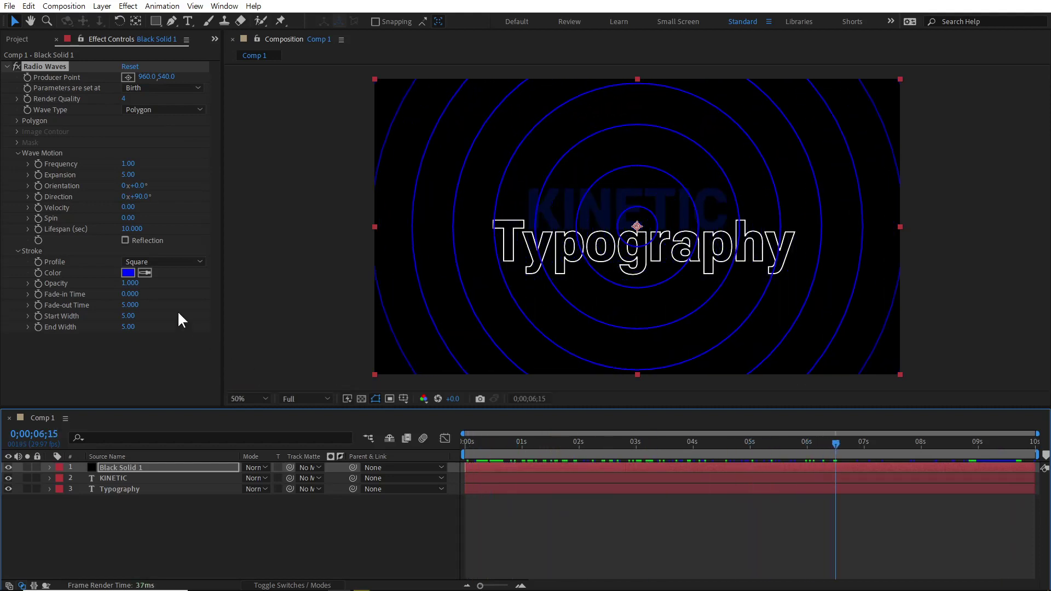
Change the Radio Waves stroke colour to white (FFFFFF), preview the animation and return the playhead to the first frame.
left_click(128, 272)
type("FFFFFF")
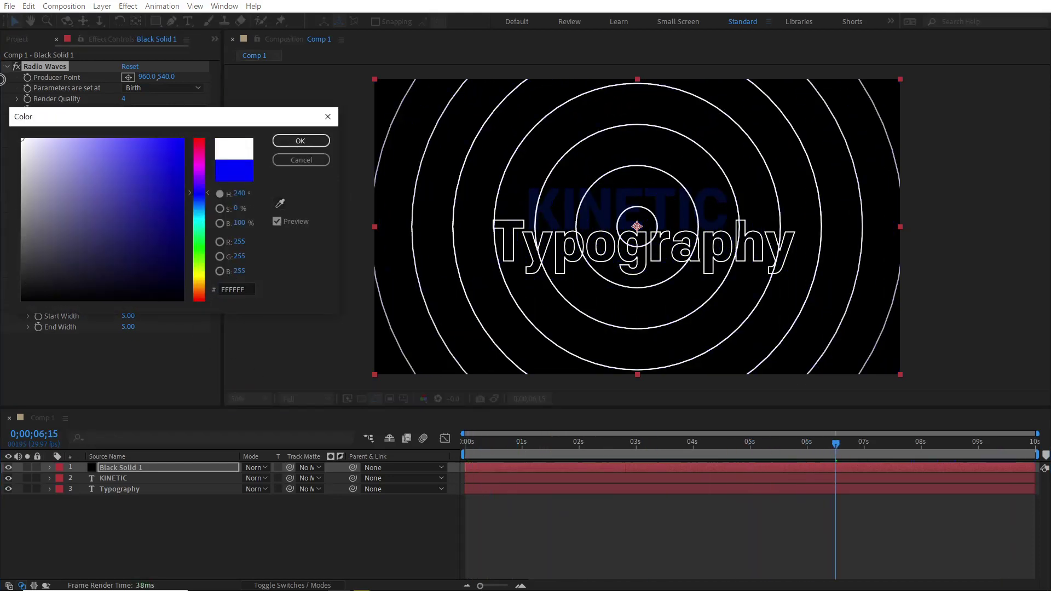
left_click(296, 141)
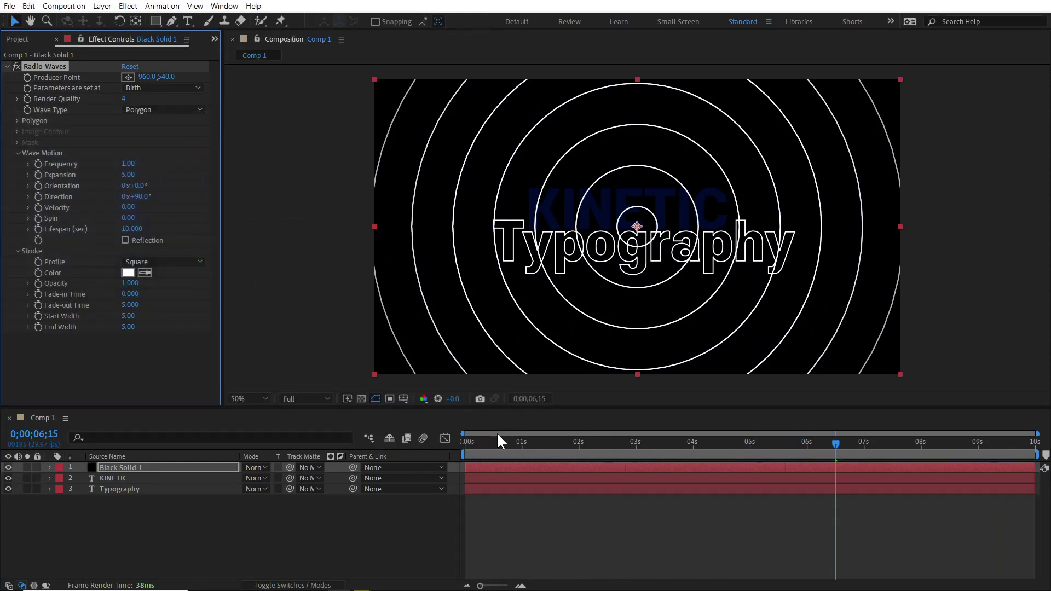
key("space")
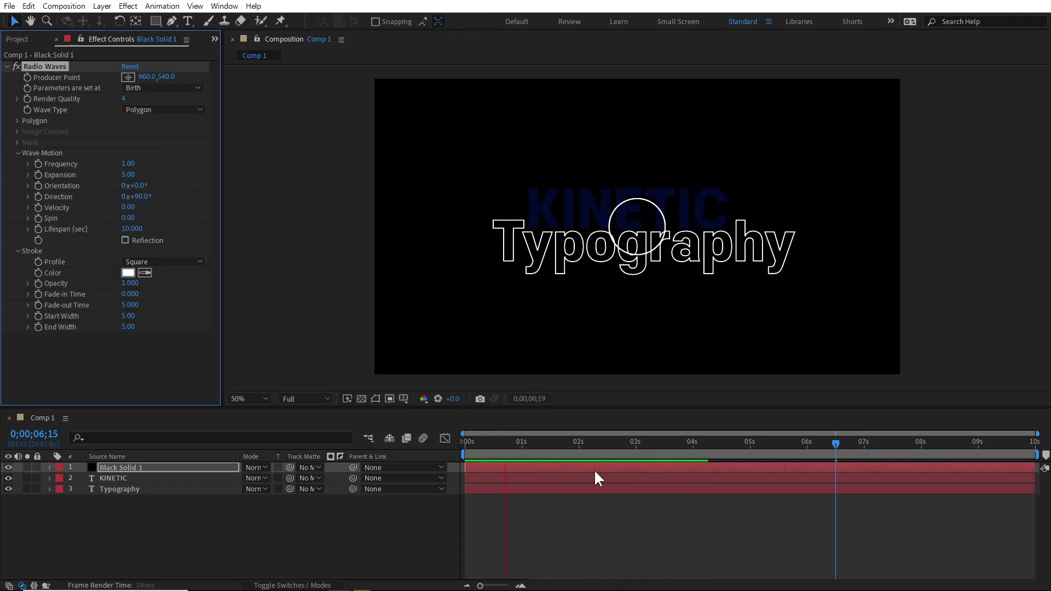
key("space")
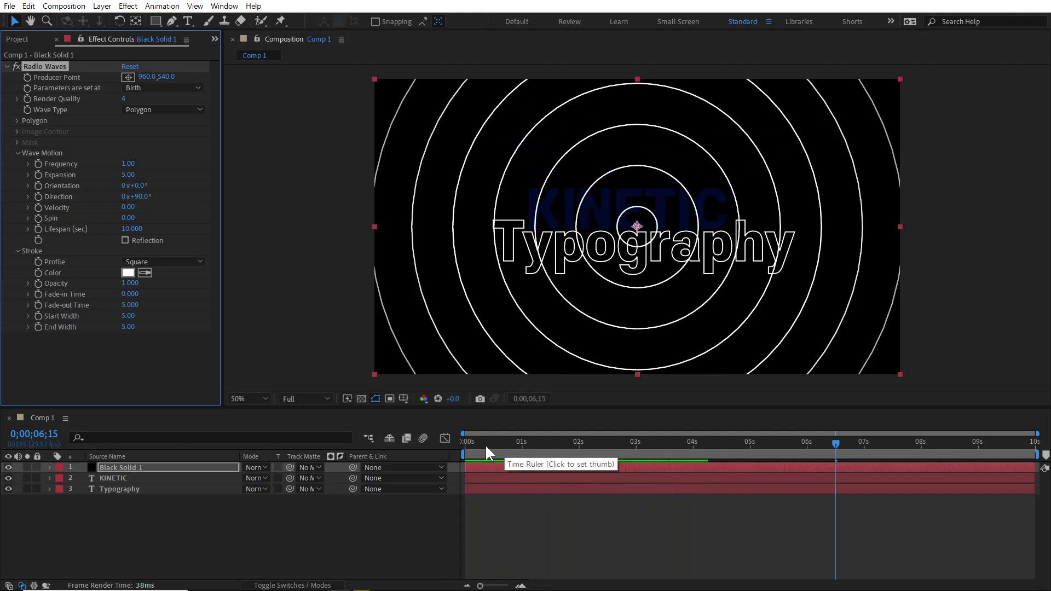
left_click_drag(471, 443, 452, 442)
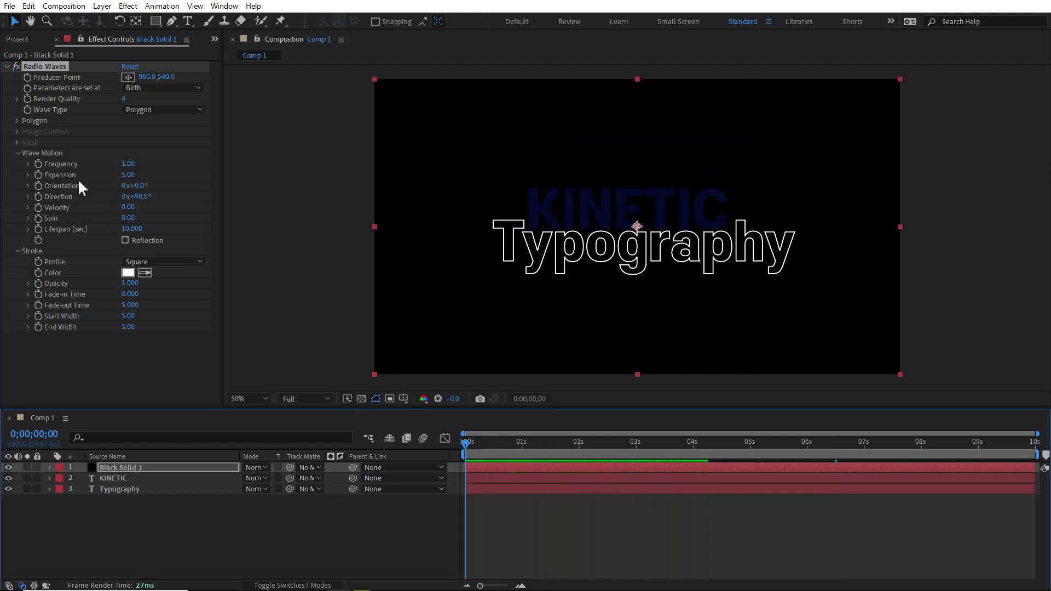
Set the Radio Waves Expansion to 10 and check the wave at the 1-second mark.
left_click(128, 175)
type("10")
key("Return")
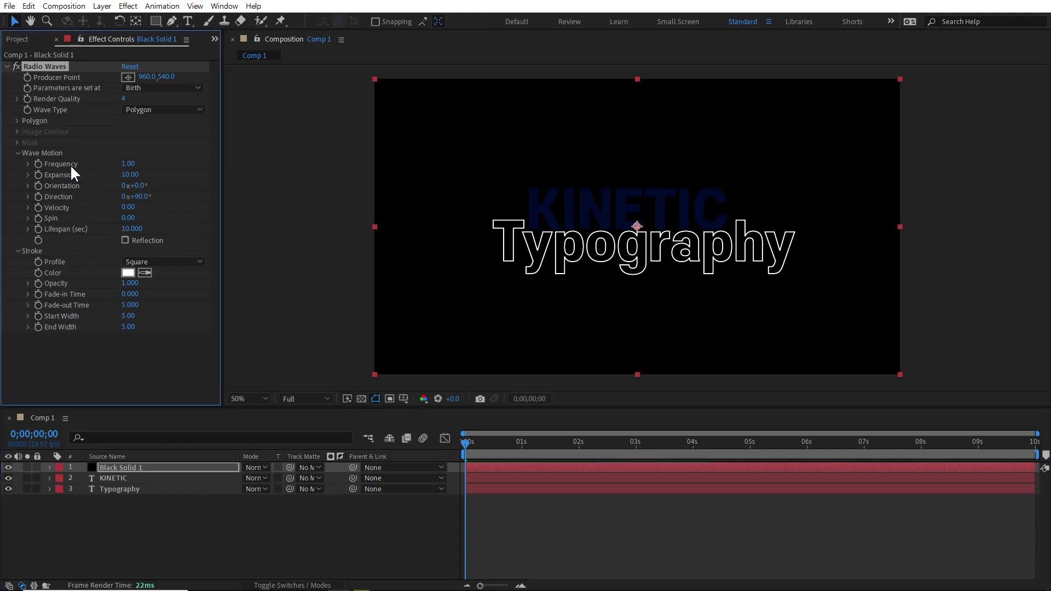
left_click(521, 444)
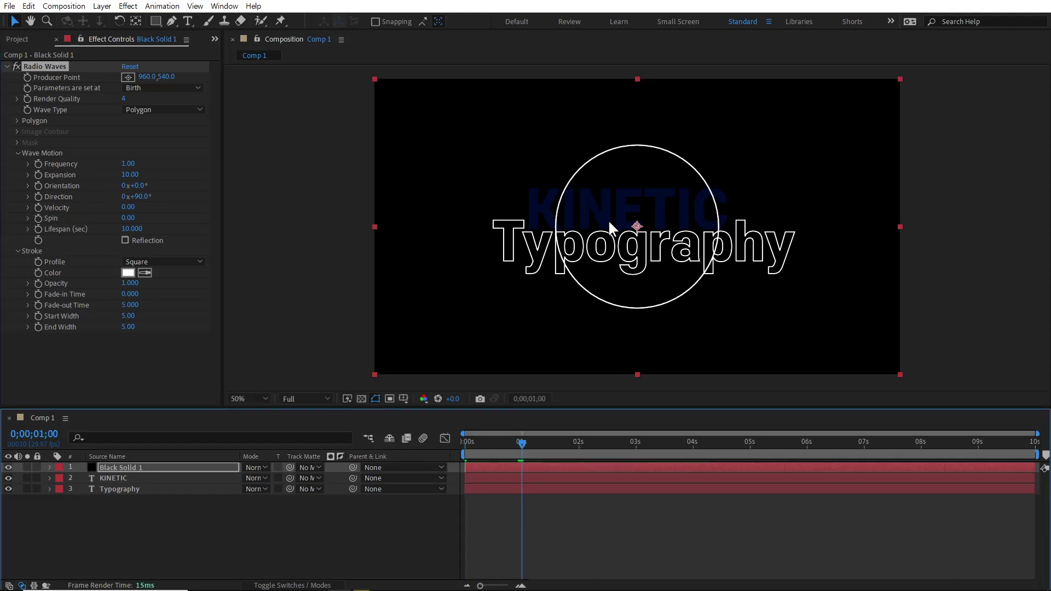
Try a Radio Waves Frequency of 5, and restore it to 1.
left_click(129, 165)
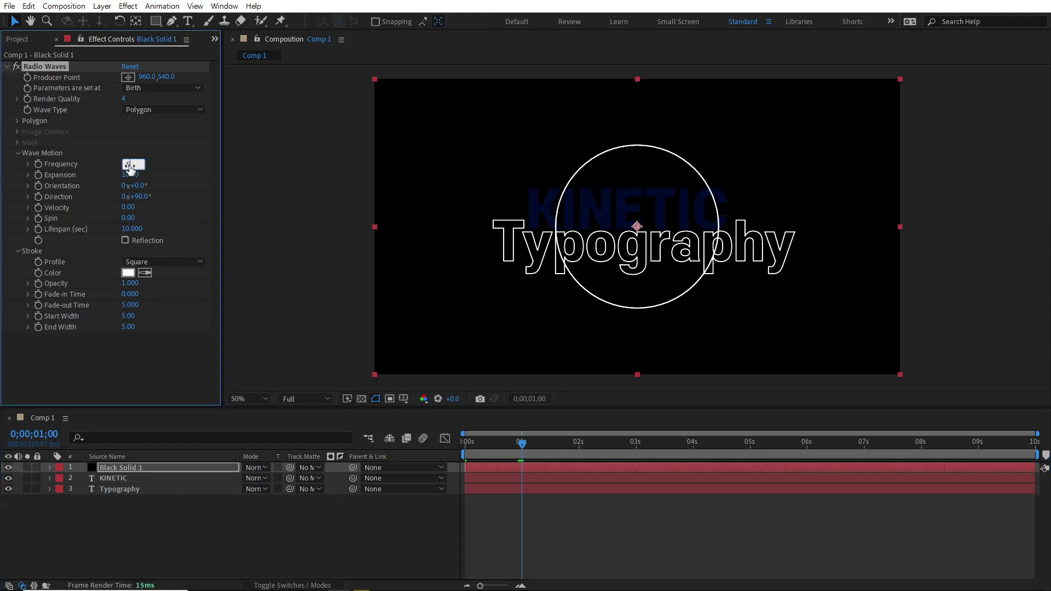
type("5")
key("Return")
left_click(129, 165)
type("1")
key("Return")
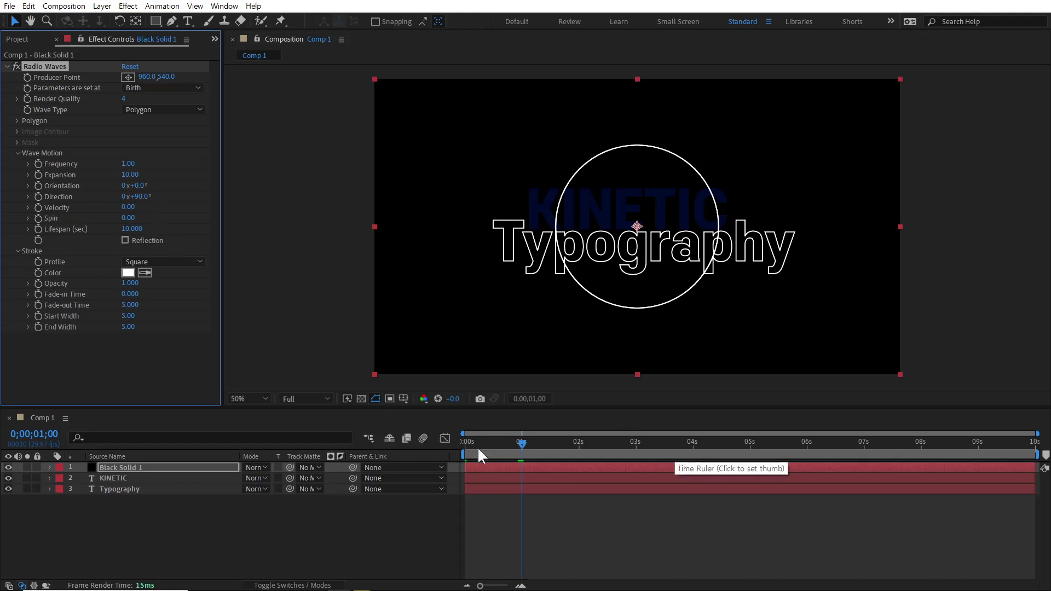
Set the Radio Waves stroke Start Width to 30 and End Width to 1, scrubbing the timeline to compare the rings.
left_click_drag(475, 445, 602, 455)
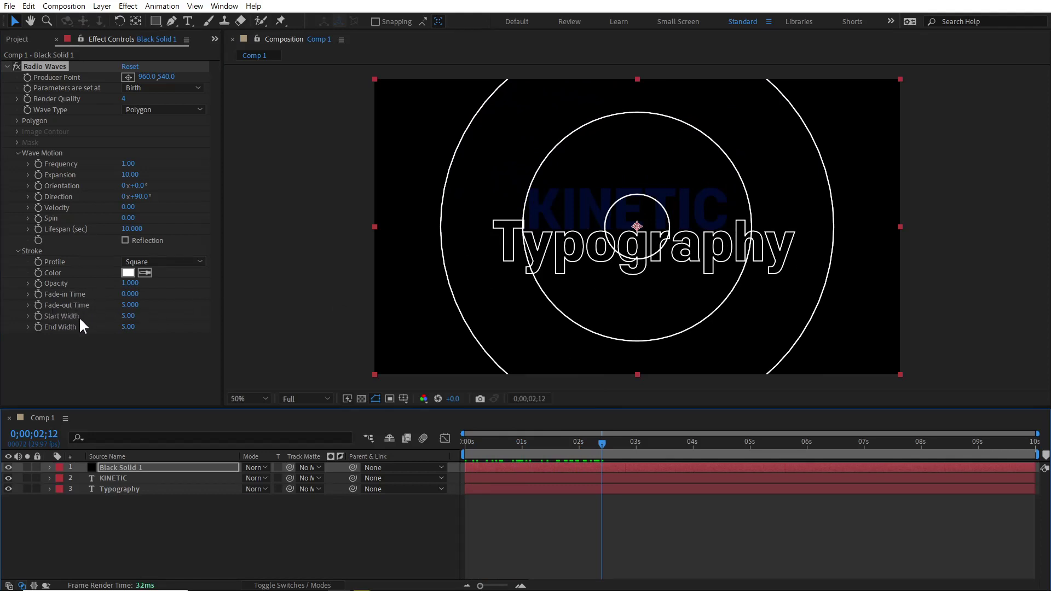
left_click(130, 316)
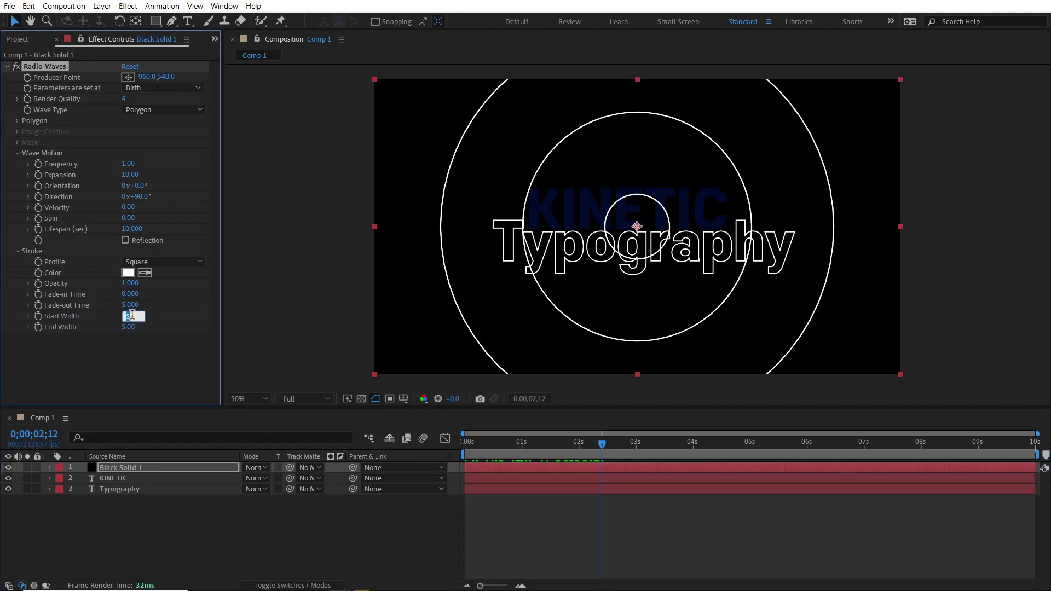
type("30")
key("Return")
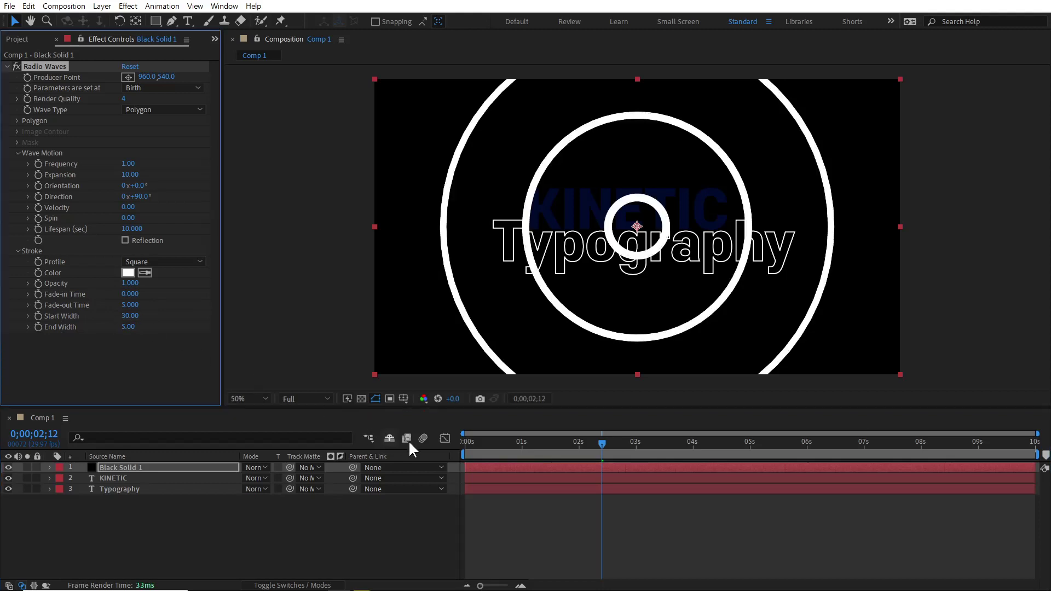
left_click_drag(467, 442, 662, 449)
left_click(129, 328)
type("1")
key("Return")
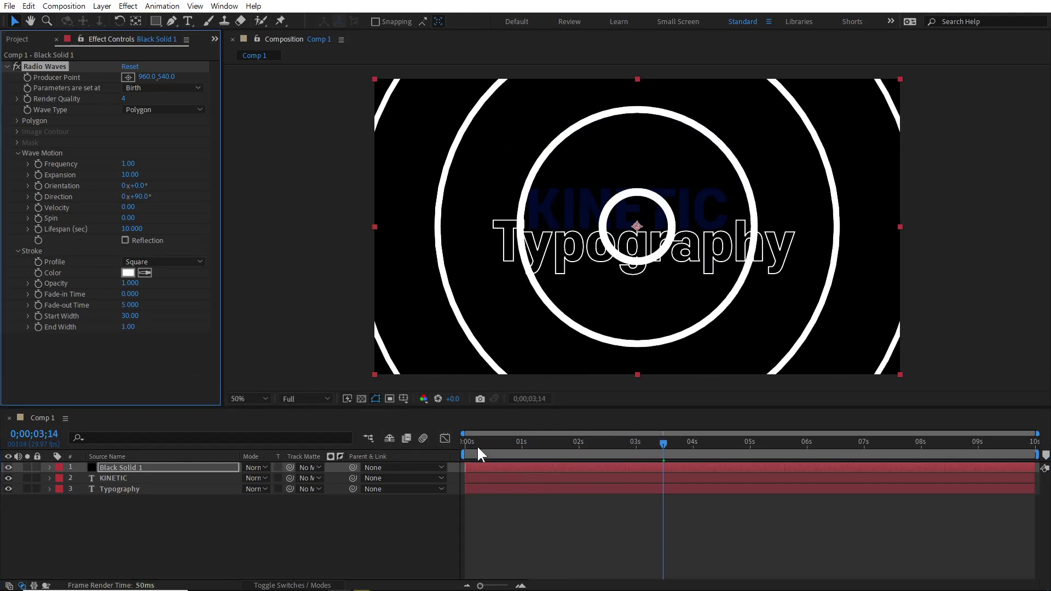
Try animating the Radio Waves Expansion from the first frame, set it to 5 at about 4 seconds, and scrub through the whole timeline.
left_click_drag(472, 442, 429, 445)
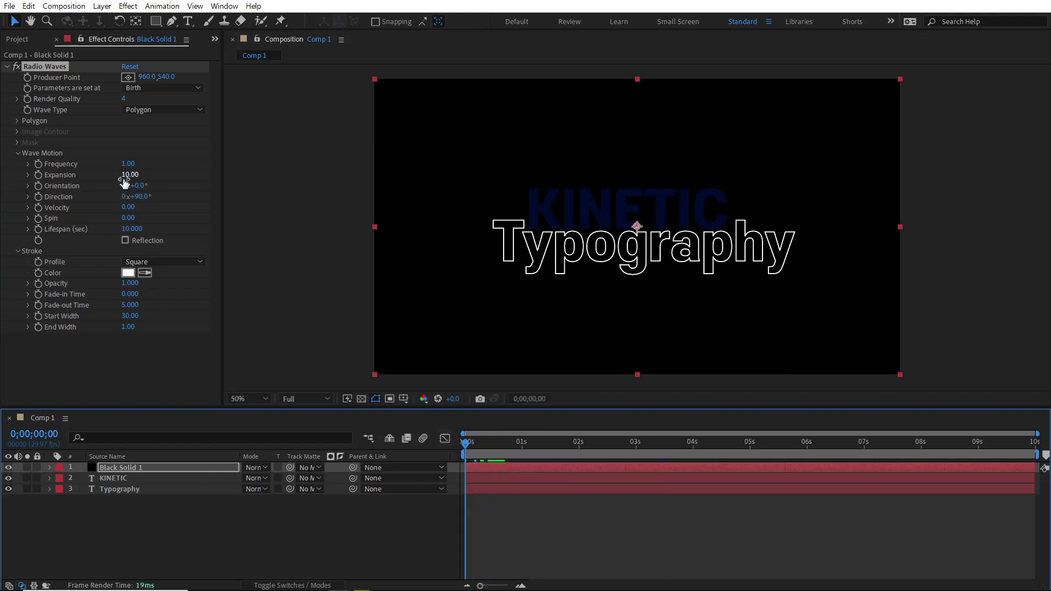
left_click(37, 174)
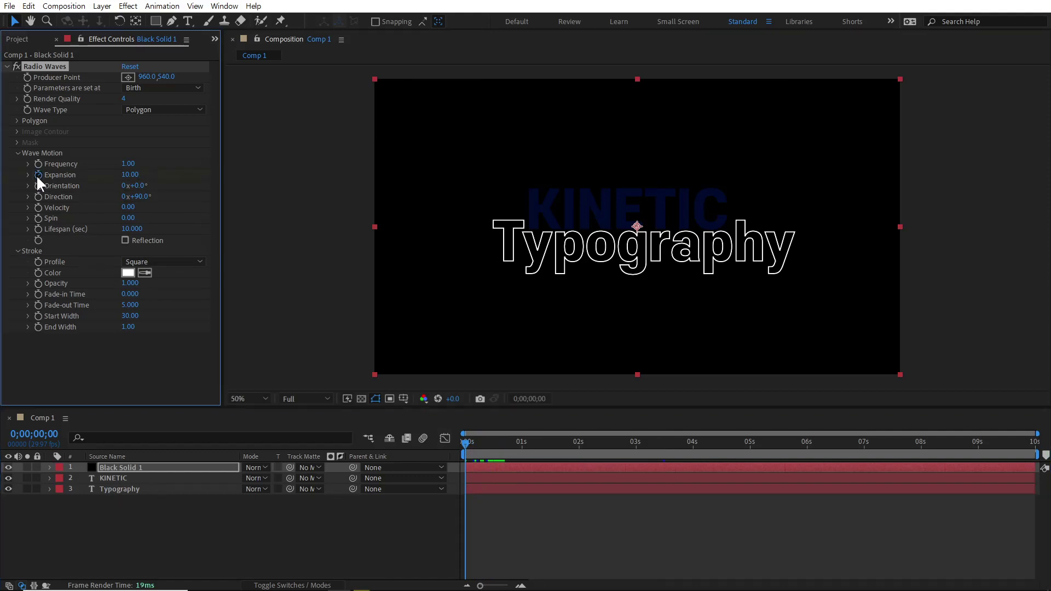
left_click(691, 443)
left_click(129, 175)
type("5")
key("Return")
key("Home")
left_click_drag(478, 440, 1034, 441)
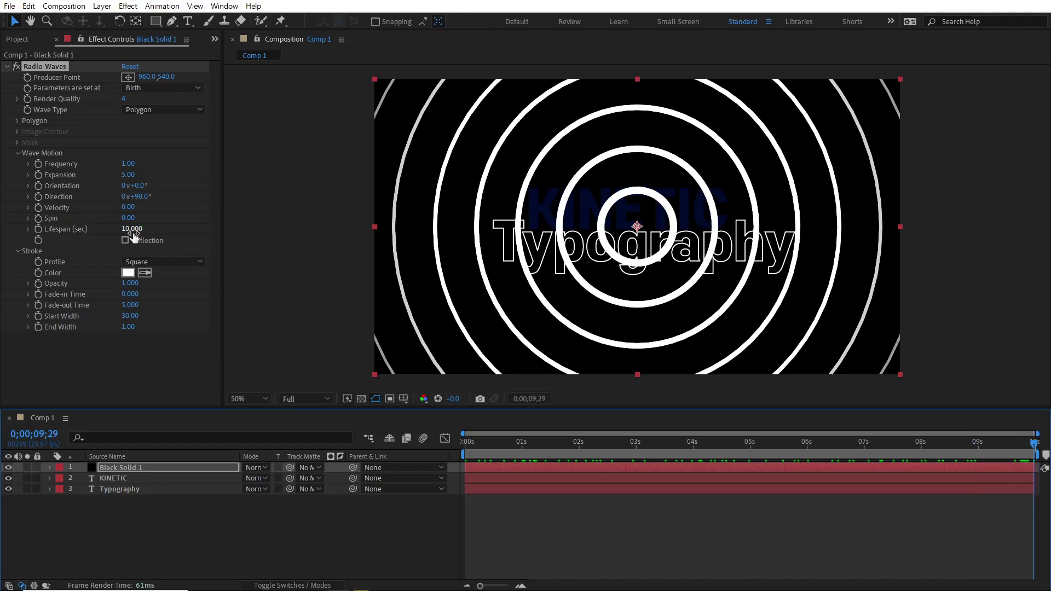
Set the Radio Waves Lifespan to 7 seconds and scrub the timeline to check the fading rings.
left_click(132, 228)
type("7")
key("Return")
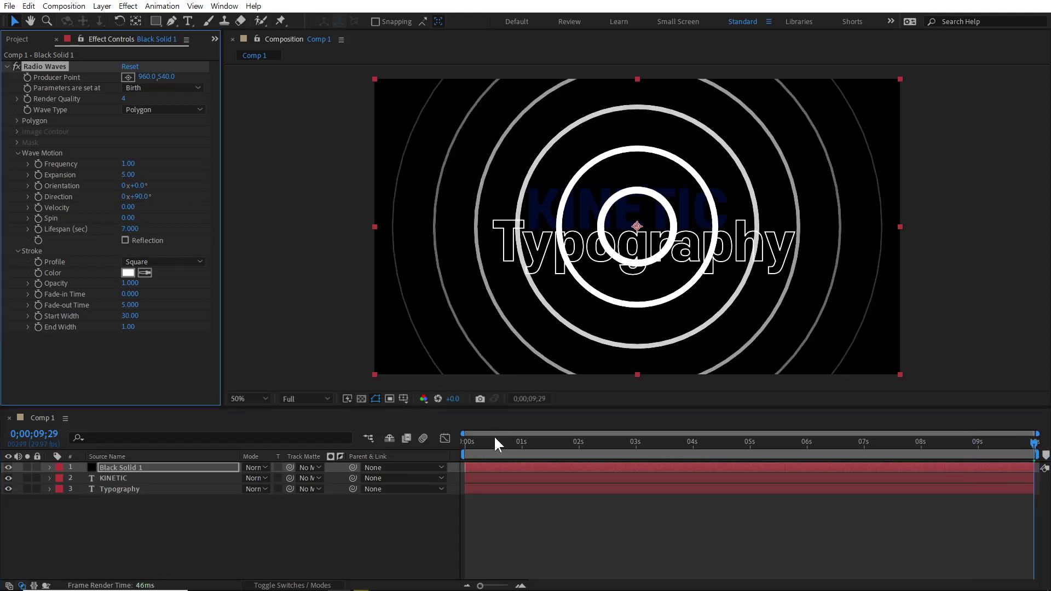
left_click_drag(475, 446, 983, 470)
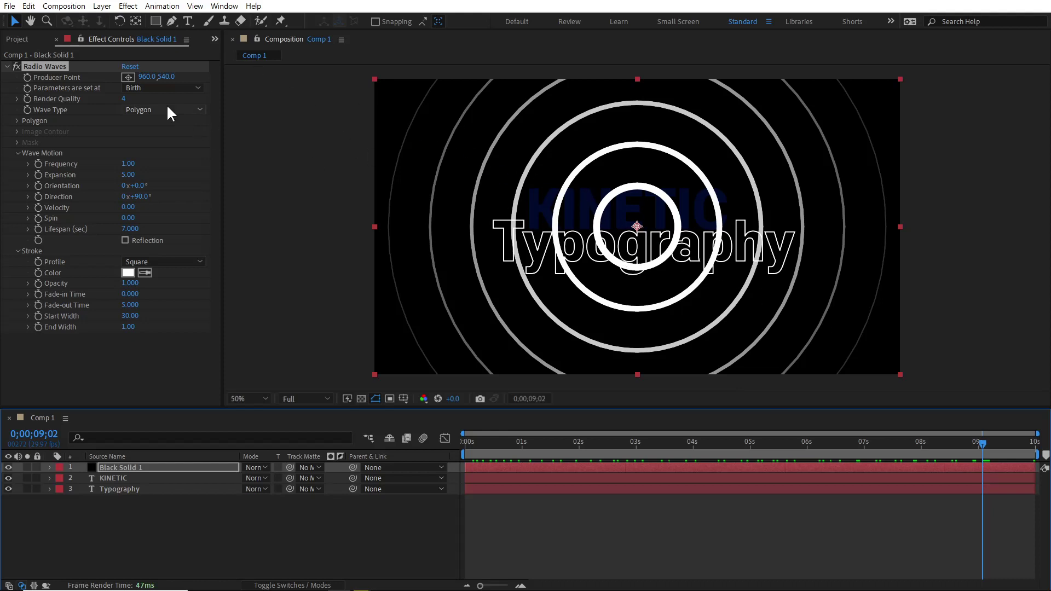
Move the Radio Waves Producer Point to 50, 38 near the frame's upper-left corner and preview the waves.
left_click(127, 77)
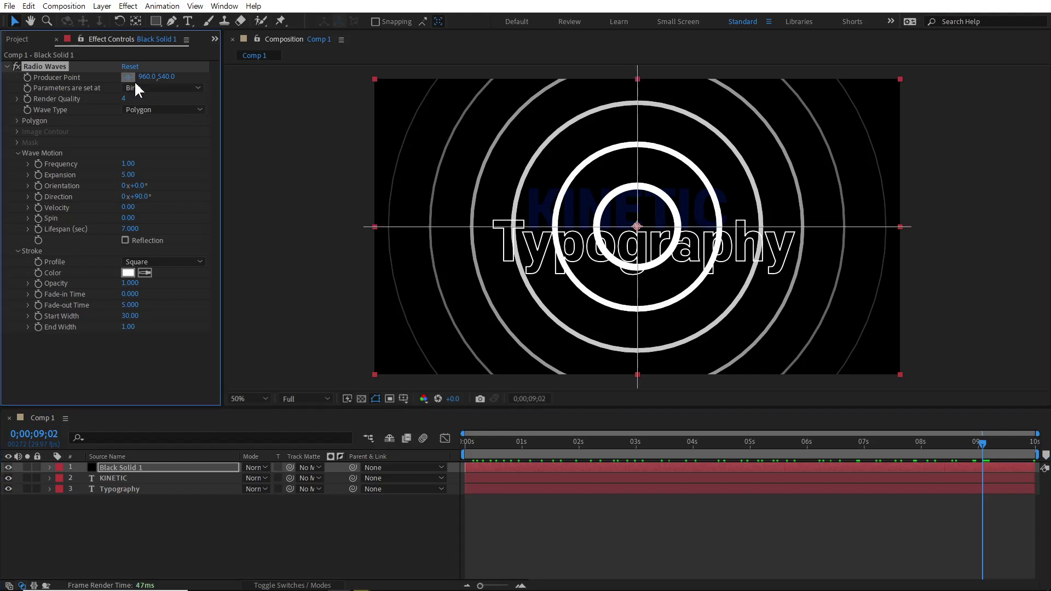
left_click(378, 91)
left_click_drag(378, 91, 388, 88)
left_click_drag(481, 445, 879, 475)
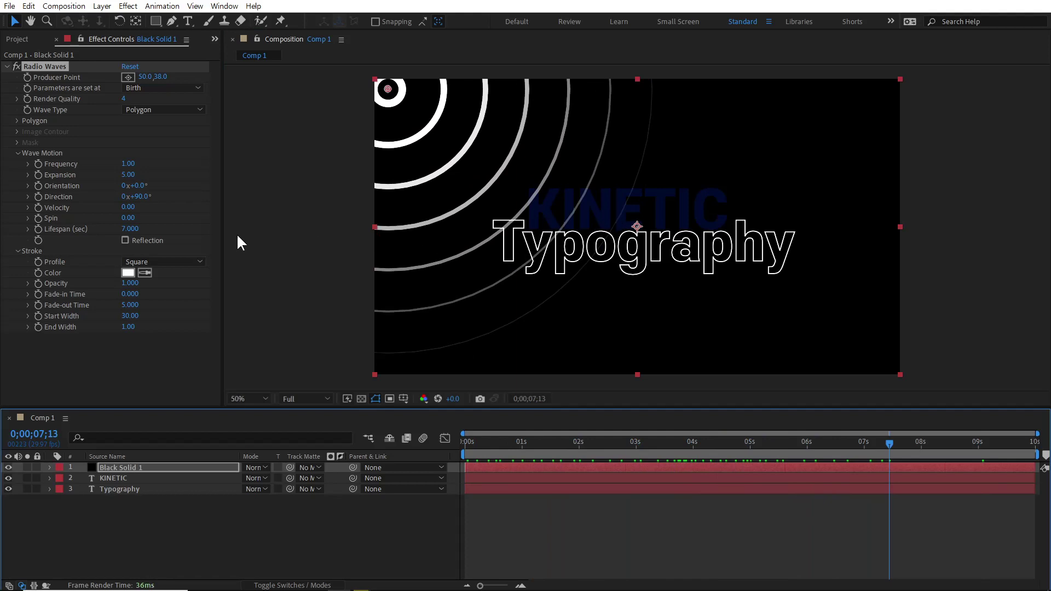
Set the Radio Waves Lifespan to 10 seconds and scrub to the end of the composition.
left_click(129, 229)
type("10")
key("Return")
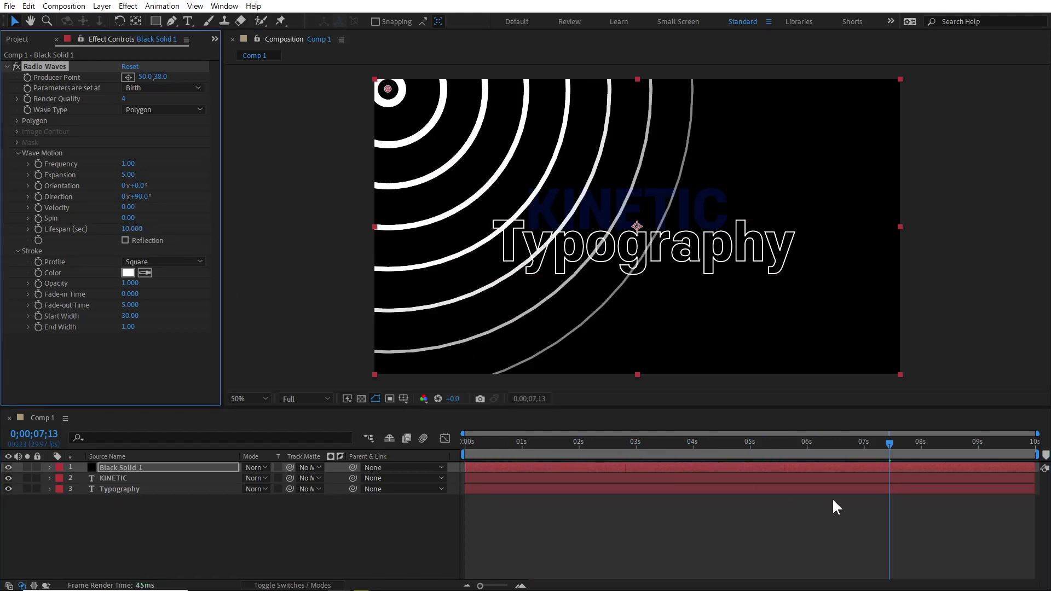
left_click_drag(686, 445, 1045, 473)
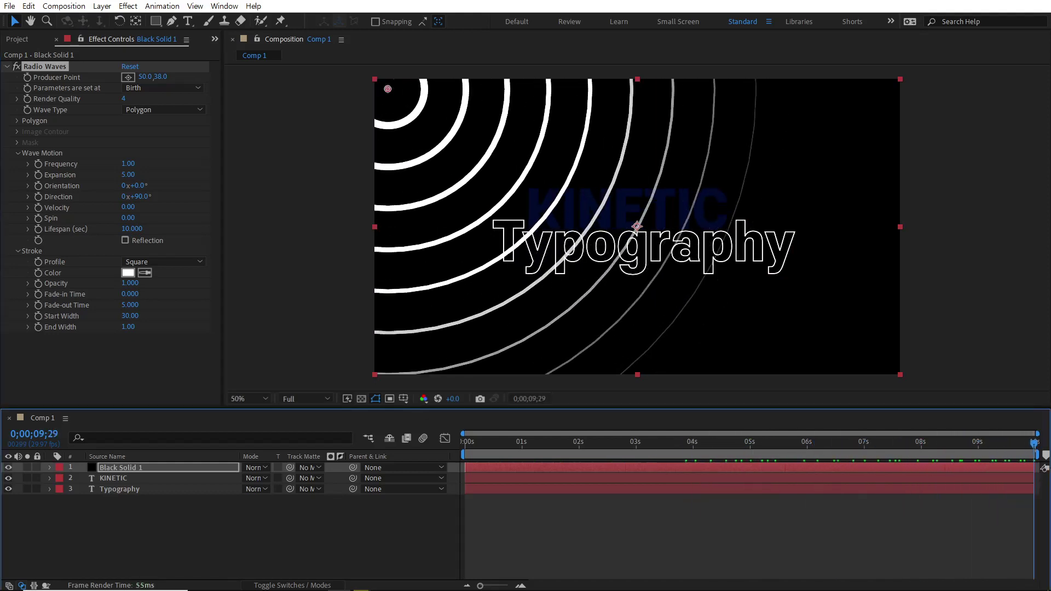
Create a new black solid layer of 1920 x 1080 px with the default name.
right_click(203, 543)
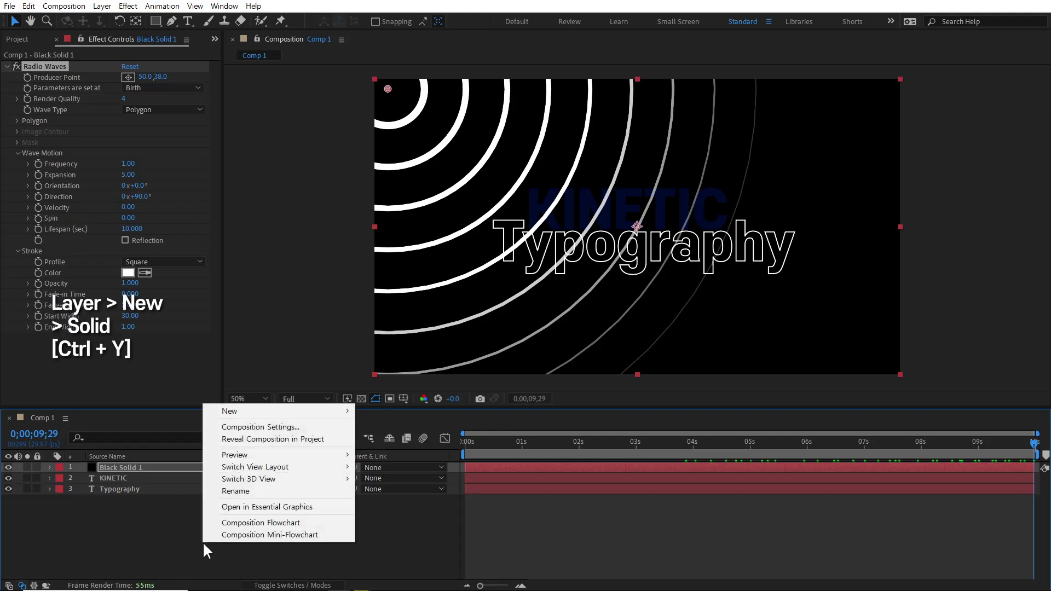
mouse_move(298, 414)
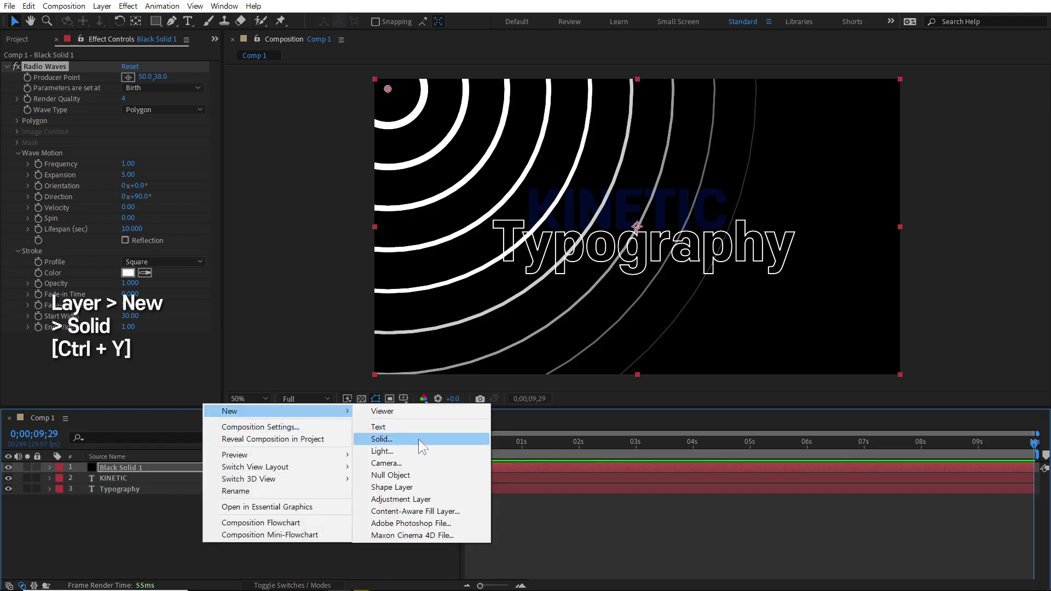
left_click(417, 438)
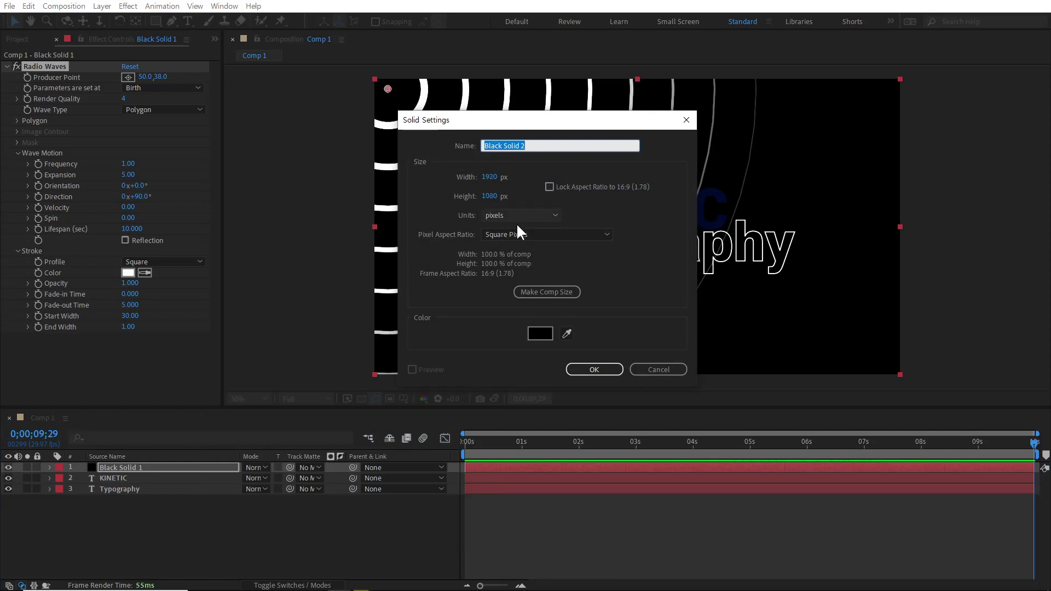
left_click(589, 370)
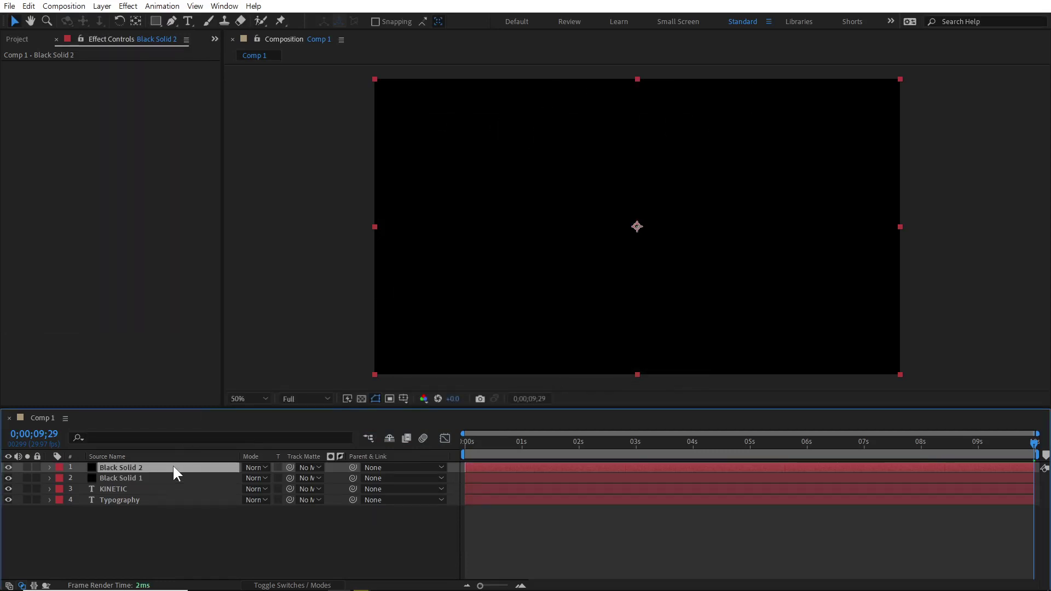
Apply the Fractal Noise effect to the Black Solid 2 layer.
right_click(174, 466)
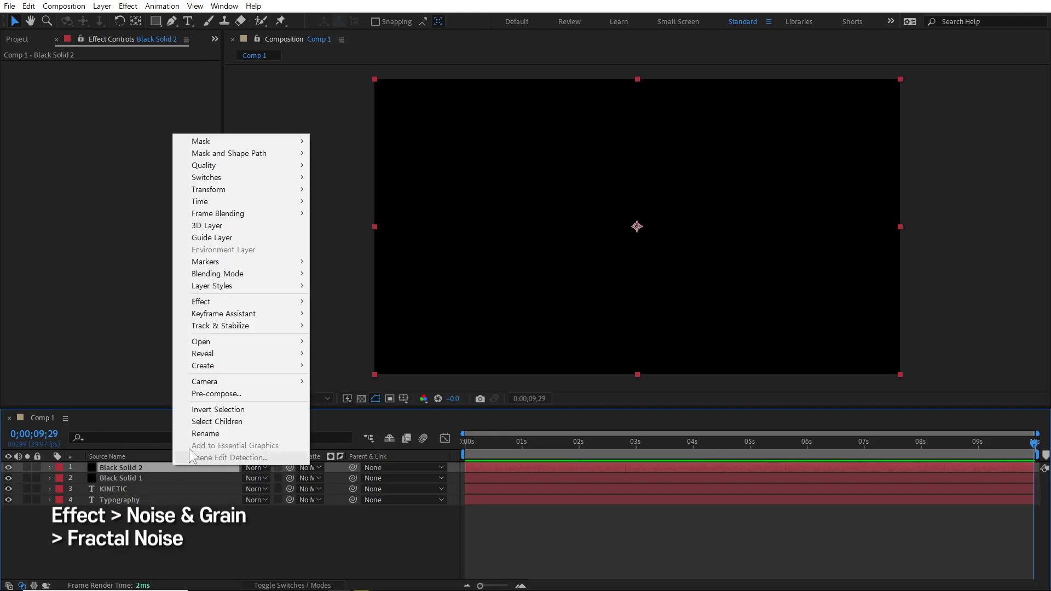
mouse_move(273, 304)
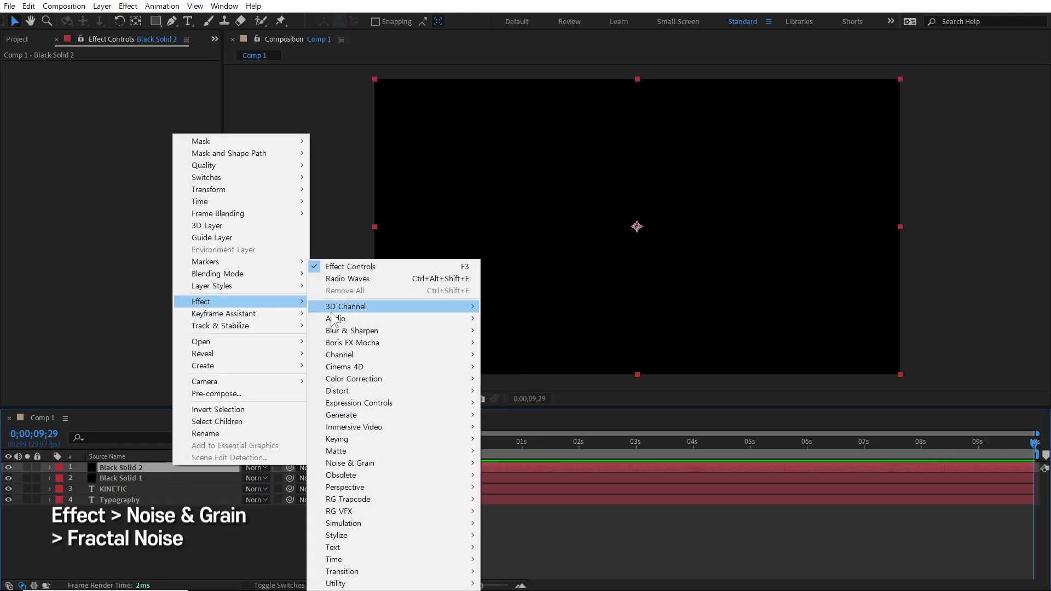
mouse_move(391, 461)
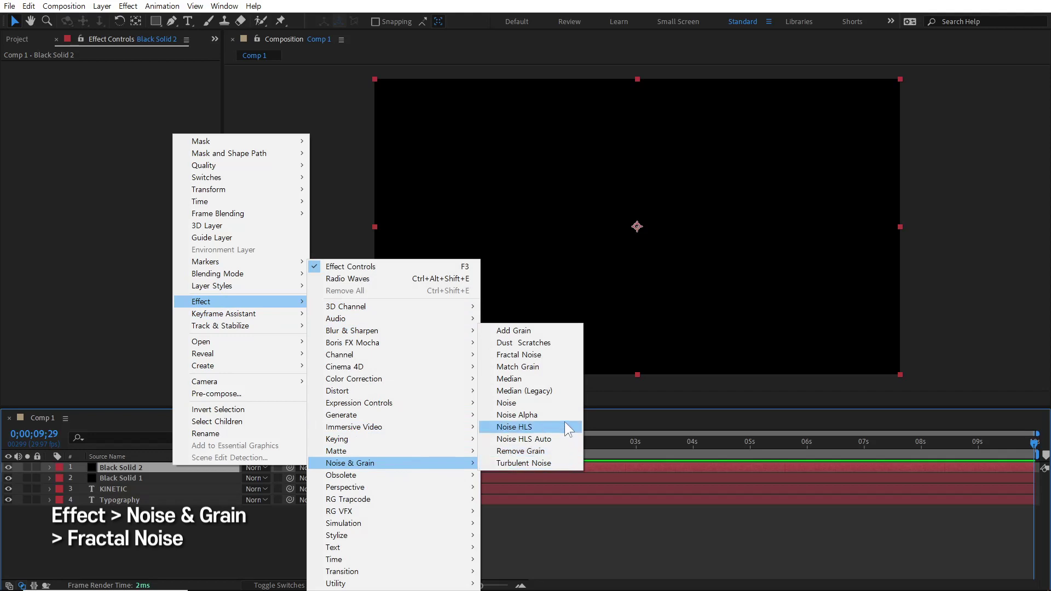
left_click(549, 354)
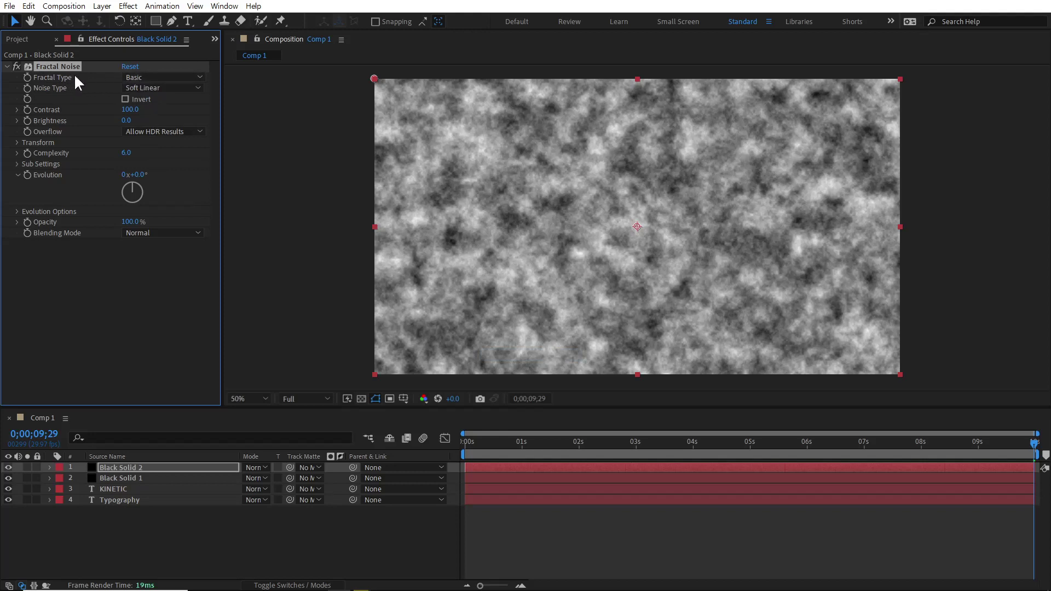
Set the Fractal Type to Smeary, move the current time to 0;00;01;06 and turn Evolution to 80°.
left_click(148, 78)
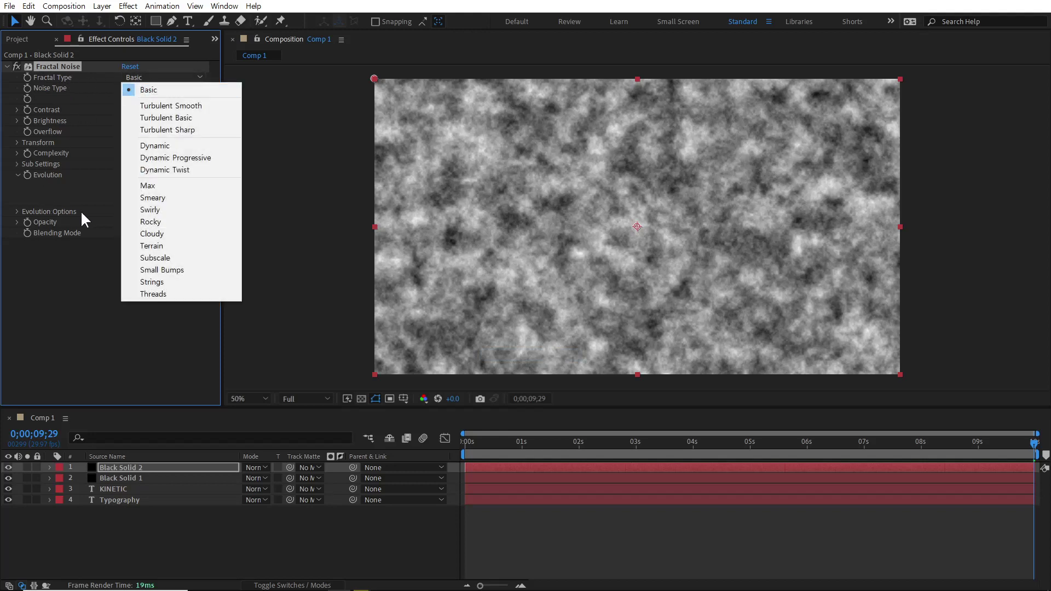
left_click(164, 198)
left_click_drag(517, 444, 534, 441)
mouse_move(154, 202)
left_mouse_down()
mouse_move(137, 188)
mouse_move(126, 200)
mouse_move(143, 188)
mouse_move(129, 178)
mouse_move(139, 183)
mouse_move(121, 207)
mouse_move(145, 196)
left_mouse_up()
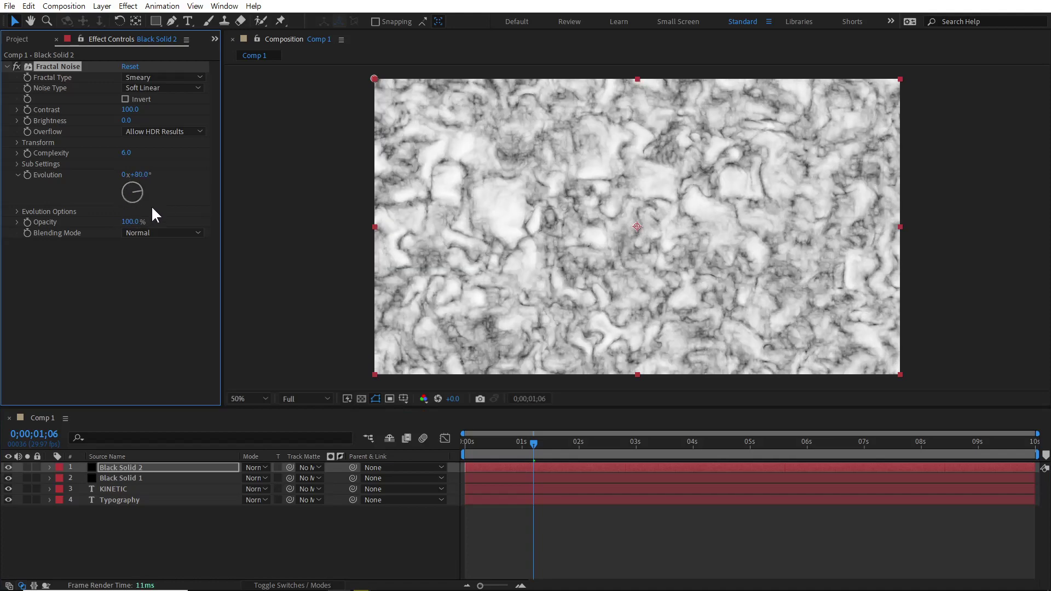
Set the Fractal Noise Contrast to 377 and Brightness to -49.
left_click_drag(134, 114, 243, 101)
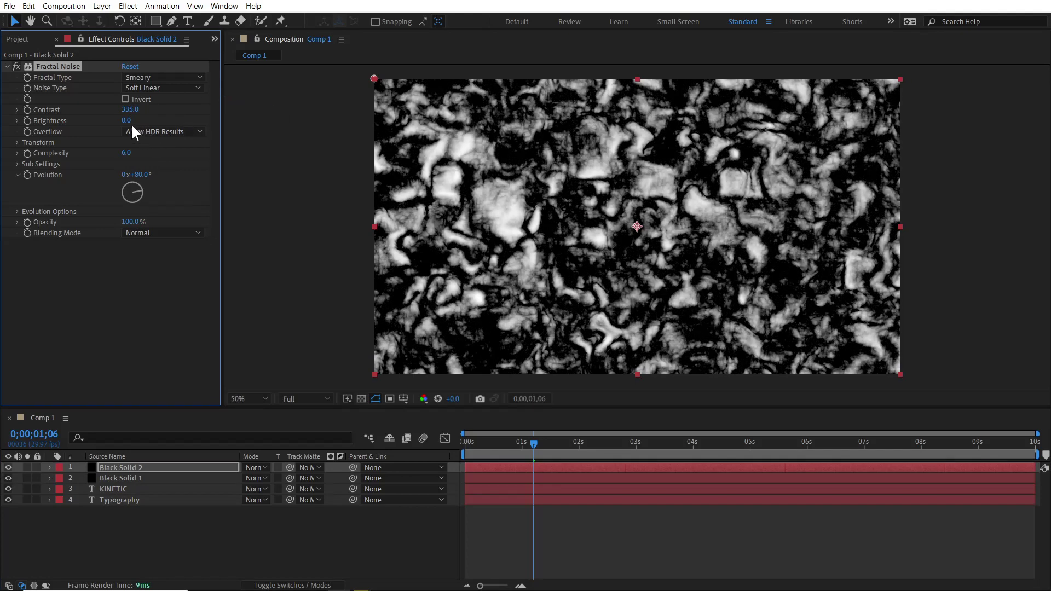
left_click_drag(126, 120, 110, 129)
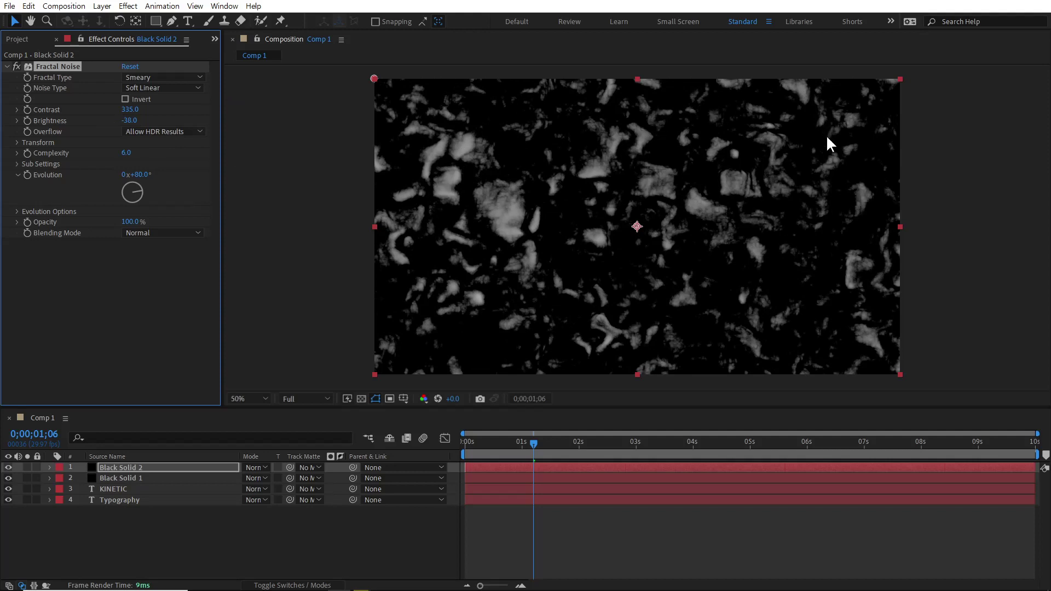
left_click_drag(129, 121, 130, 130)
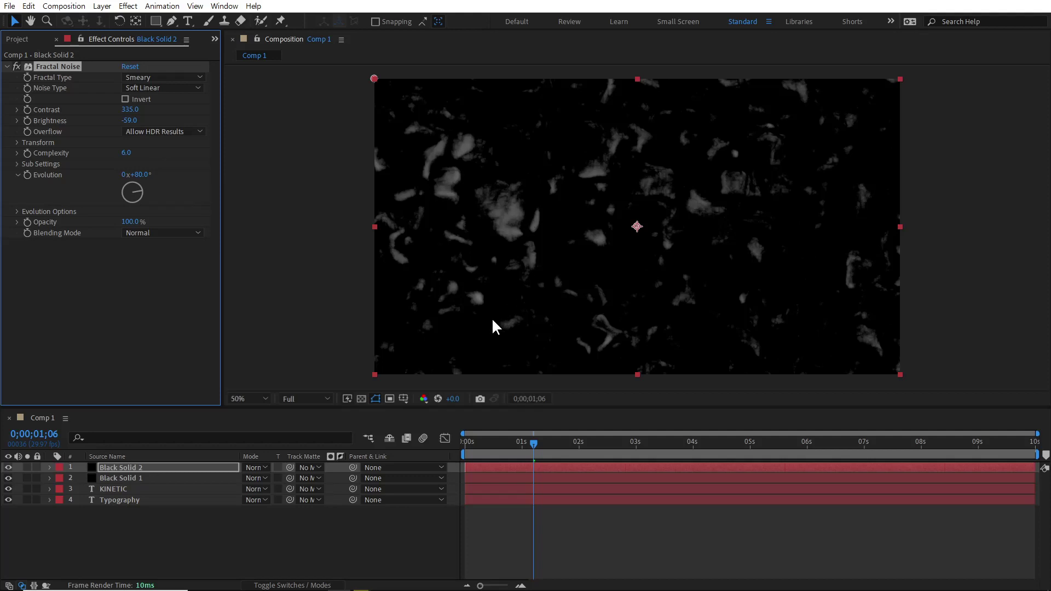
left_click_drag(130, 110, 159, 114)
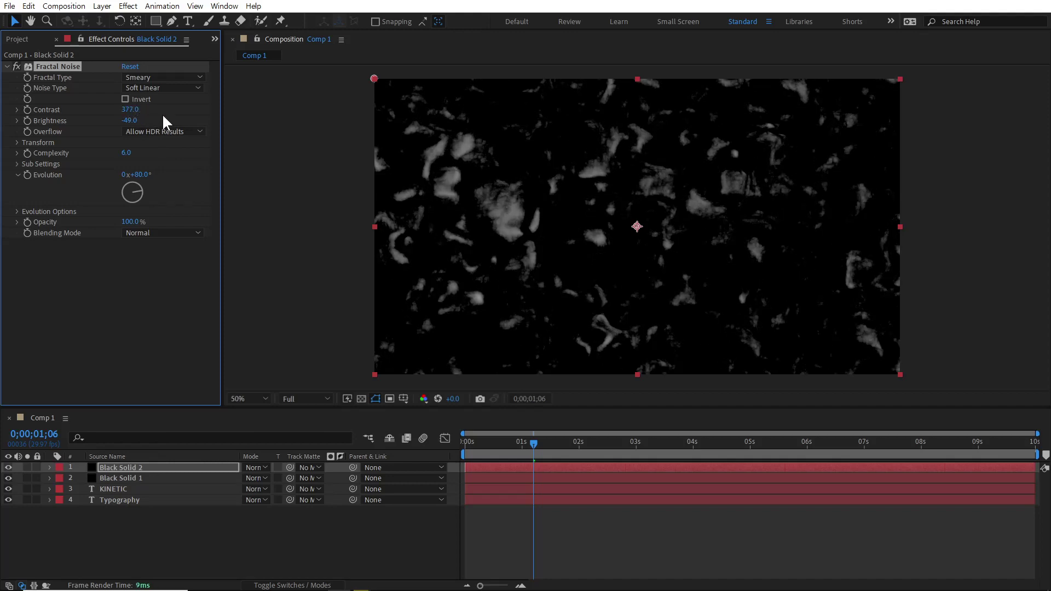
left_click(162, 113)
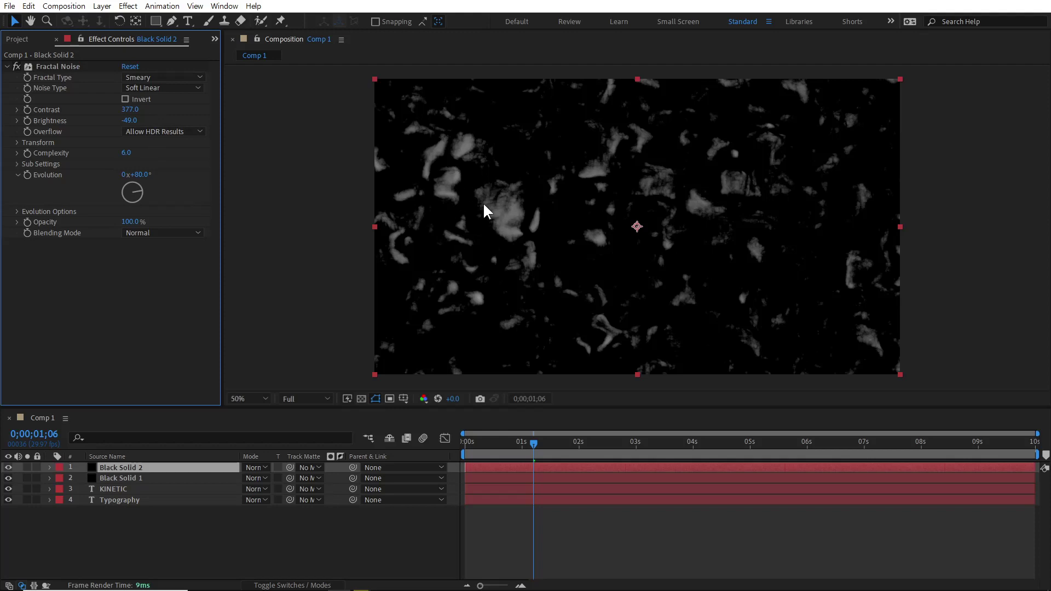
Reveal the Fractal Noise Transform and Scale settings and scrub the start of the timeline to check the noise for motion.
left_click(17, 141)
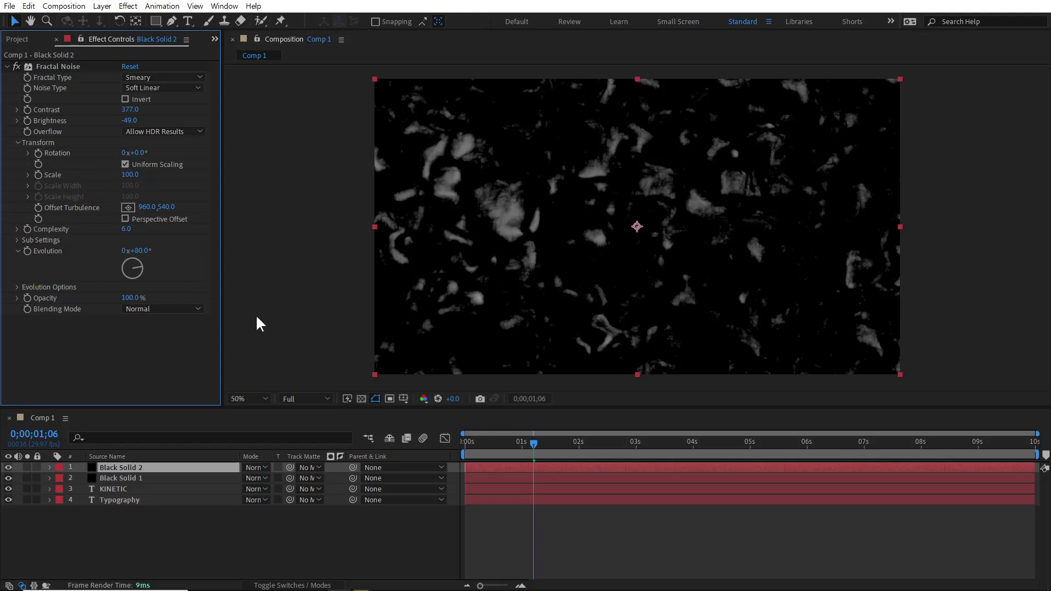
left_click(294, 524)
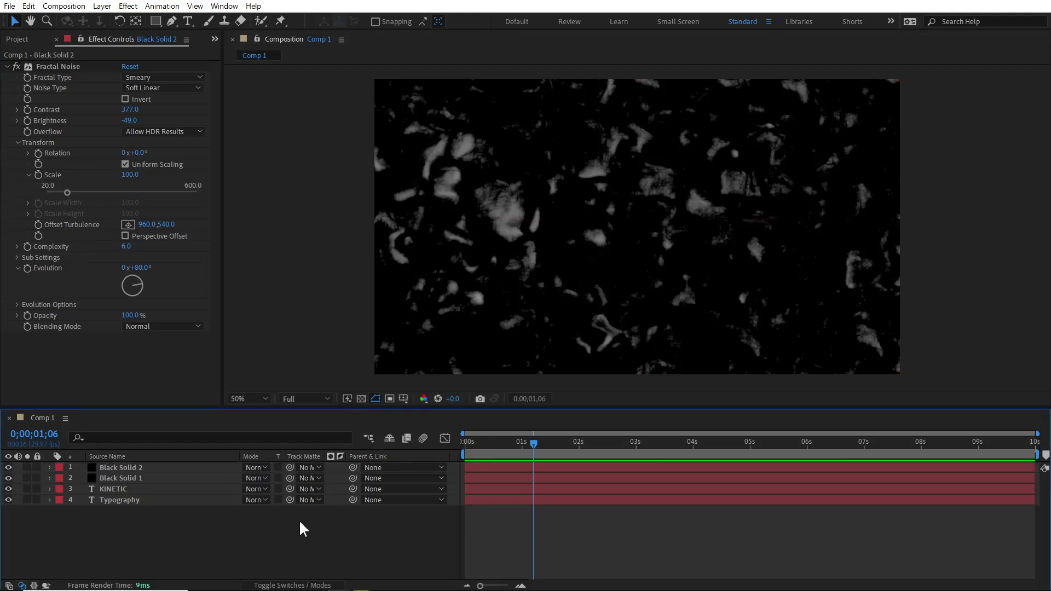
left_click(142, 467)
left_click(483, 442)
left_click_drag(489, 444, 530, 458)
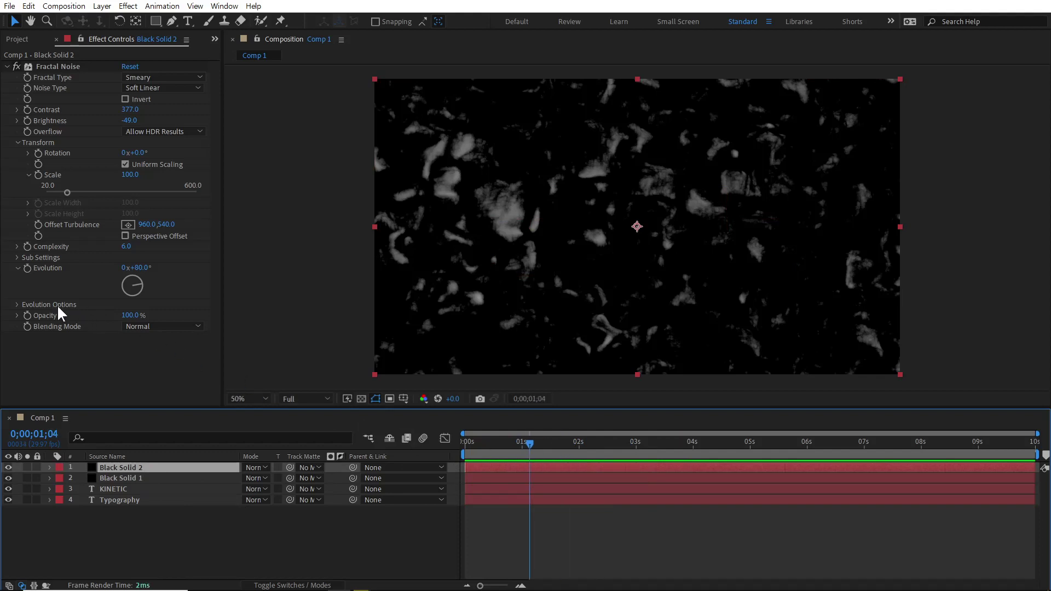
Add the expression time*100 to the Fractal Noise Evolution, scrub to 0;00;03;09 to check the motion and collapse the layer.
left_click(28, 267, "alt")
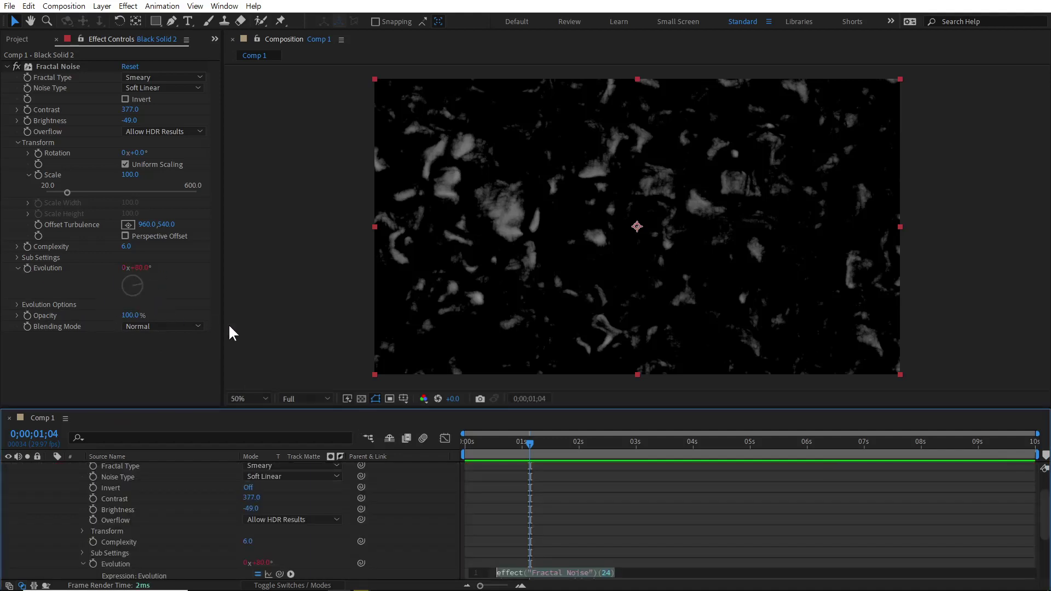
type("tim")
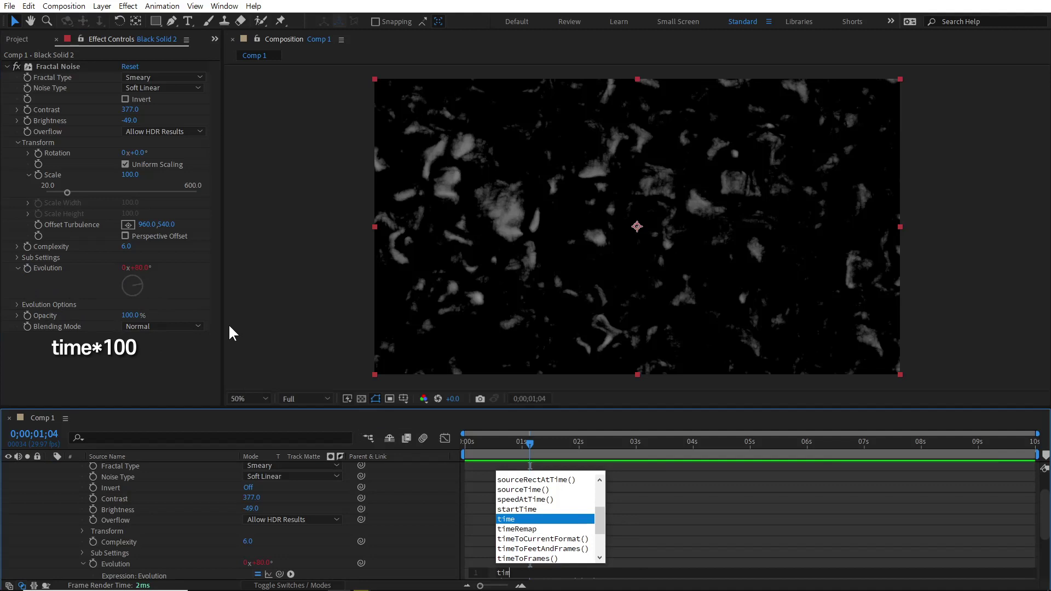
type("e*100")
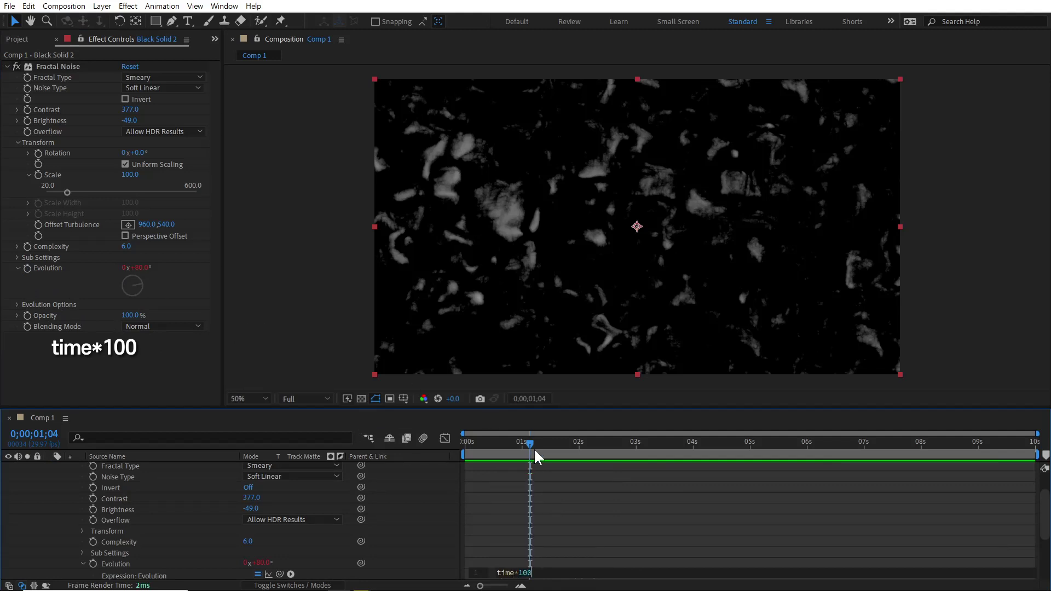
left_click(541, 432)
left_click_drag(547, 444, 626, 452)
scroll(126, 517, "up", 2)
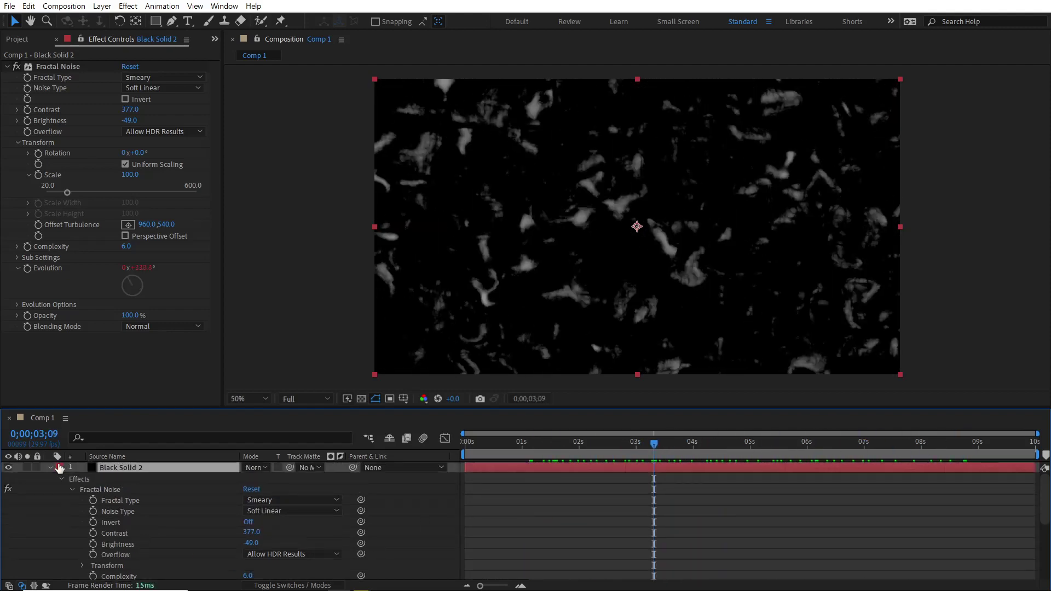
left_click(50, 467)
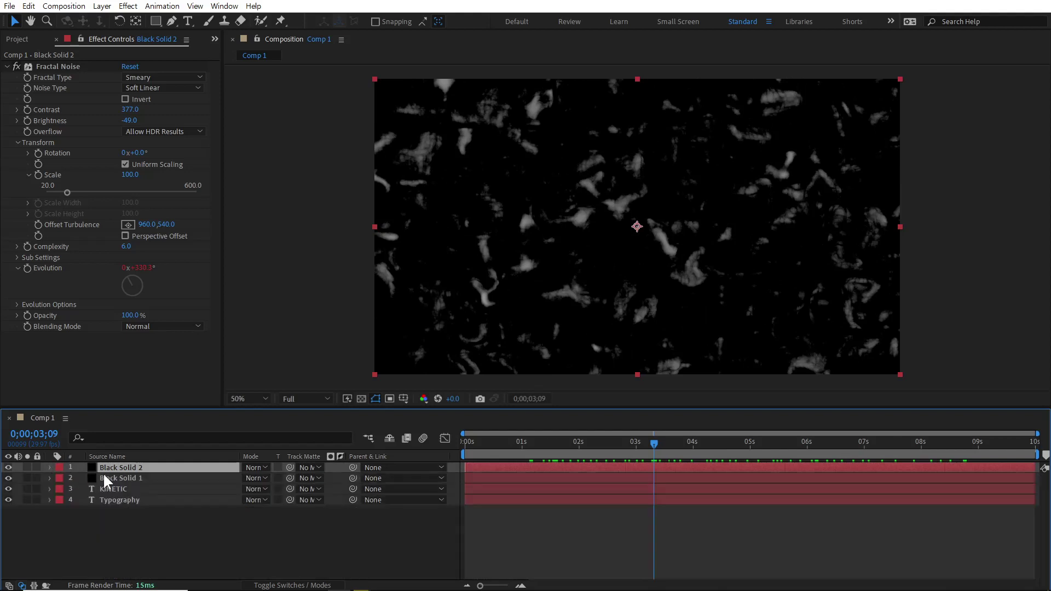
Pre-compose Black Solid 1 and Black Solid 2 into a composition named Matte, moving all attributes into it.
left_click(133, 478)
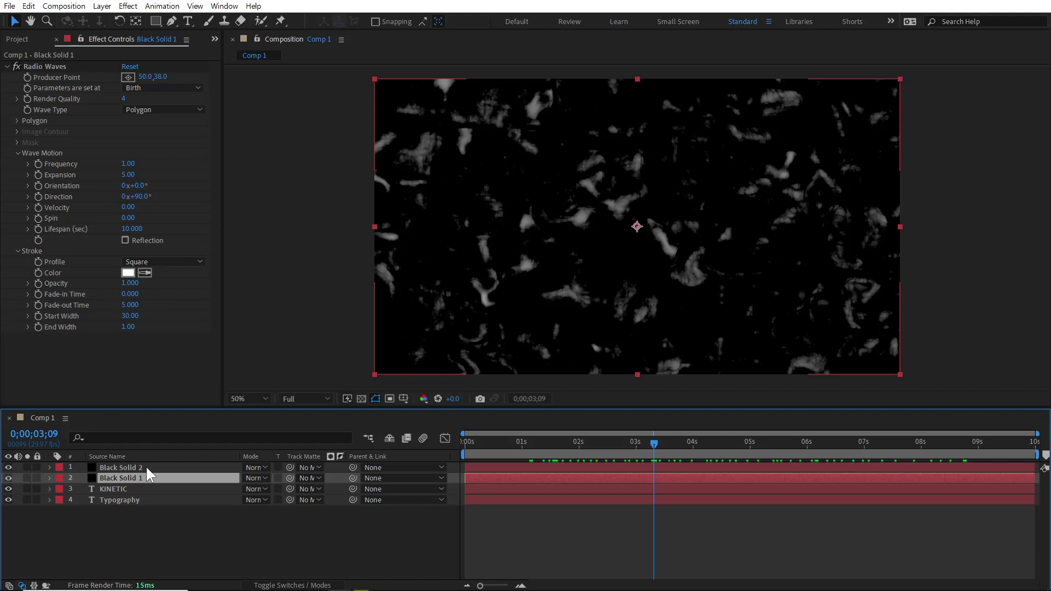
left_click(146, 467, "shift")
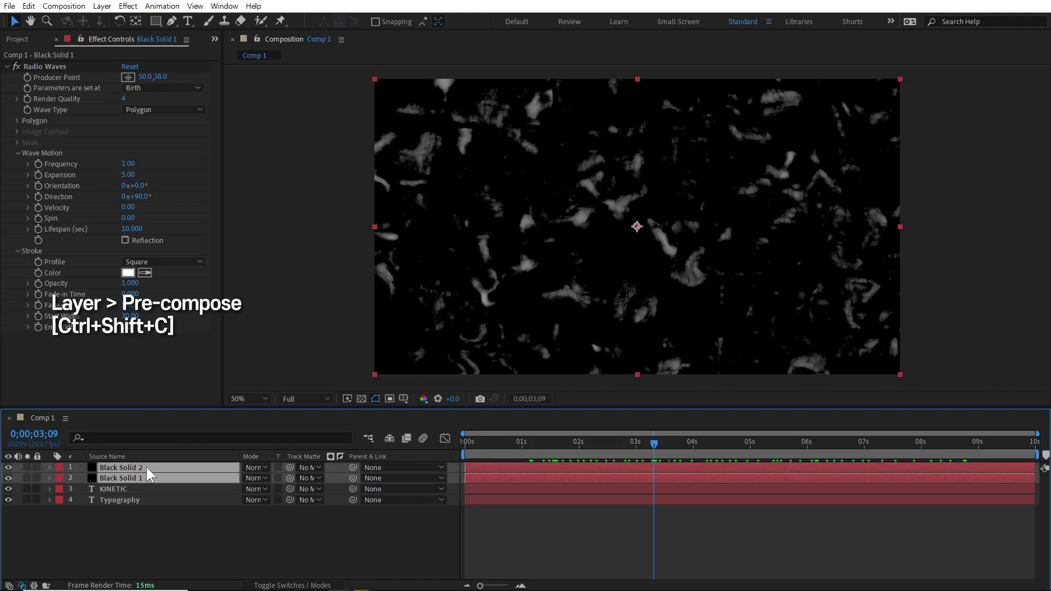
key("ctrl+shift+c")
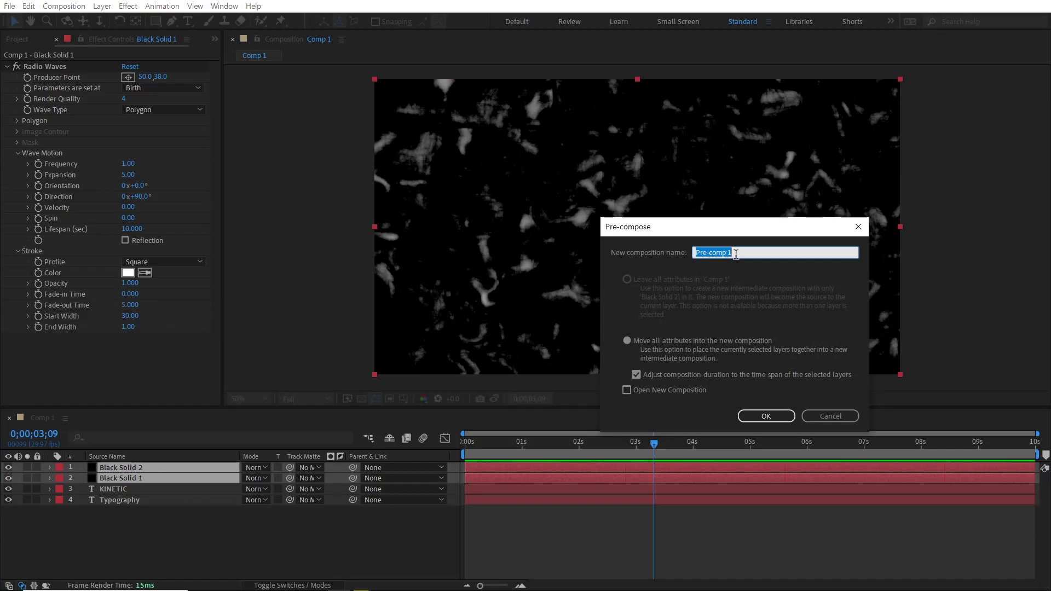
type("Matte")
left_click(672, 339)
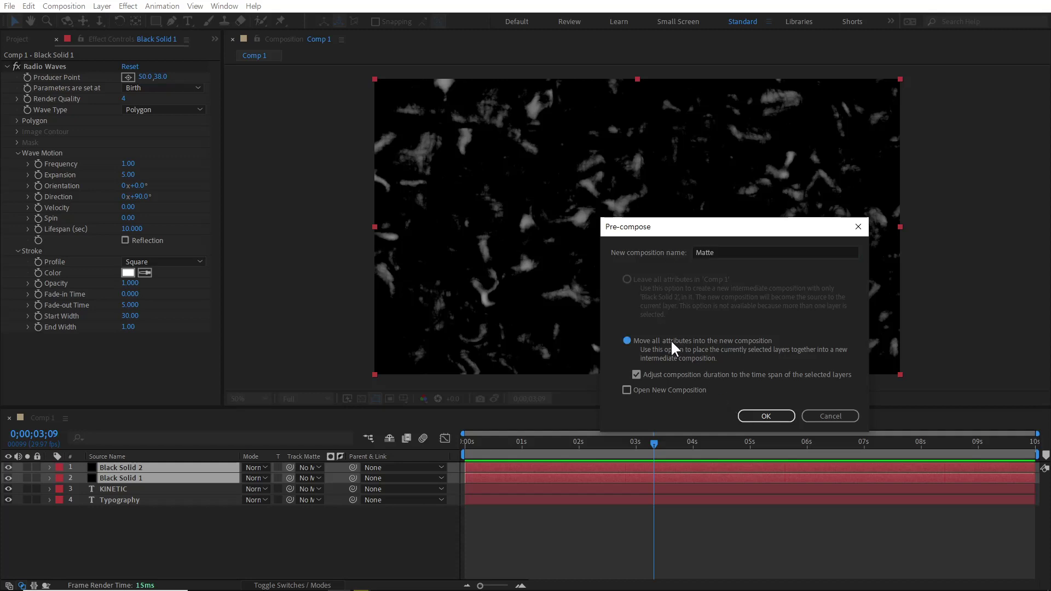
left_click(770, 414)
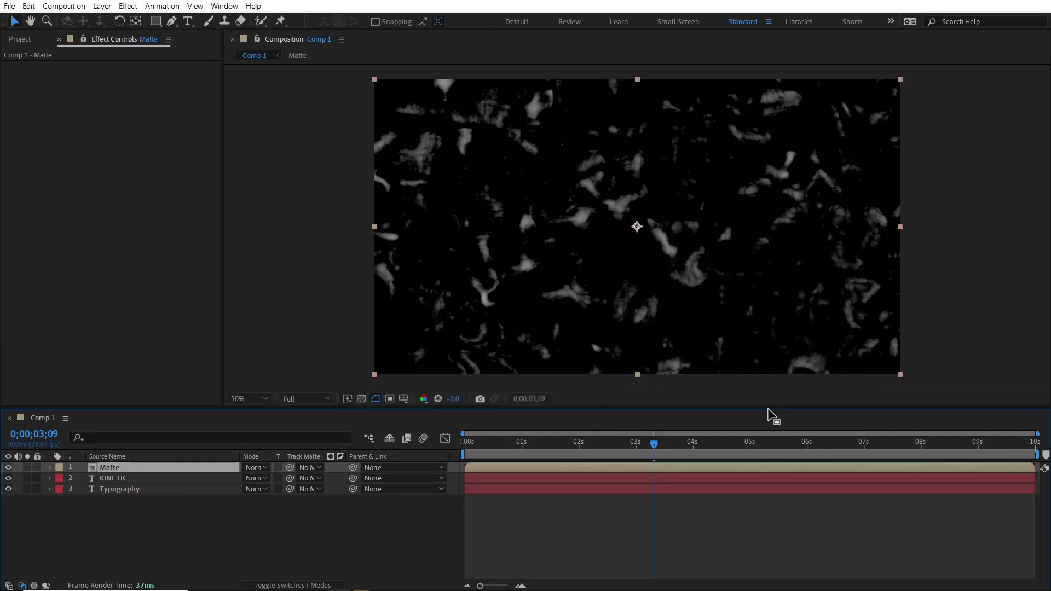
Open the Matte composition and set the blending mode of Black Solid 2 to Screen.
double_click(189, 467)
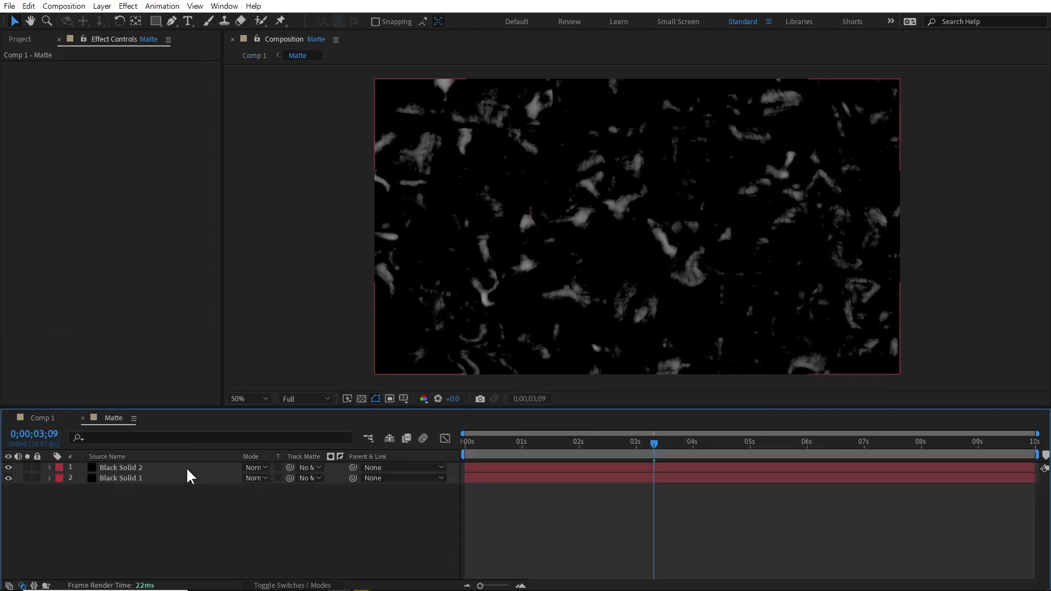
left_click(191, 468)
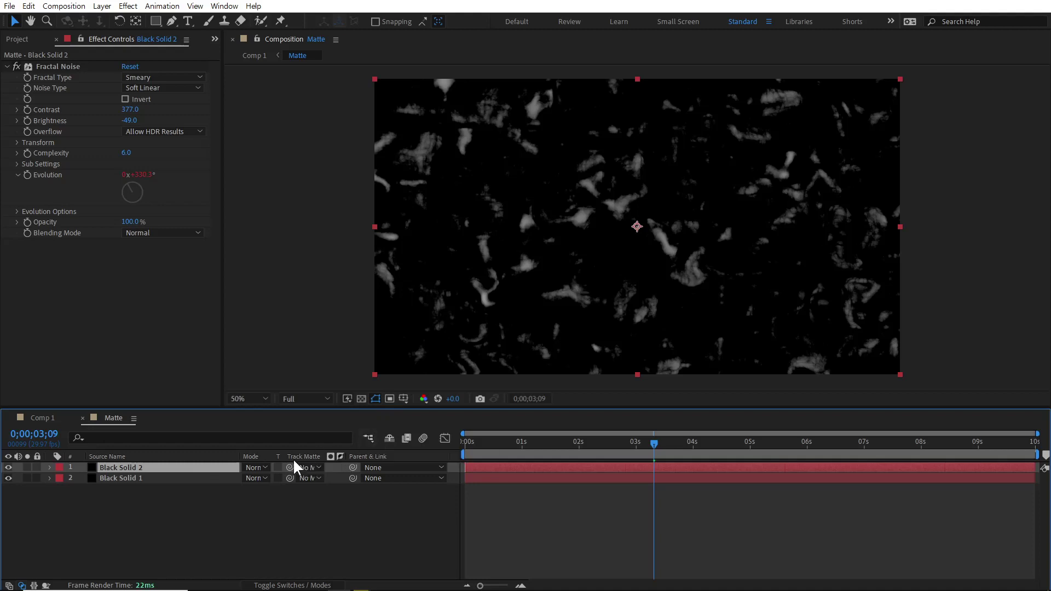
left_click(259, 468)
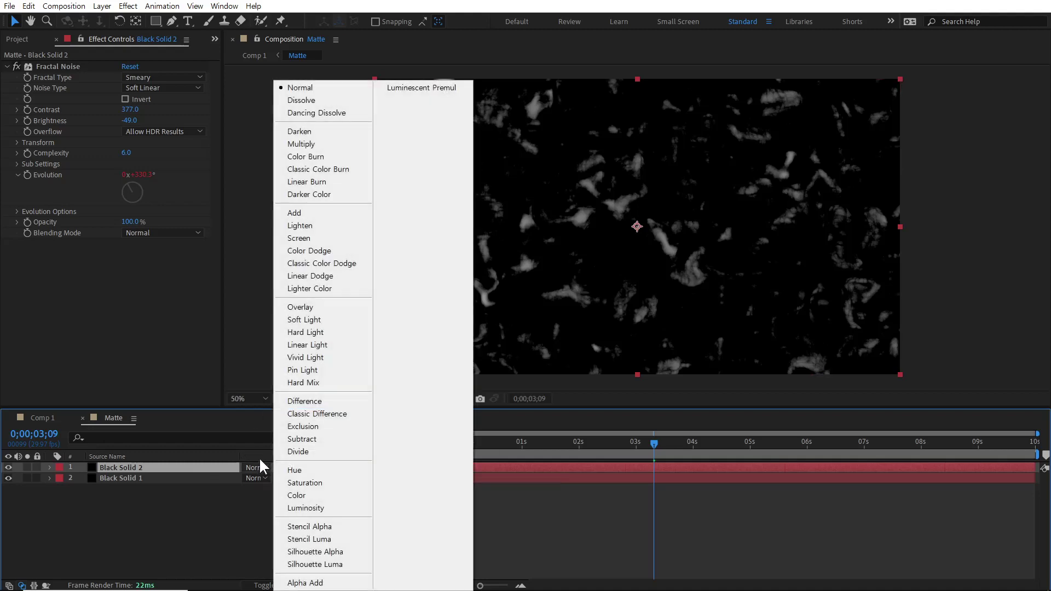
left_click(298, 238)
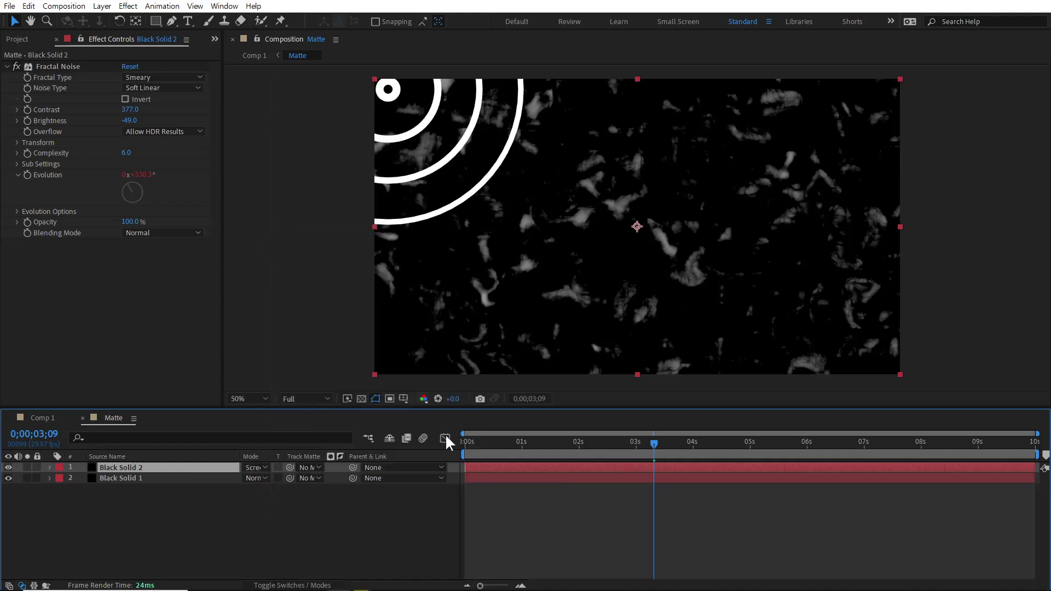
left_click(523, 528)
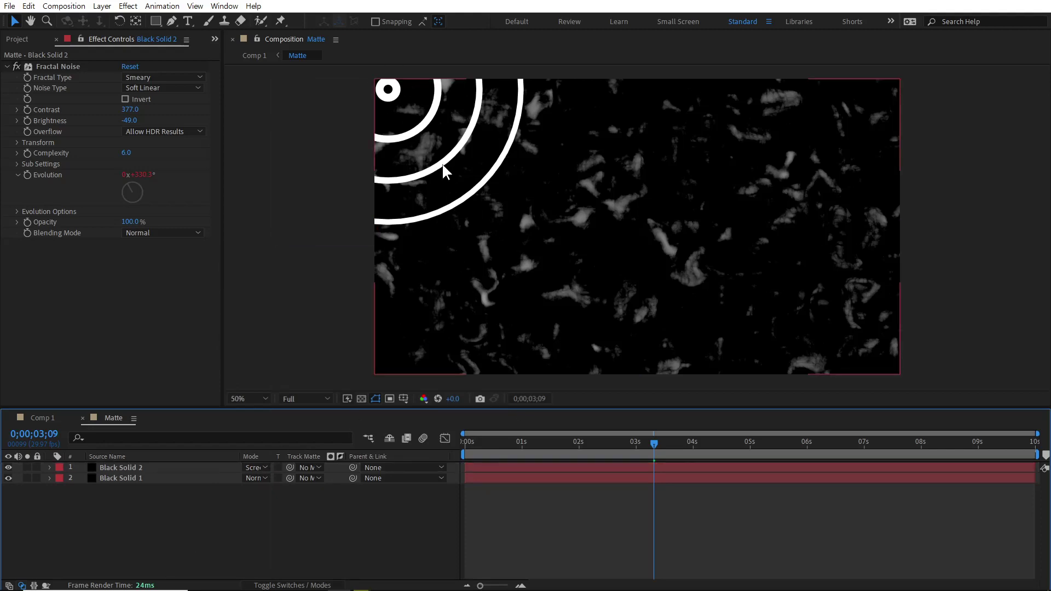
Add a new adjustment layer above the two solids in the Matte composition.
right_click(126, 511)
mouse_move(188, 383)
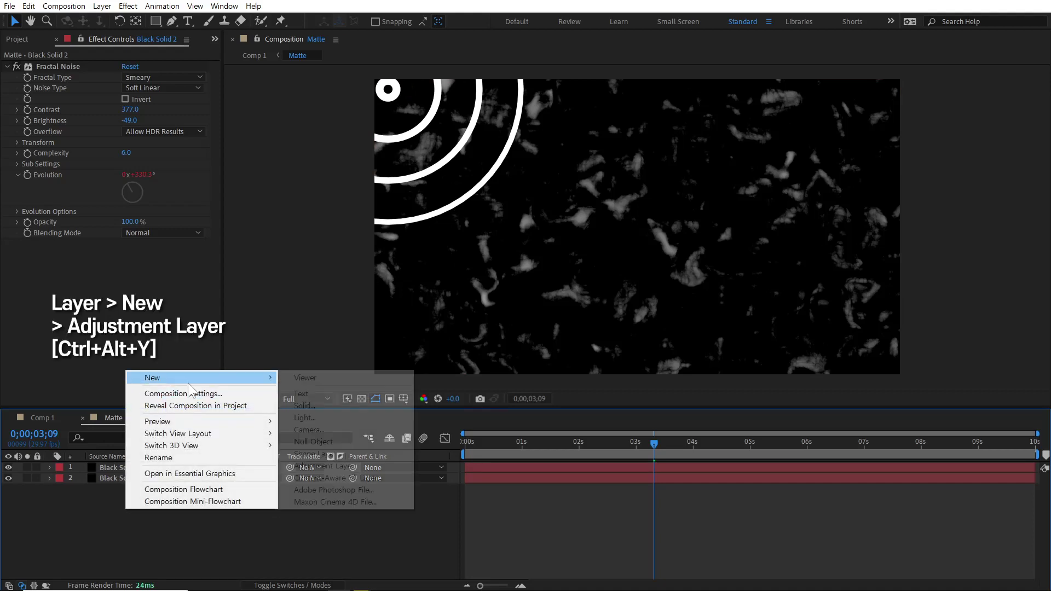
left_click(363, 464)
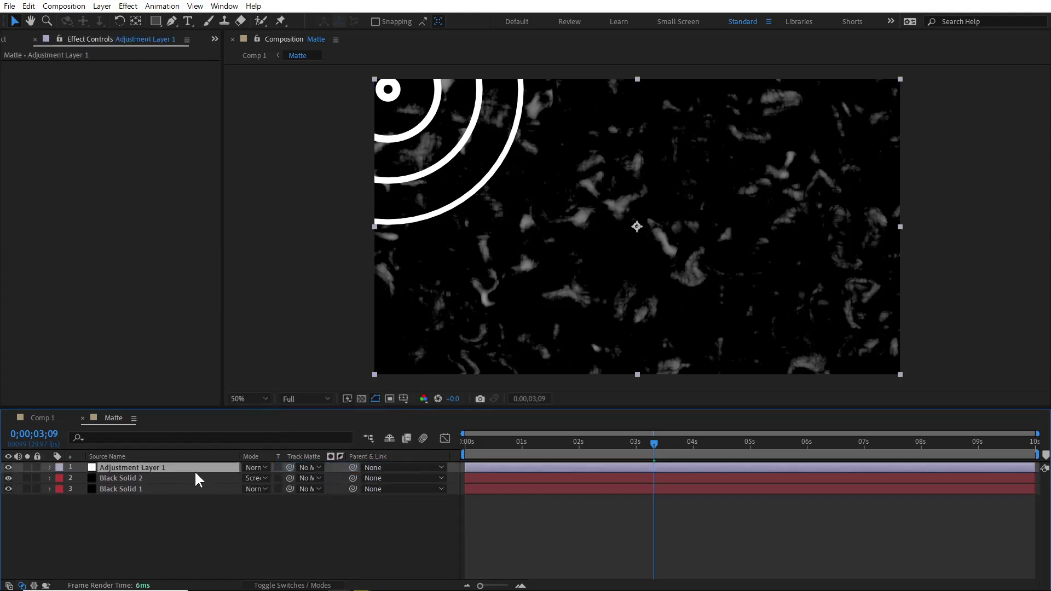
Apply Fast Box Blur to the adjustment layer with a Blur Radius of 20 and Repeat Edge Pixels on.
right_click(218, 464)
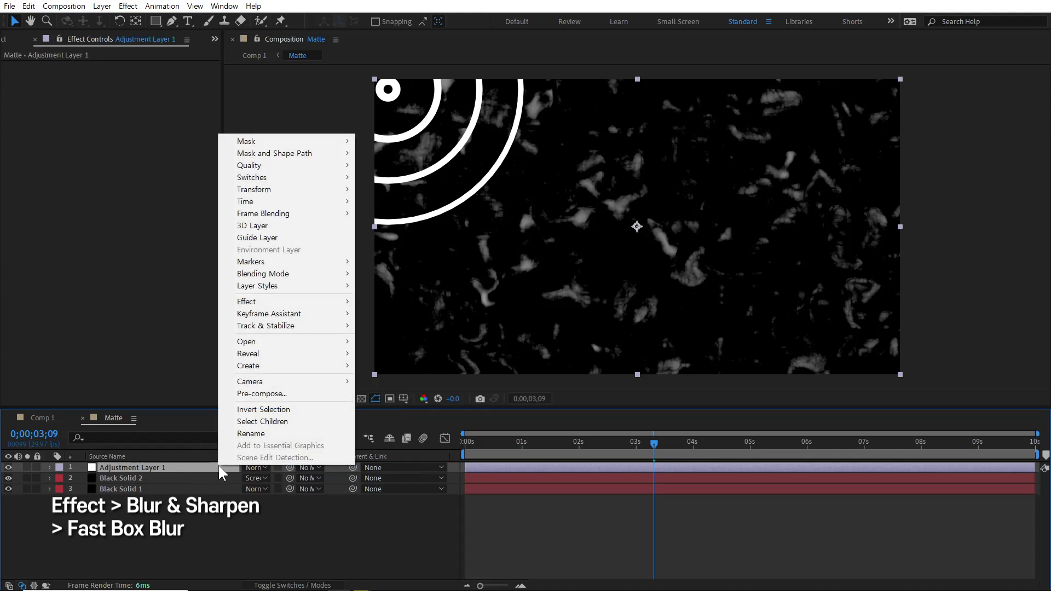
mouse_move(297, 303)
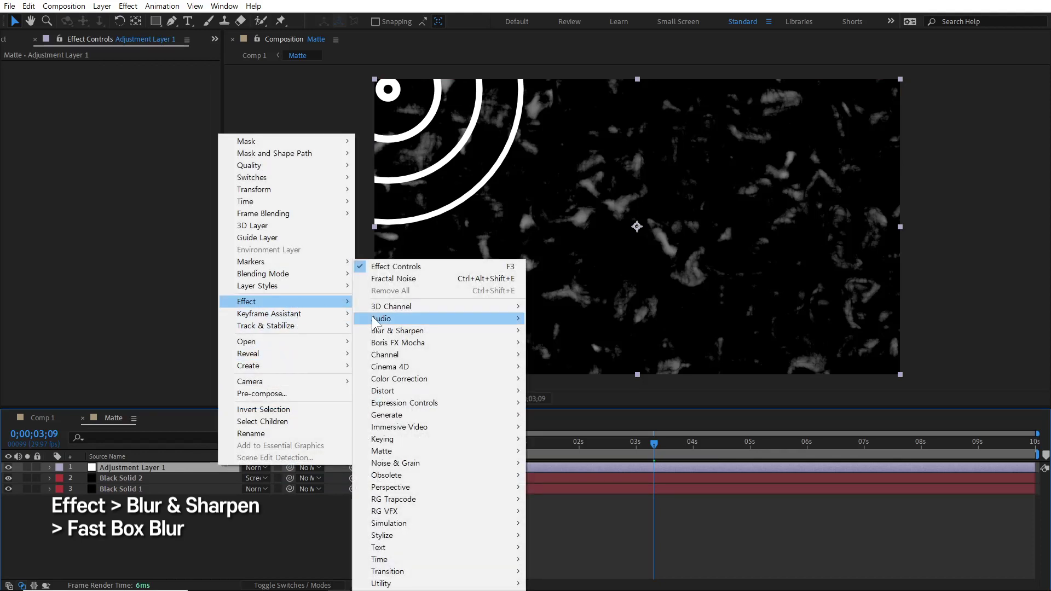
mouse_move(394, 331)
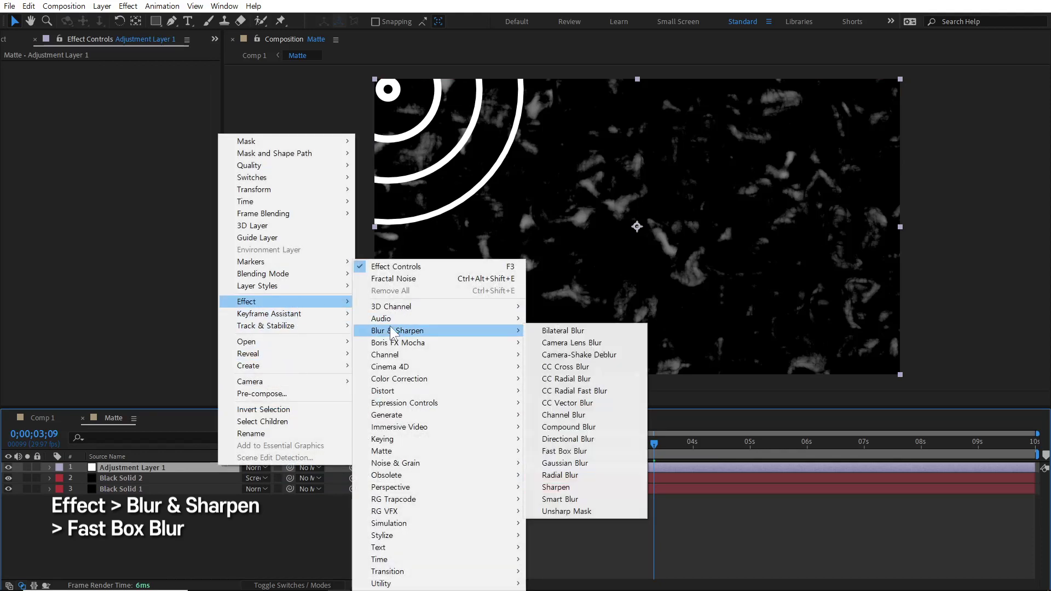
left_click(593, 451)
left_click(126, 77)
type("20")
key("Return")
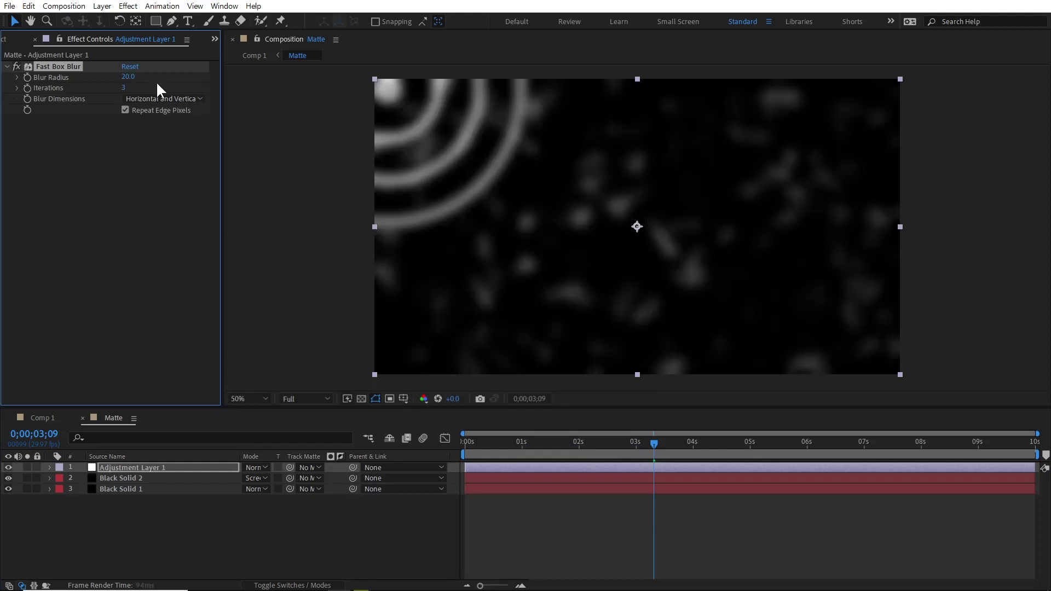
In Comp 1, move the Matte layer below the KINETIC and Typography text layers and place water.jpg directly above it.
left_click_drag(475, 442, 980, 465)
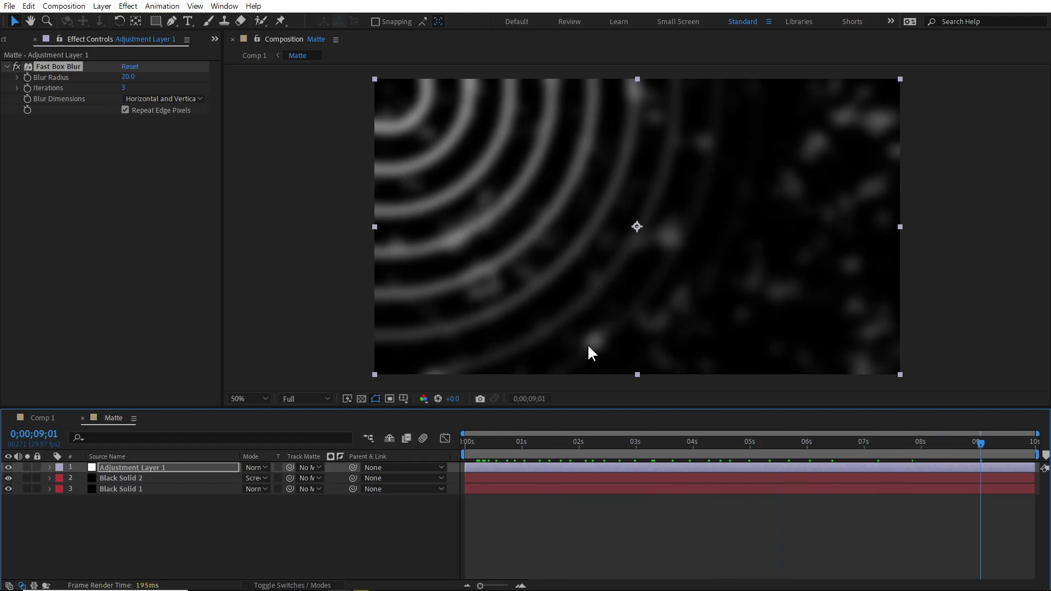
left_click_drag(507, 442, 840, 452)
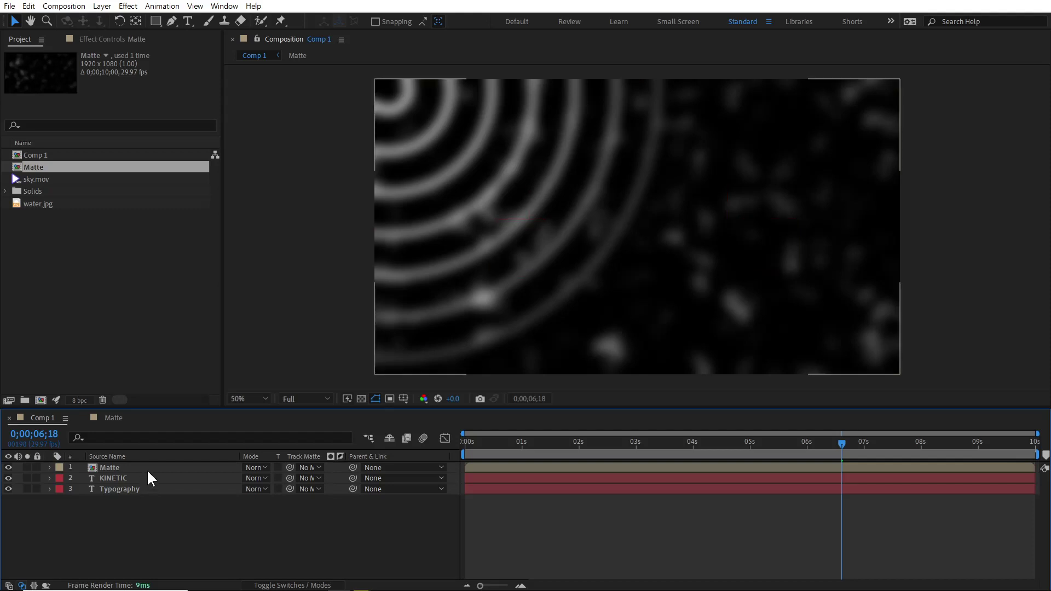
left_click_drag(150, 468, 138, 492)
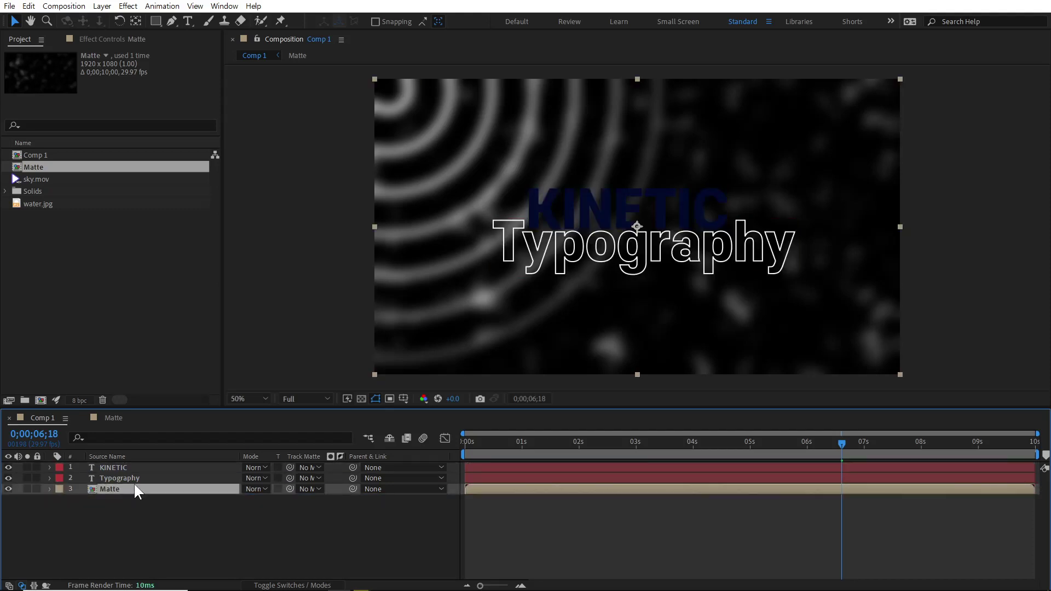
left_click(48, 213)
left_click_drag(50, 205, 137, 482)
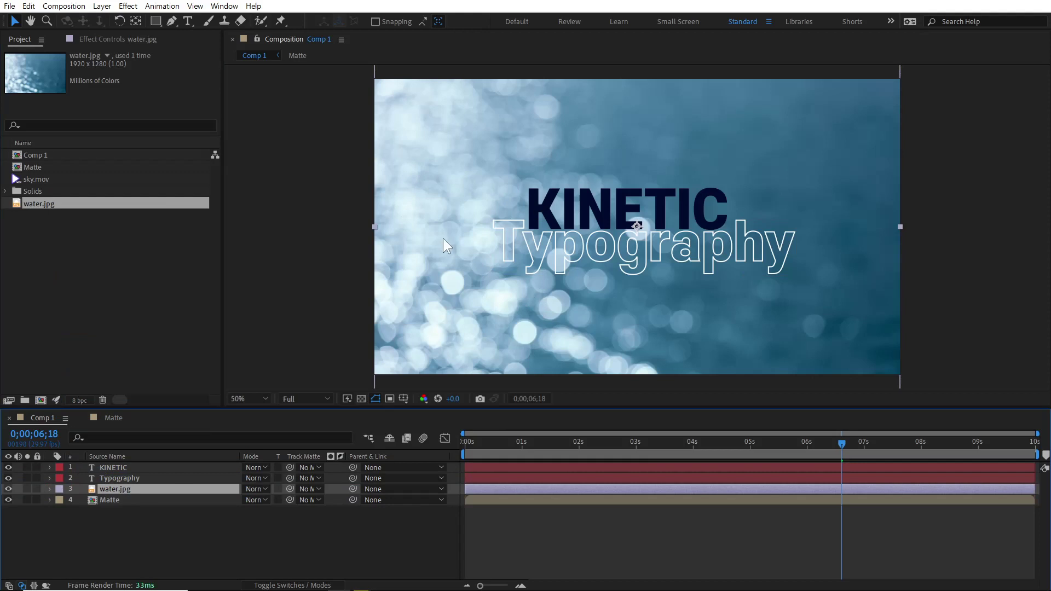
Pre-compose the KINETIC, Typography and water.jpg layers into a composition named BG.
left_click(148, 468, "shift")
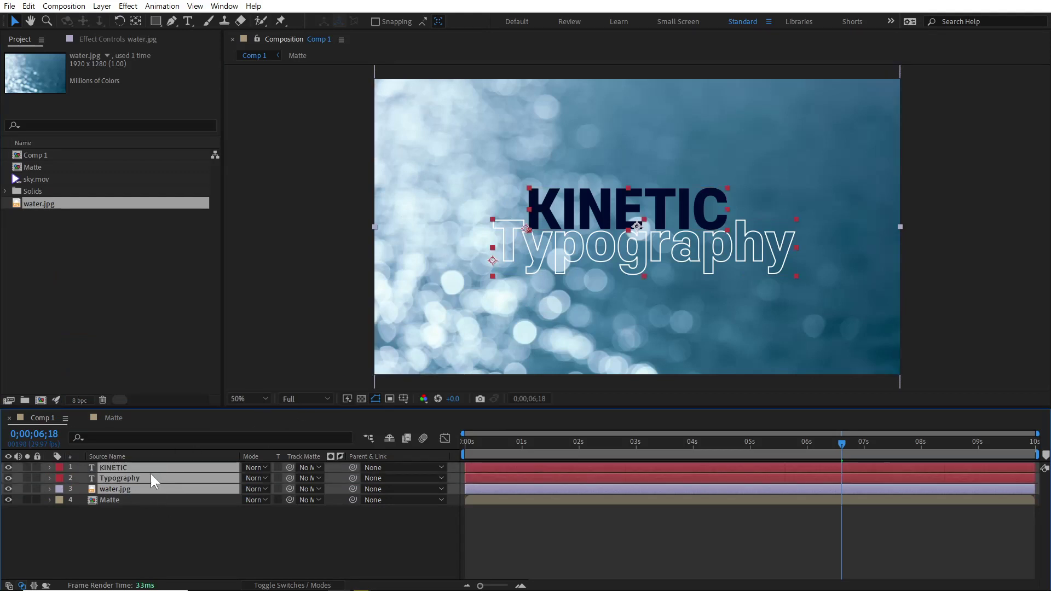
key("ctrl+shift+c")
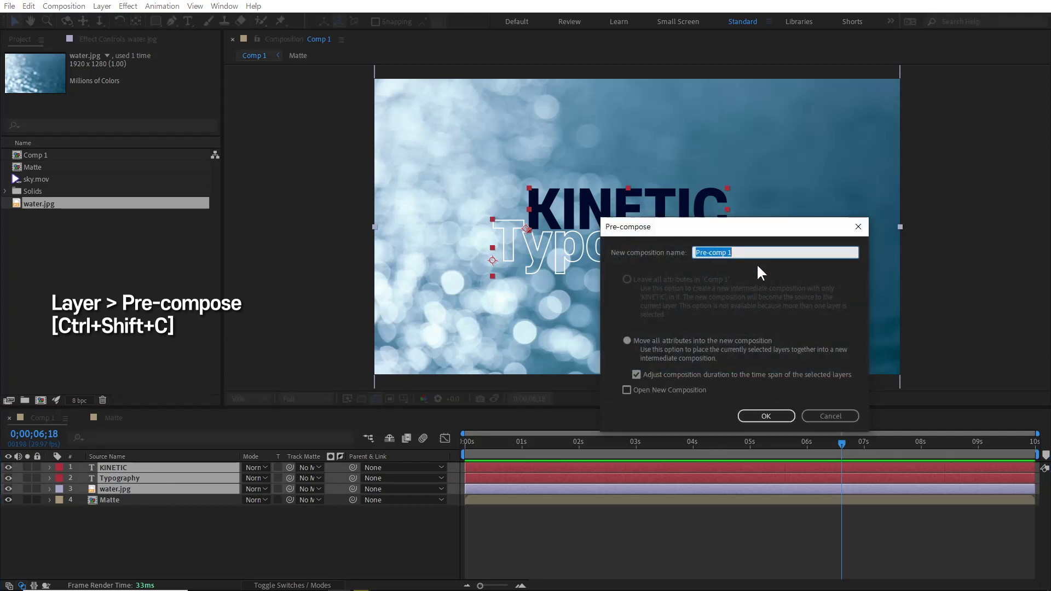
type("BG")
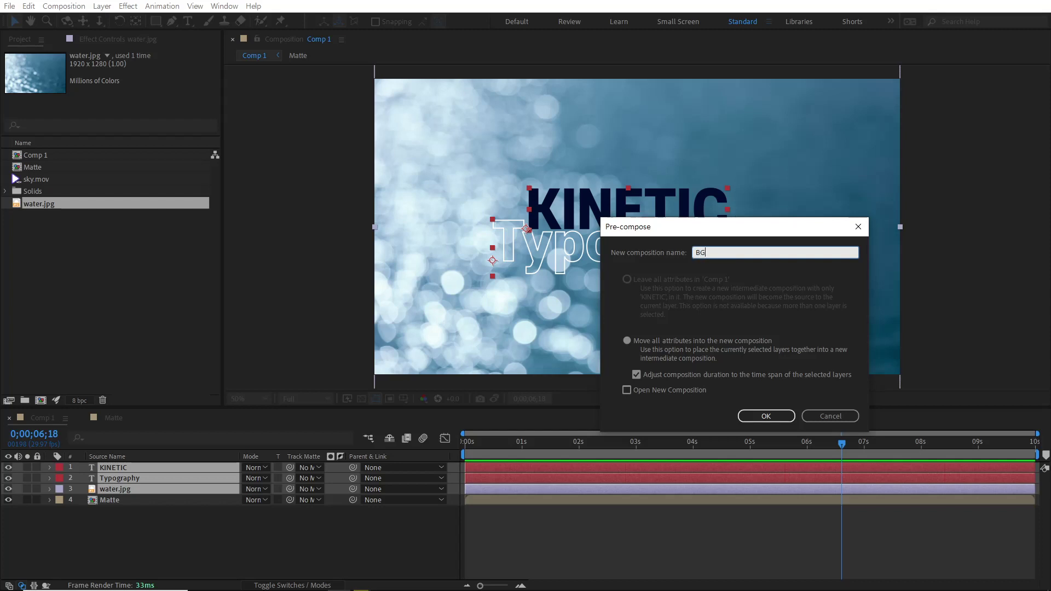
left_click(765, 416)
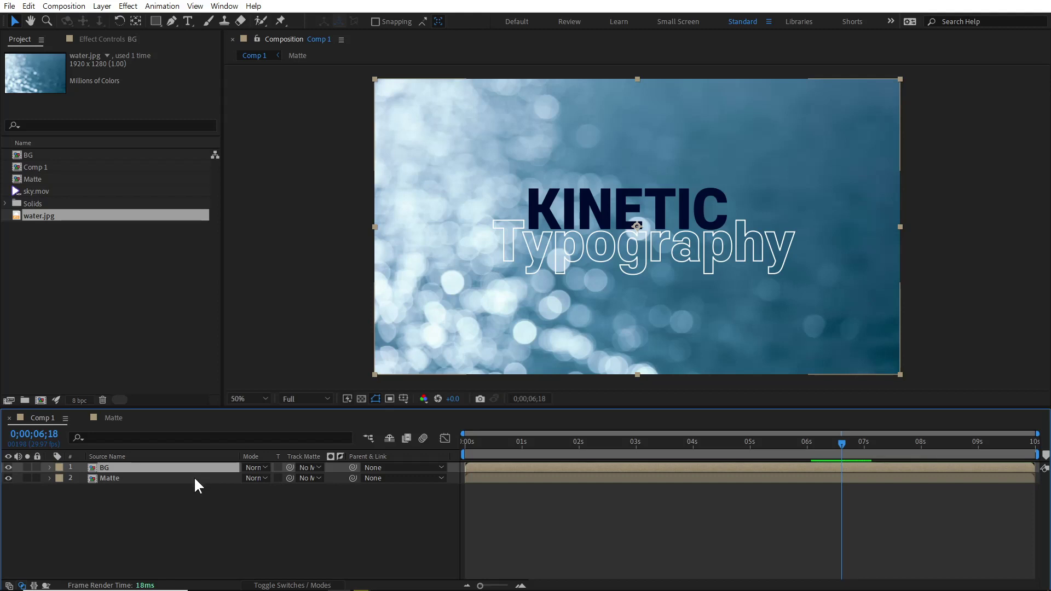
Add sky.mov as the topmost layer of Comp 1 and pre-compose it as sky, moving all attributes into the new composition.
key("F2")
left_click_drag(44, 192, 130, 463)
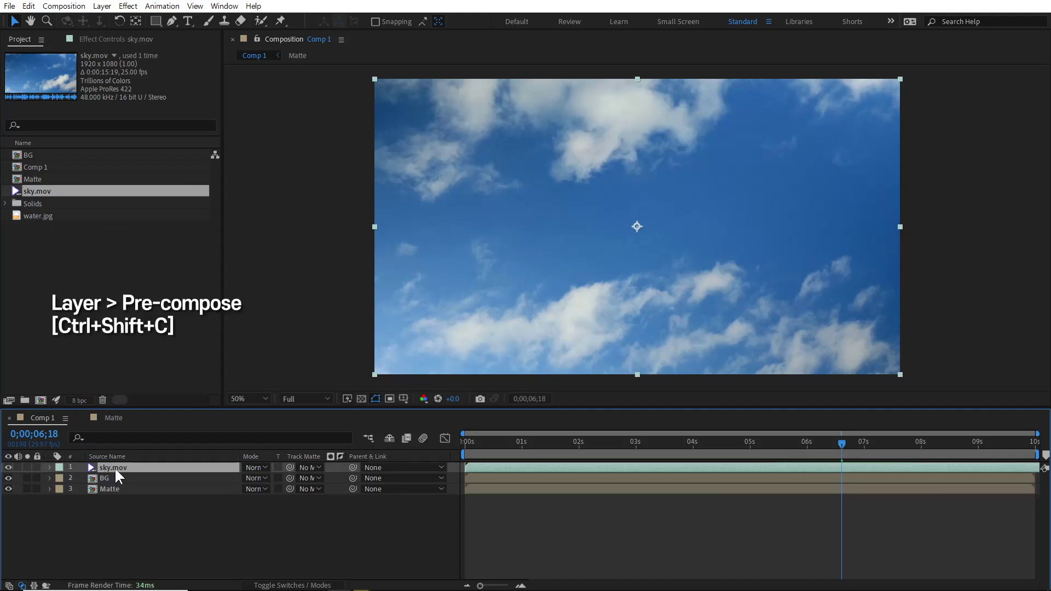
key("ctrl+shift+c")
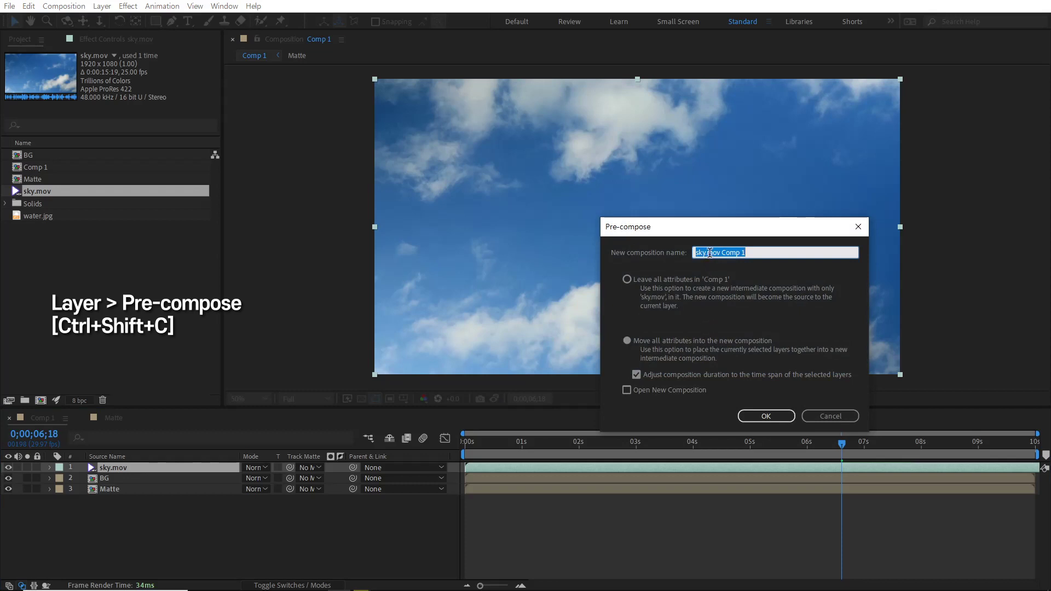
left_click_drag(726, 252, 705, 254)
key("BackSpace")
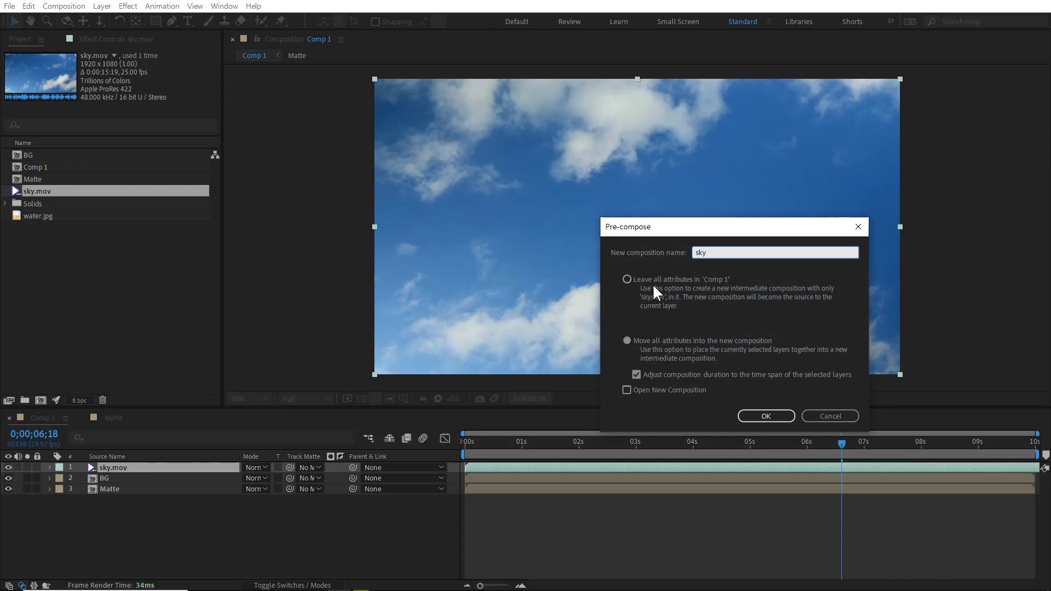
left_click(653, 341)
left_click(765, 415)
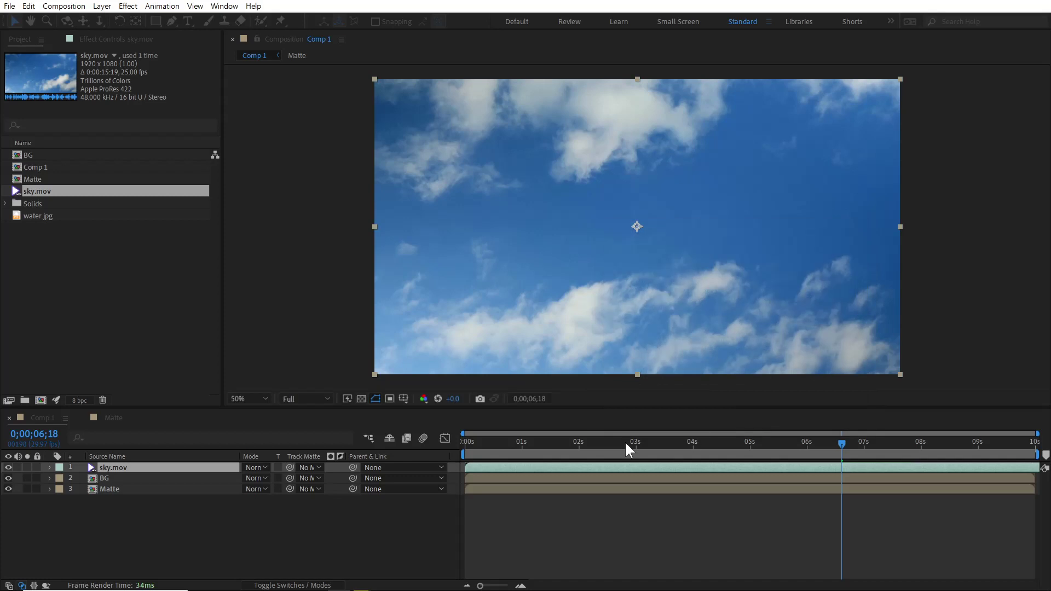
Open the sky composition and apply the Tint effect to the sky.mov layer.
double_click(185, 469)
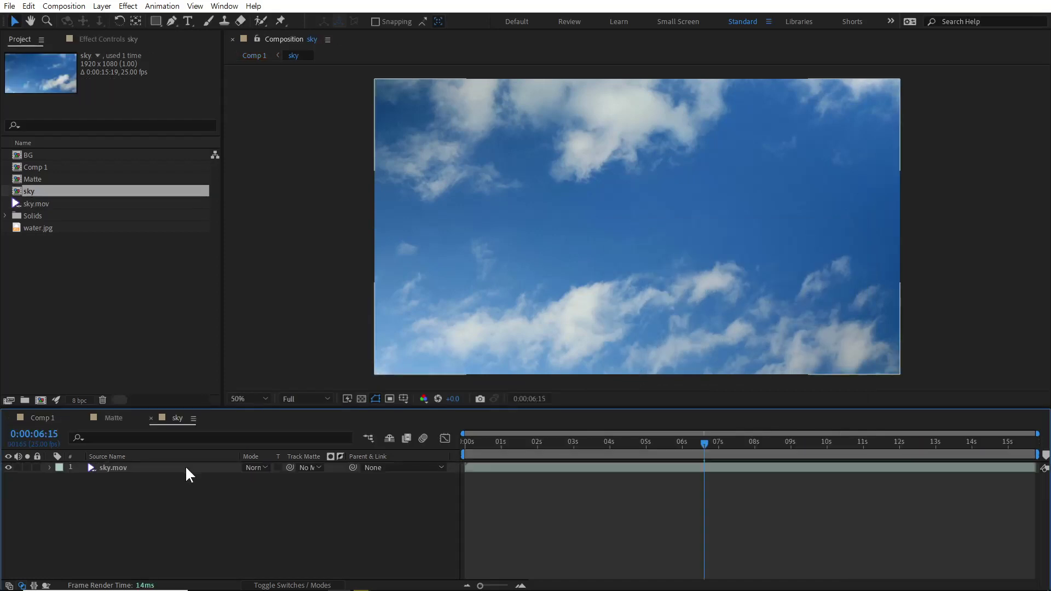
left_click(170, 469)
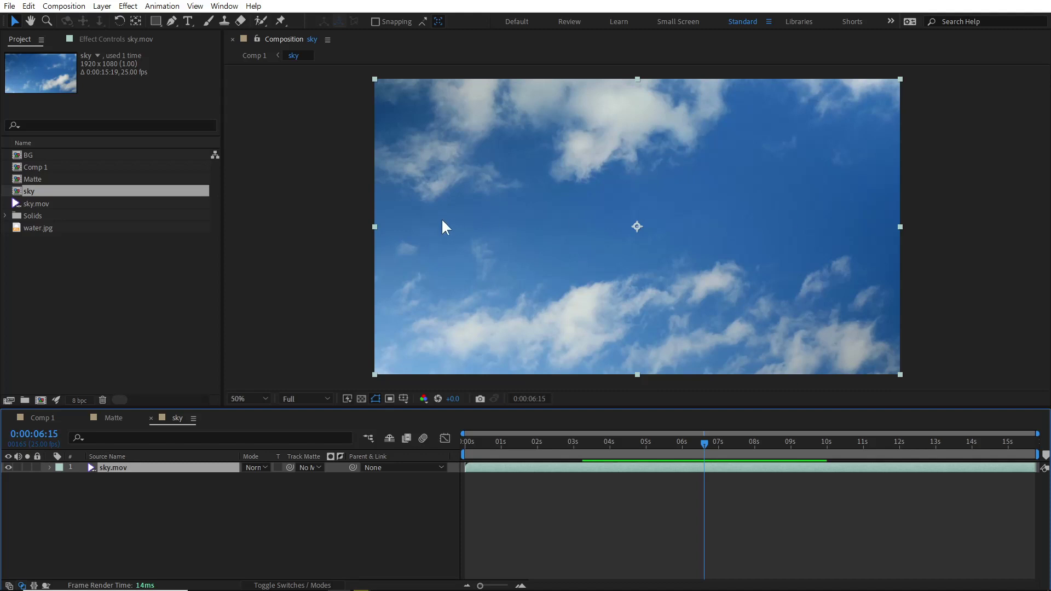
right_click(173, 470)
mouse_move(227, 308)
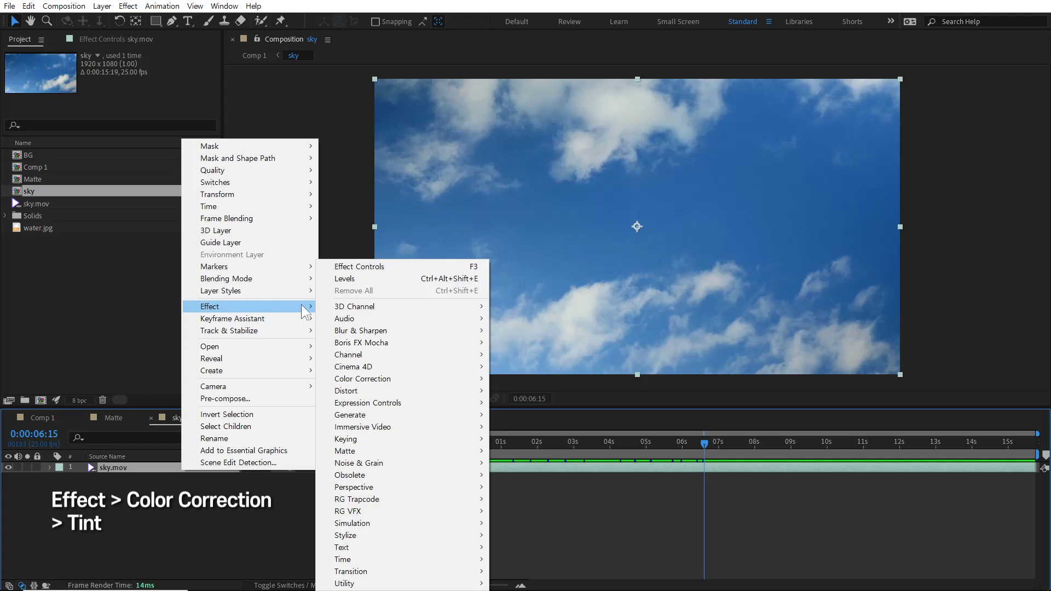
mouse_move(396, 375)
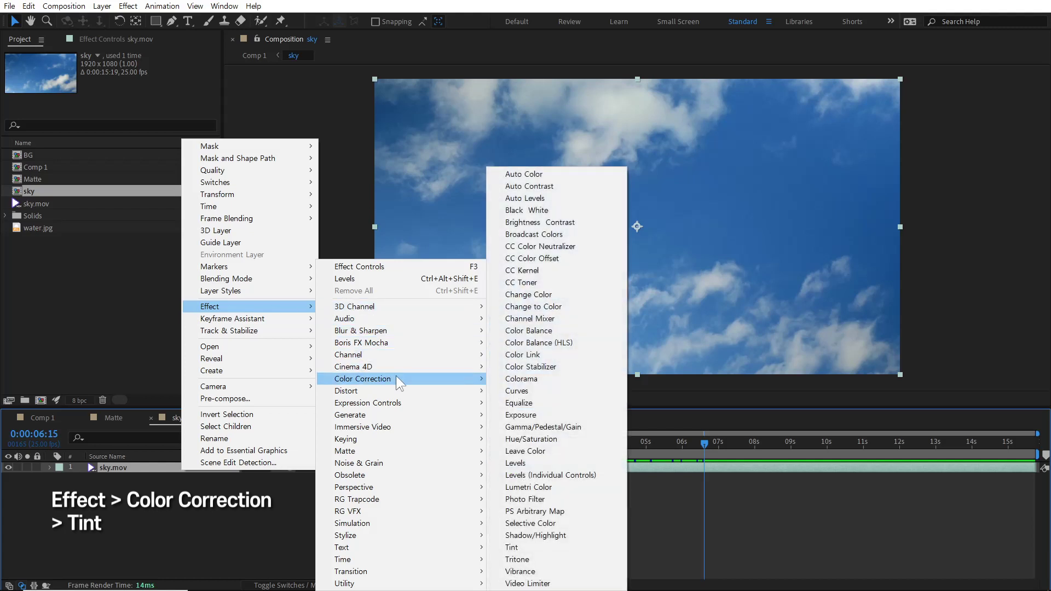
left_click(557, 548)
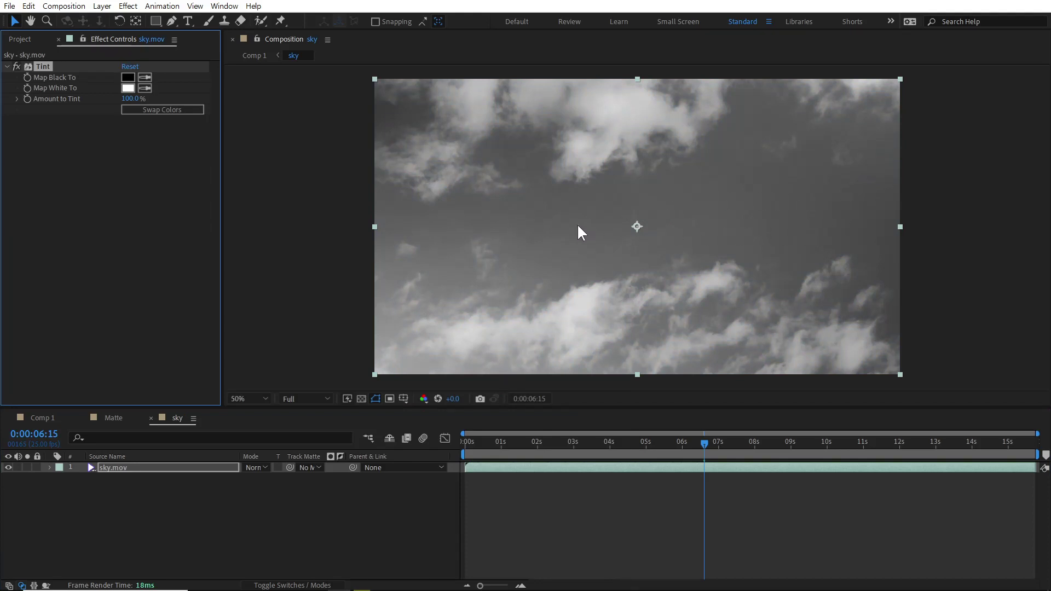
Apply Levels to sky.mov after the Tint, with Input Black at 105 and Gamma at 0.66.
right_click(102, 174)
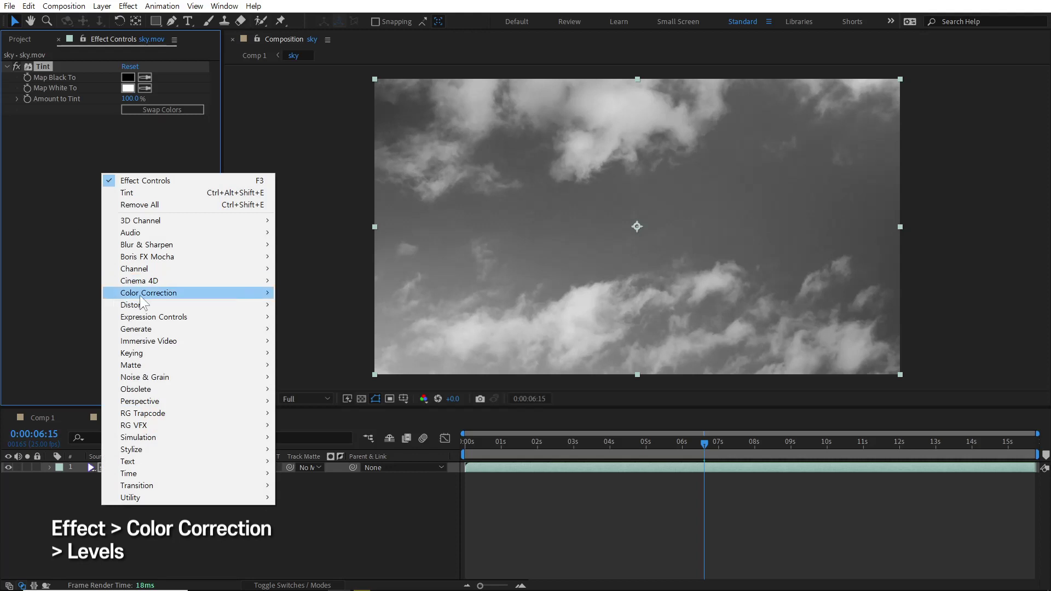
mouse_move(161, 293)
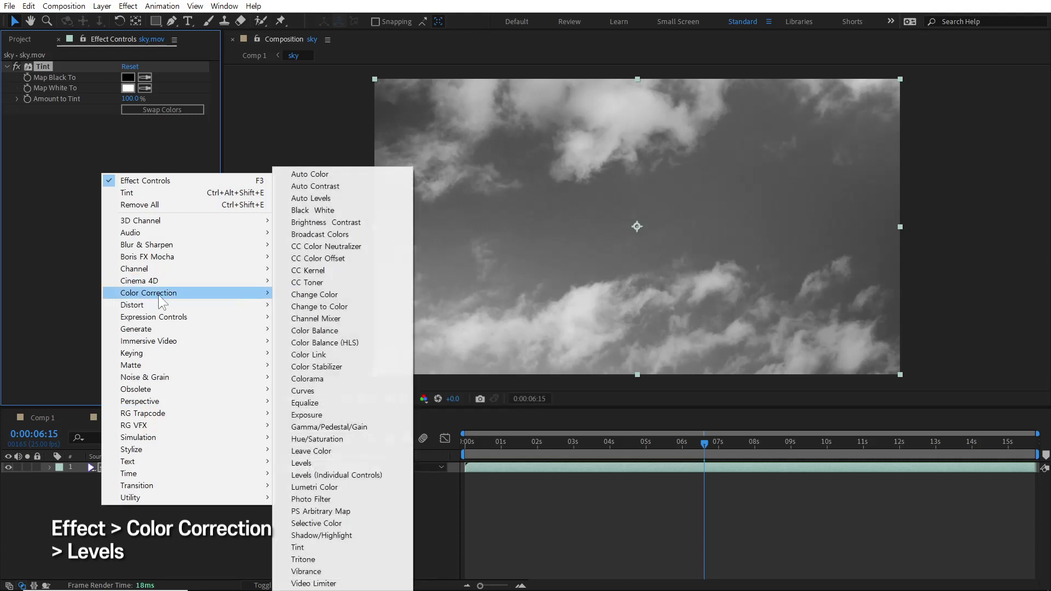
left_click(342, 463)
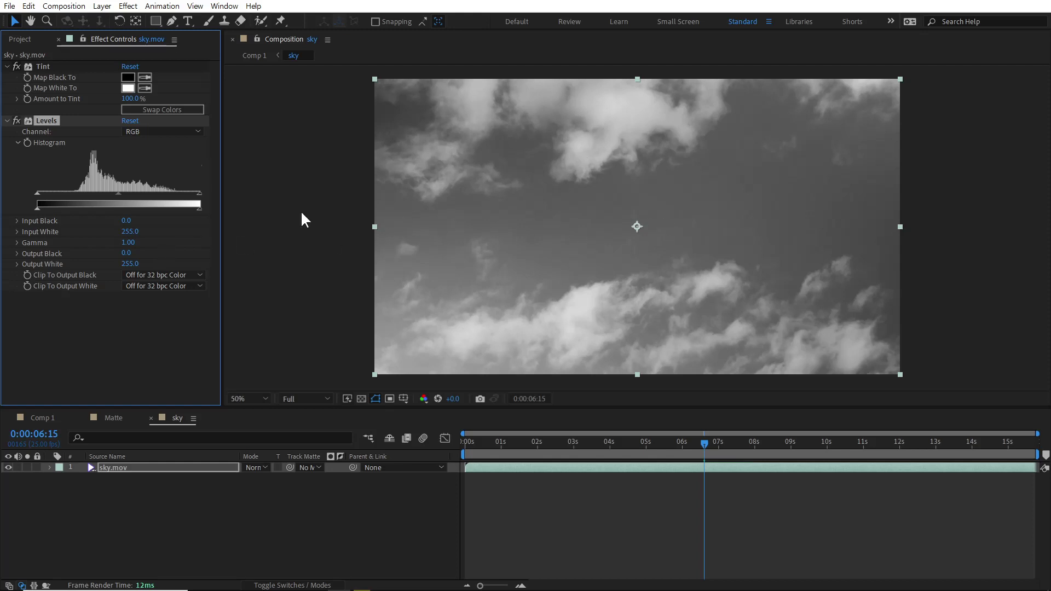
left_click_drag(37, 192, 165, 192)
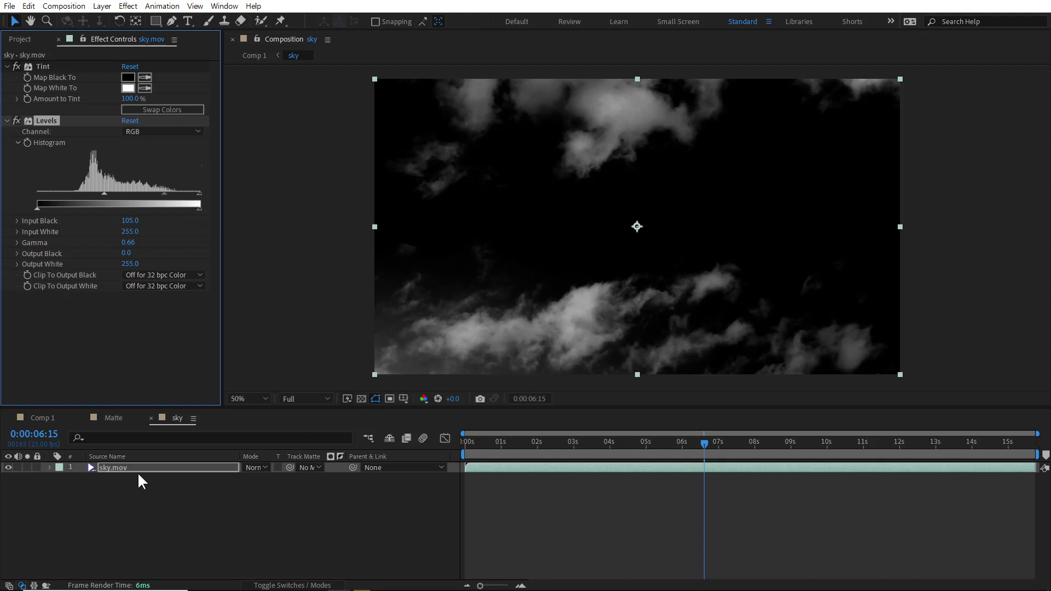
Return to Comp 1 and add a new adjustment layer above the sky, BG and Matte layers.
left_click(48, 417)
left_click(154, 536)
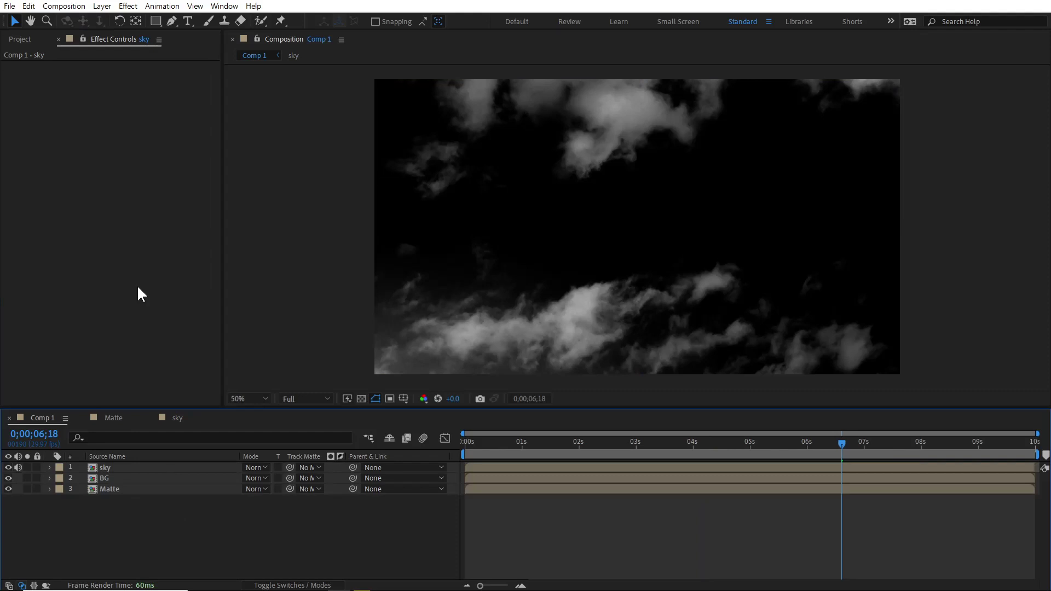
left_click(16, 39)
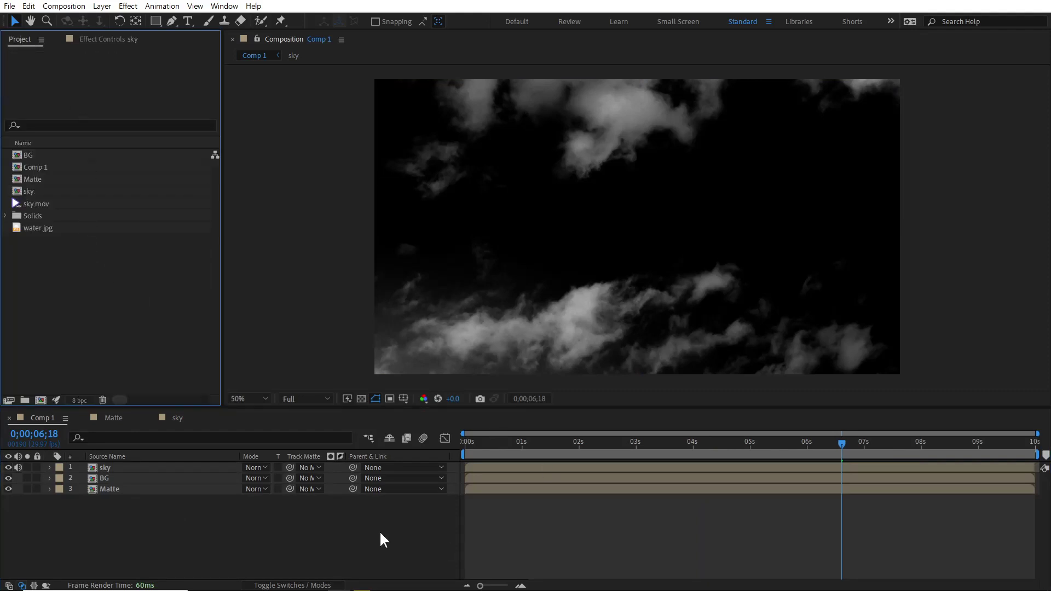
left_click_drag(481, 441, 578, 438)
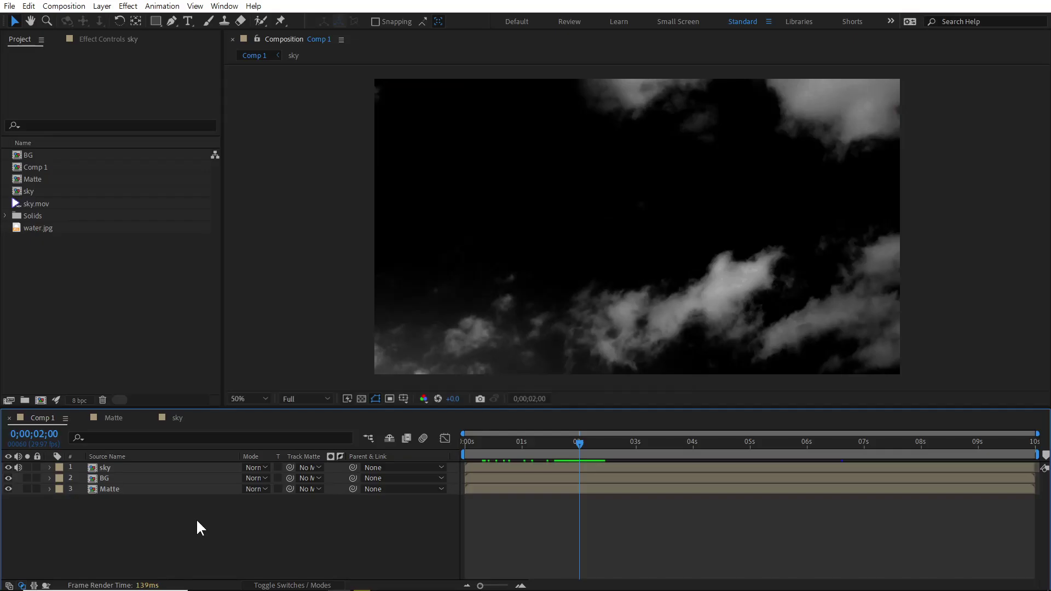
right_click(196, 518)
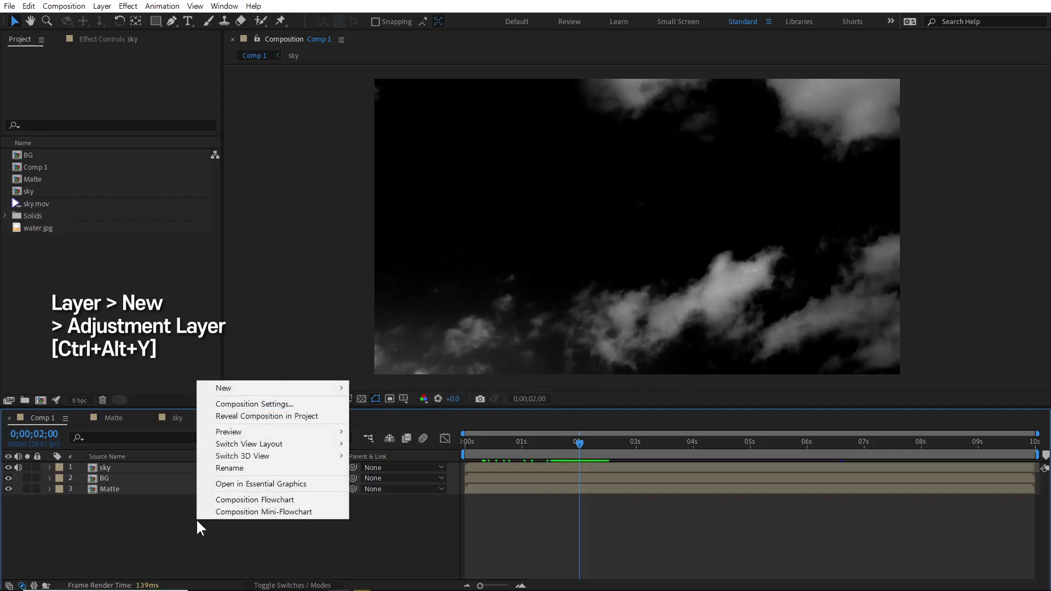
mouse_move(239, 389)
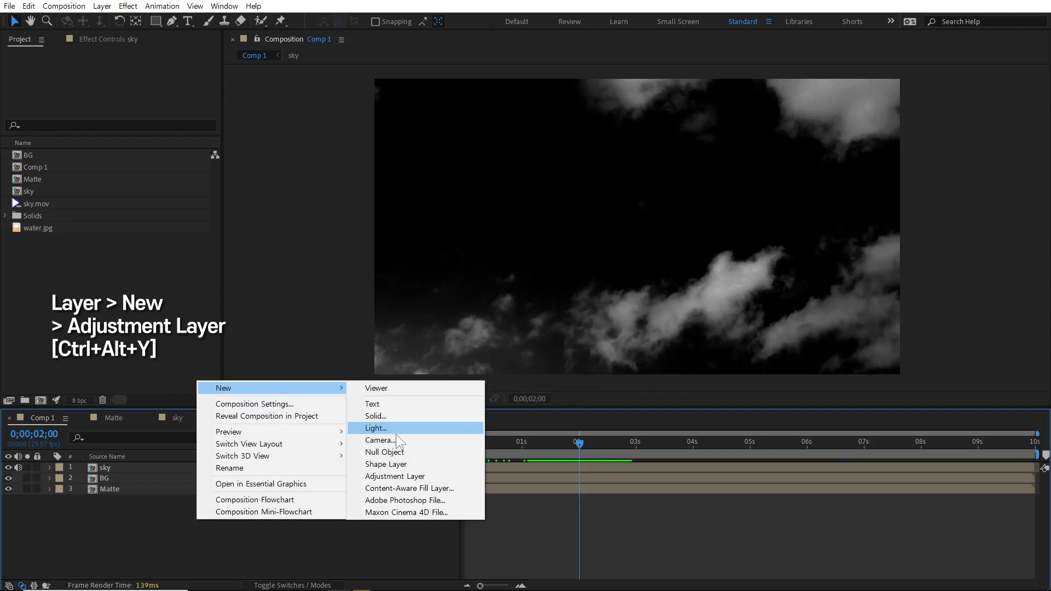
left_click(417, 475)
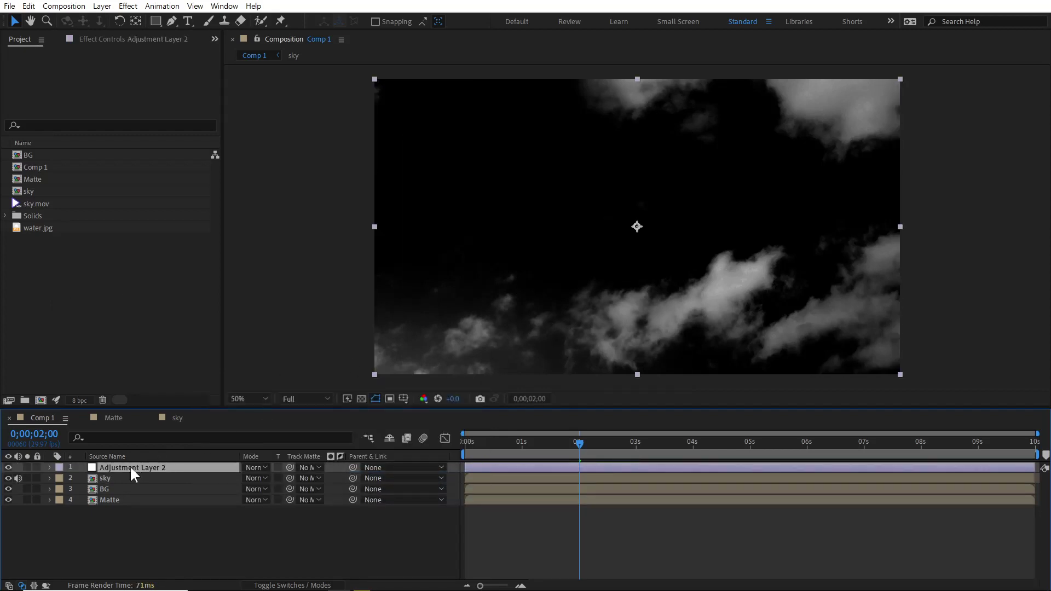
Mute the sky layer's audio and hide the sky, BG and Matte layers.
left_click(16, 480)
left_click_drag(9, 475, 7, 501)
Apply the Caustics simulation effect to the adjustment layer in Comp 1.
left_click(147, 467)
right_click(147, 466)
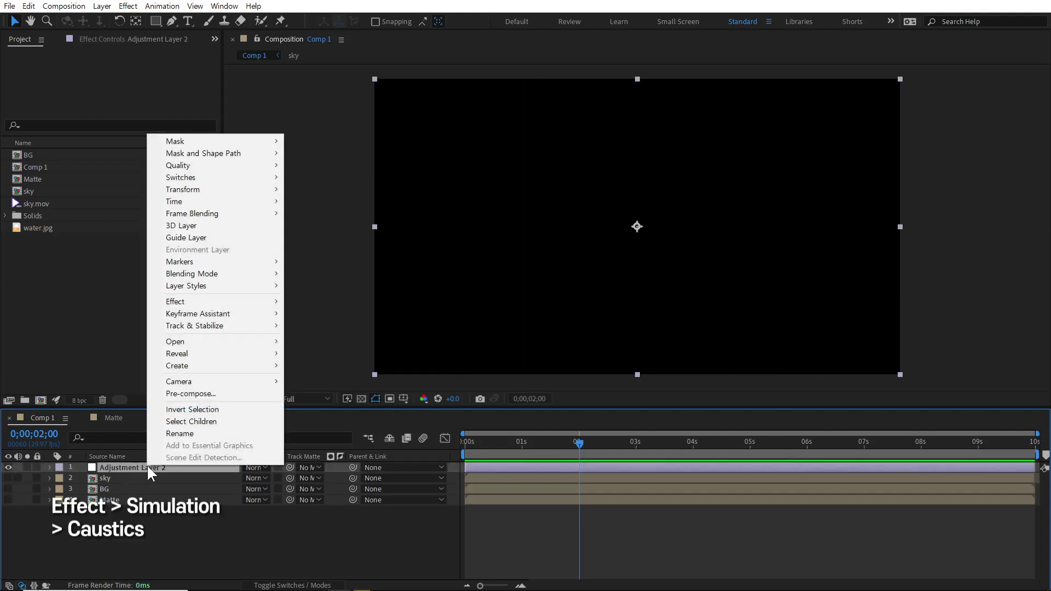
mouse_move(163, 302)
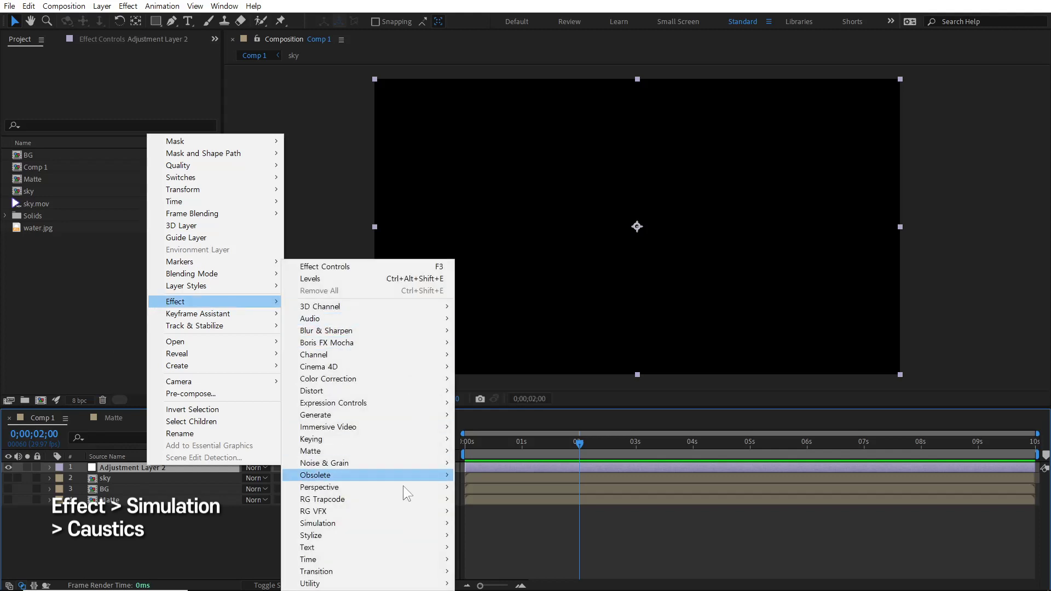
mouse_move(369, 523)
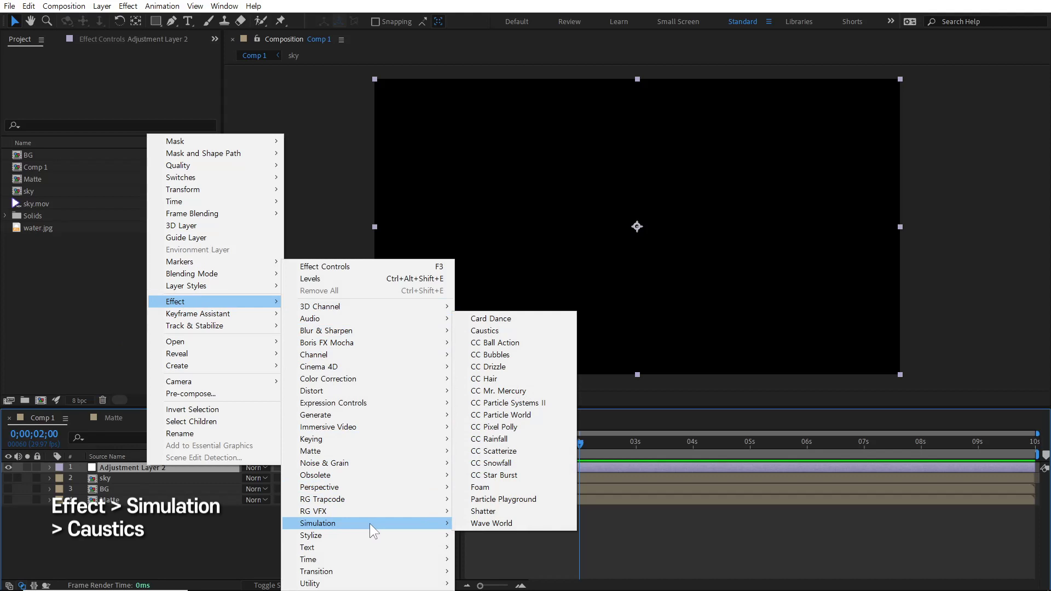
left_click(522, 333)
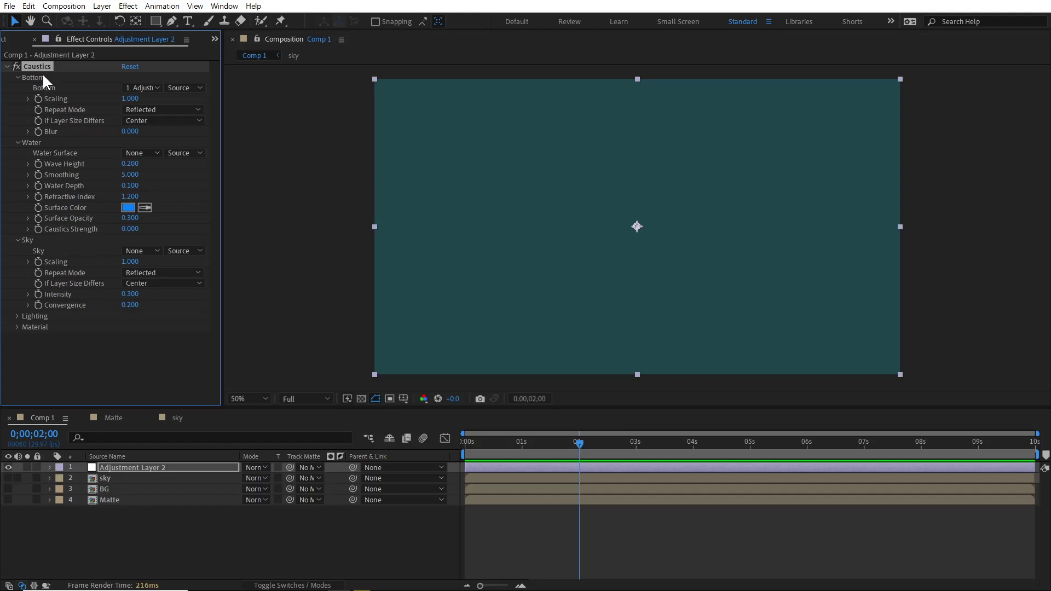
Set the Bottom layer of the Caustics effect to BG, keeping the adjustment layer selected.
left_click(134, 87)
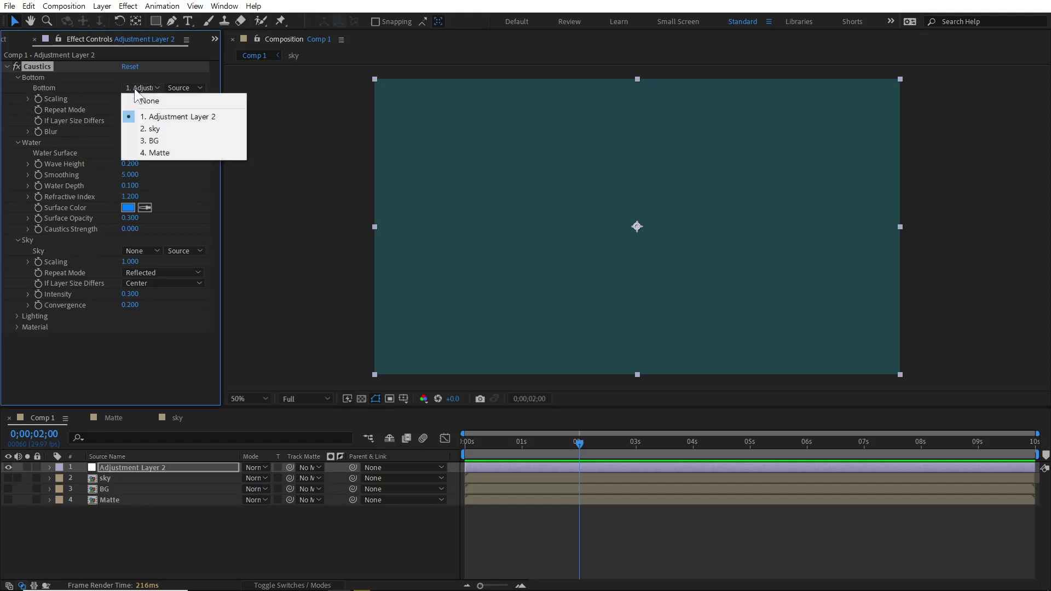
left_click(163, 140)
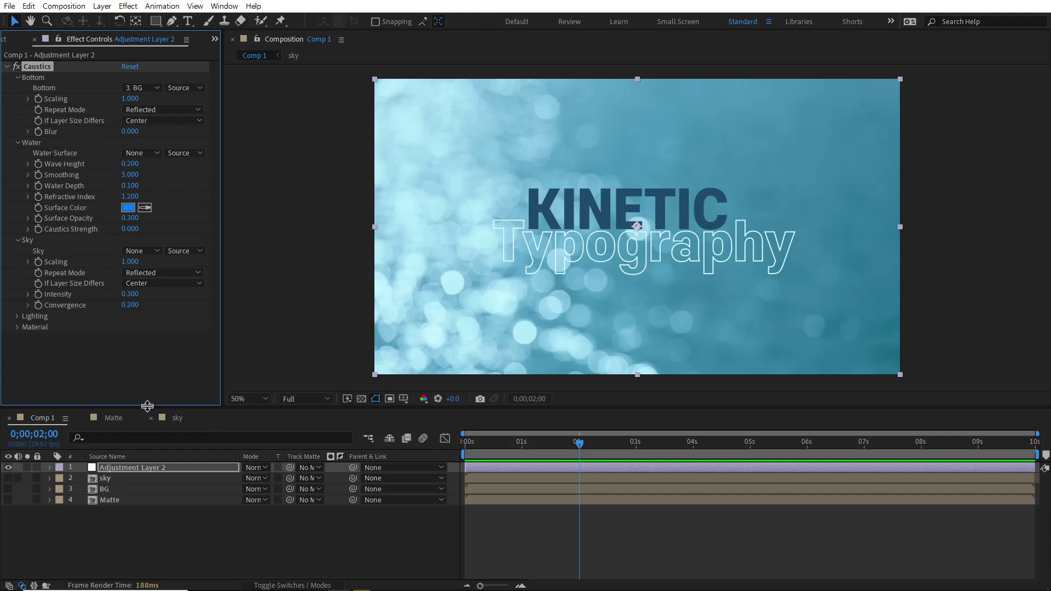
left_click(114, 498)
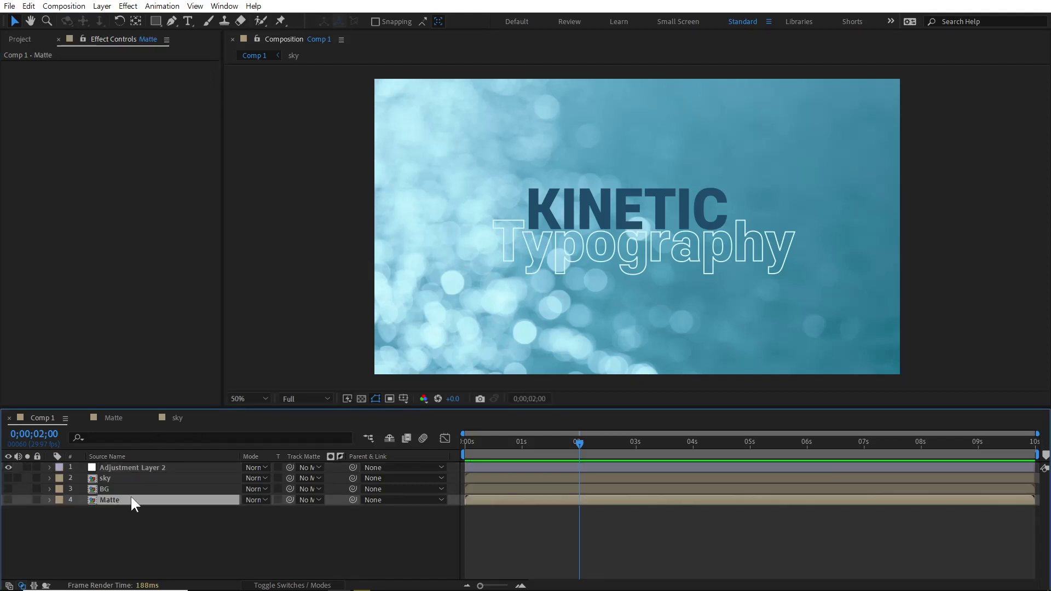
left_click(140, 467)
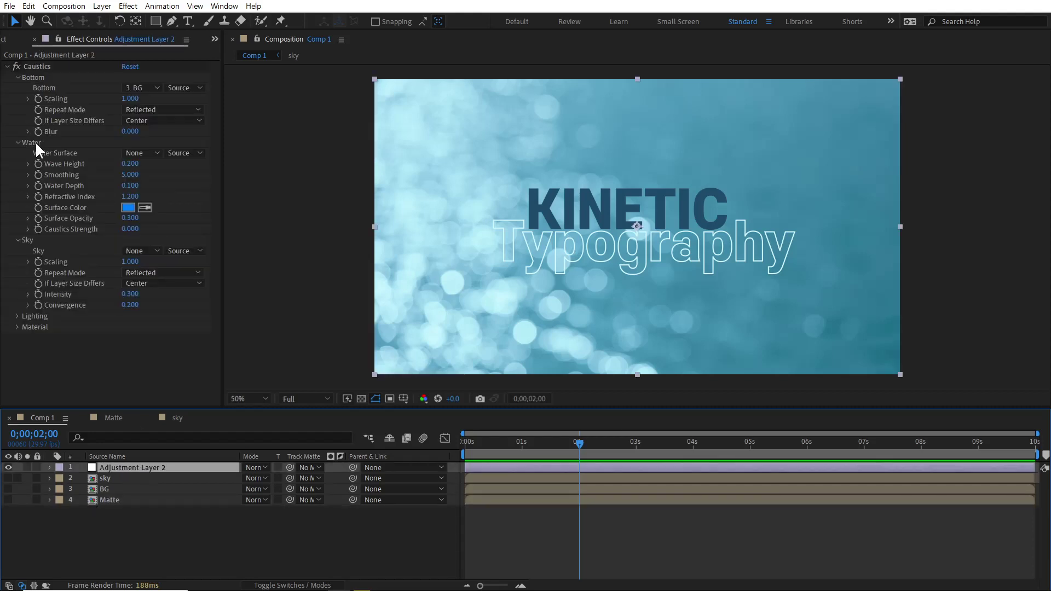
Set the Caustics Water Surface to the Matte layer and preview the distortion at about four seconds.
left_click(141, 153)
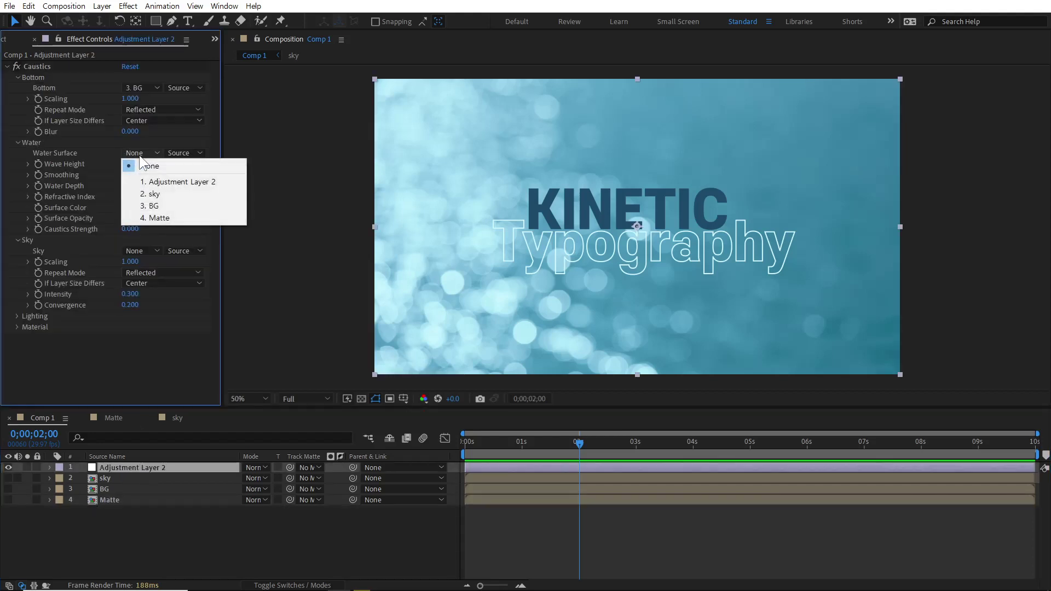
left_click(165, 217)
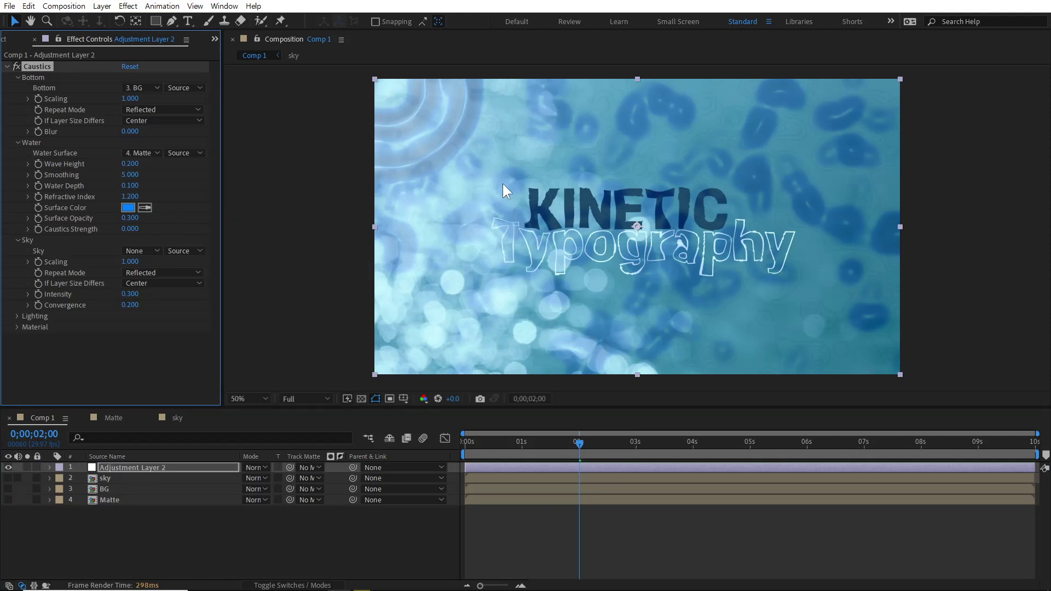
left_click_drag(592, 446, 699, 450)
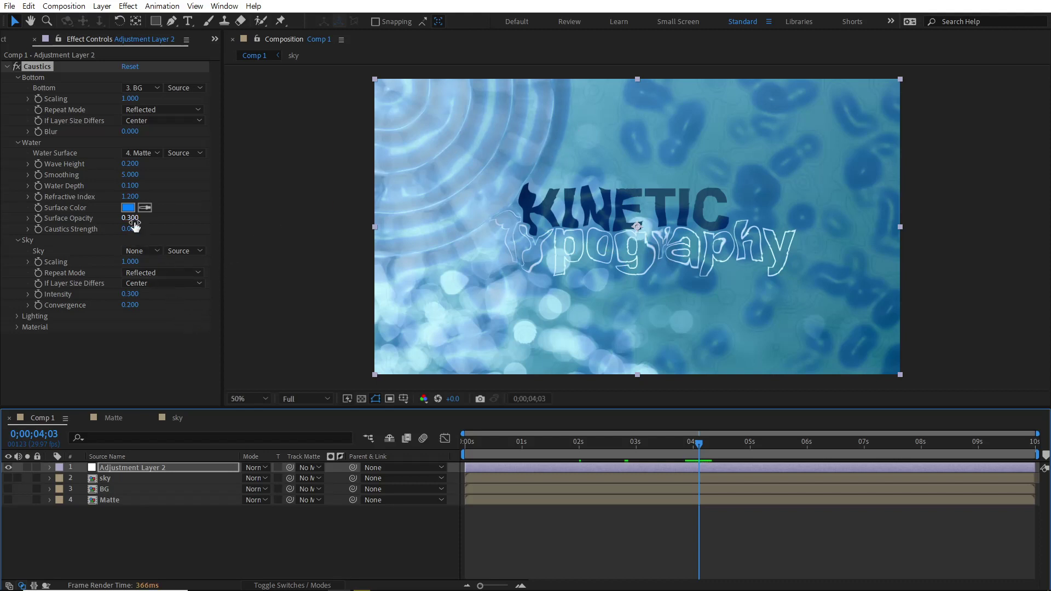
Set the water Surface Opacity to 0 and check the effect at about five and a half seconds.
left_click_drag(134, 223, 133, 222)
left_click(126, 218)
type("0")
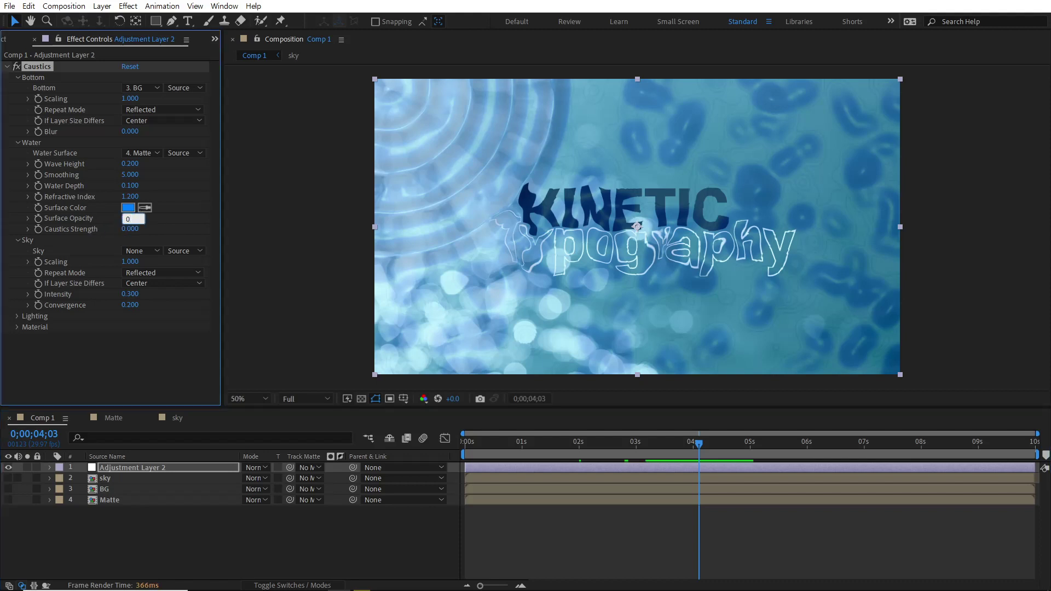
left_click(166, 216)
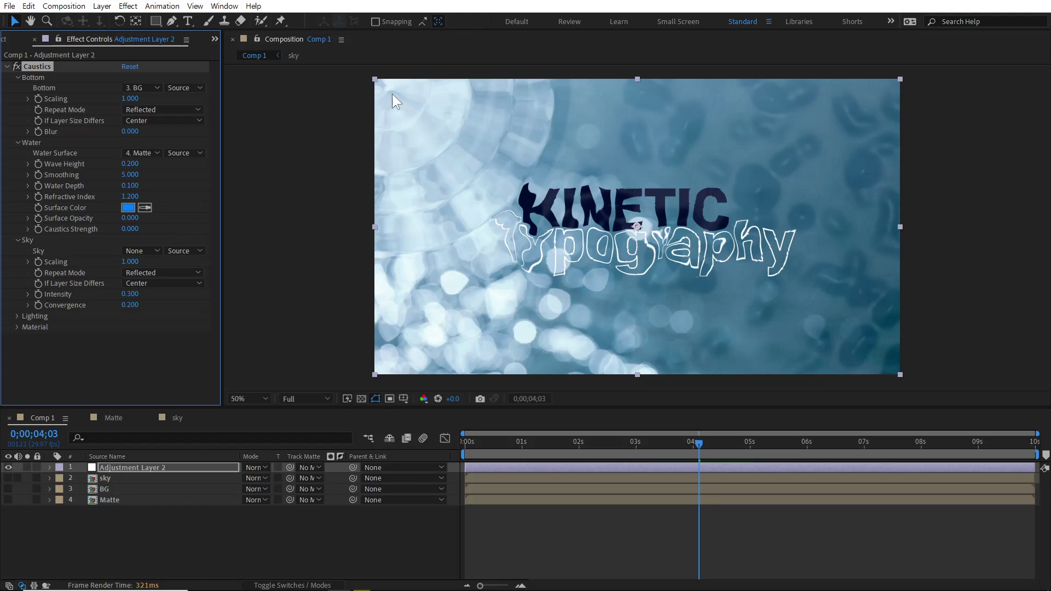
left_click_drag(738, 443, 747, 442)
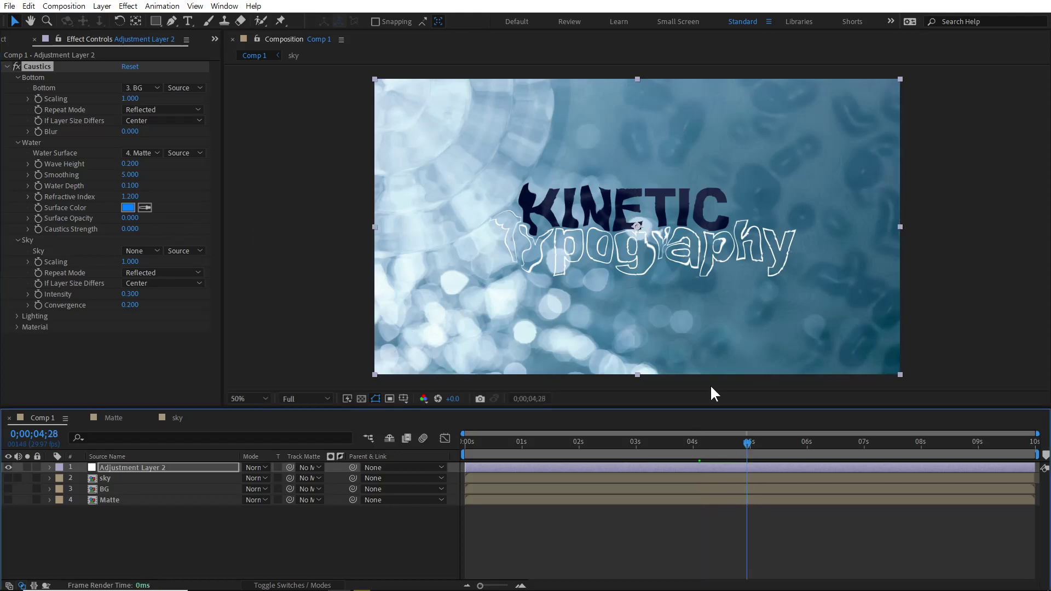
left_click(786, 441)
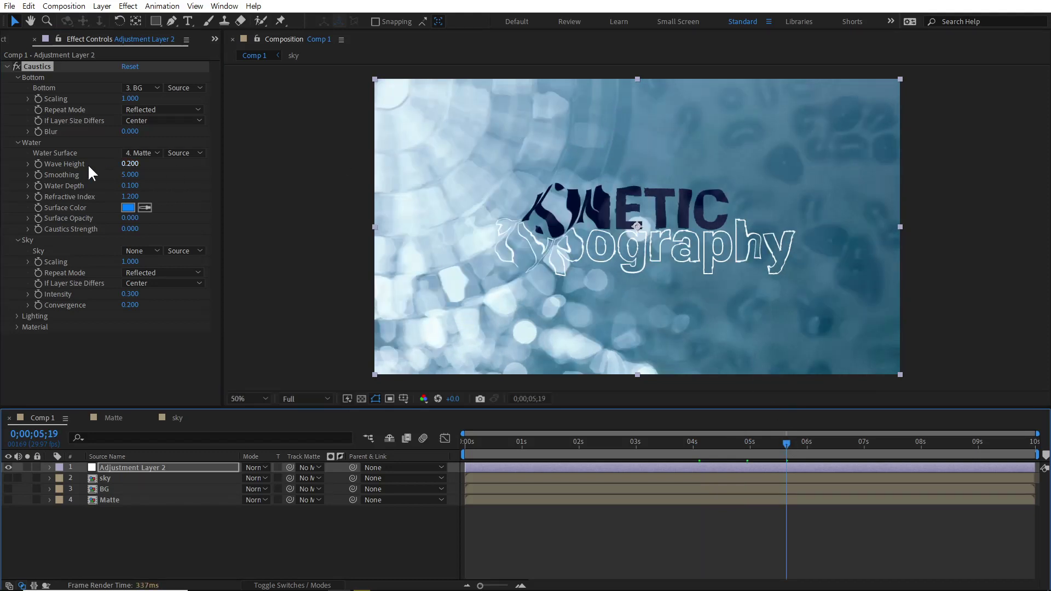
Try Wave Height values of 0.1, 1 and 0.2 in the Caustics effect, comparing the text distortion.
left_click(69, 160)
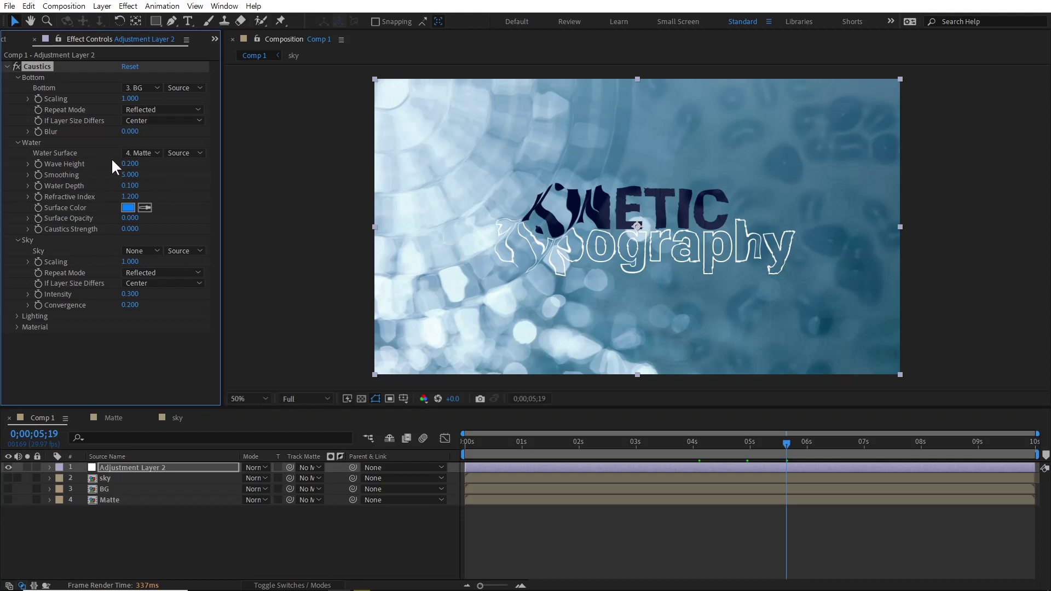
left_click(131, 164)
type("0.1")
key("Return")
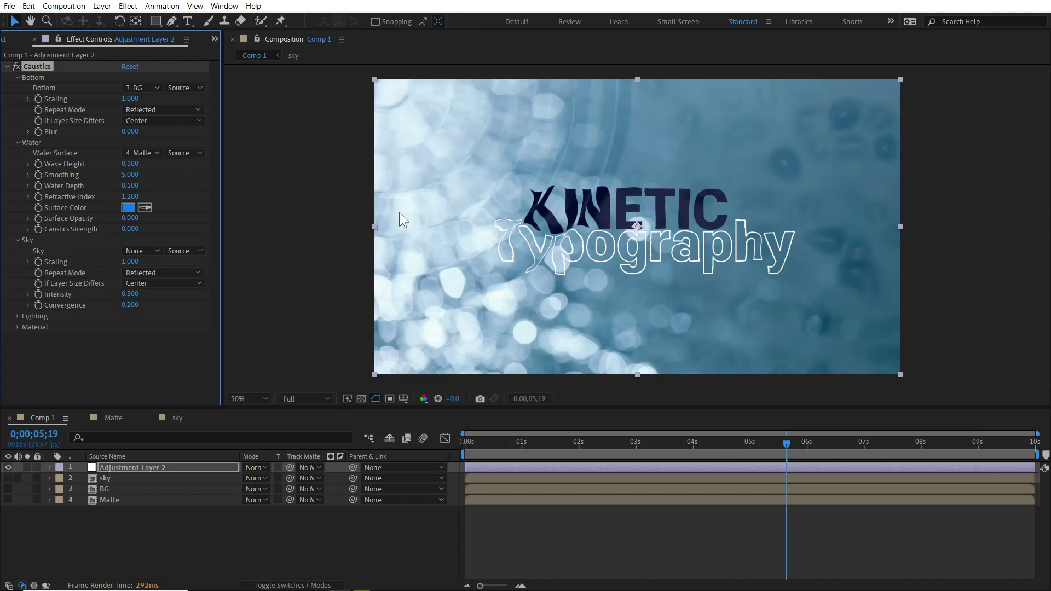
left_click(130, 163)
type("1")
key("Return")
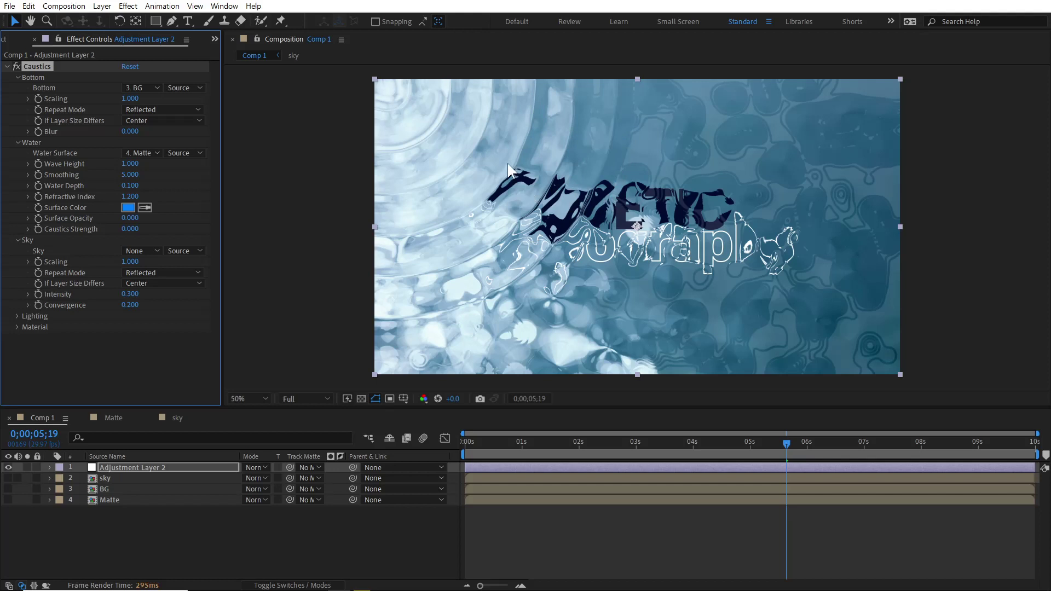
left_click(133, 165)
type("0.2")
key("Return")
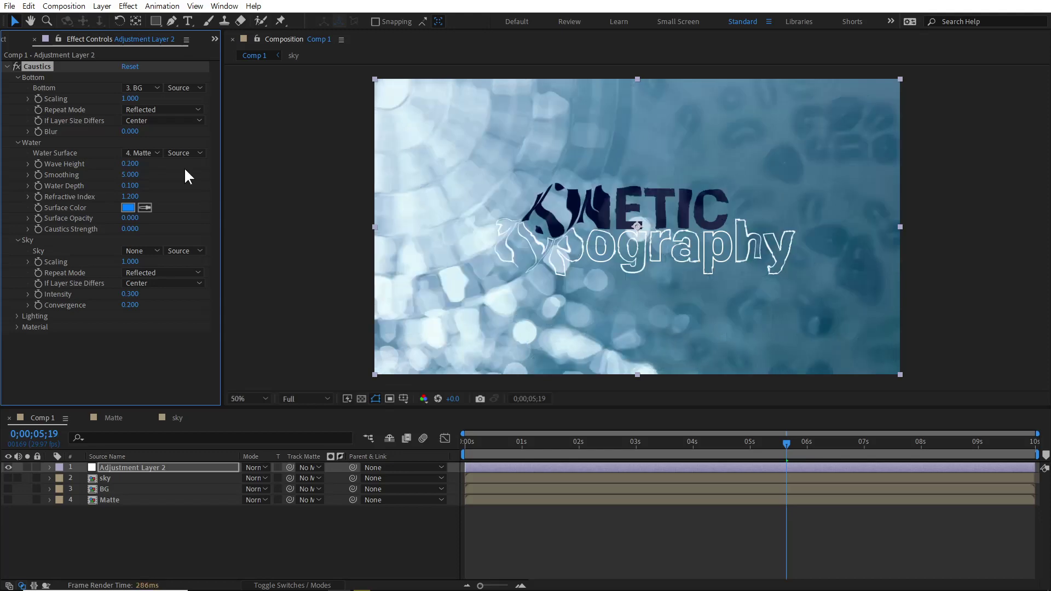
left_click_drag(670, 443, 813, 444)
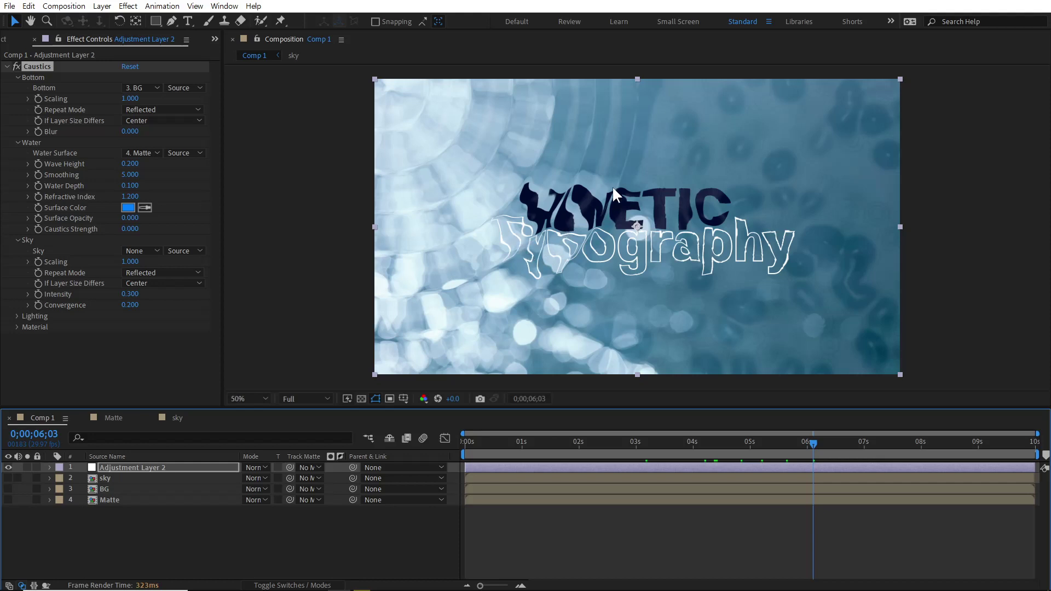
Set the Wave Height of the Caustics effect to 0.1.
left_click(130, 164)
key("BackSpace")
type("0.1")
key("Return")
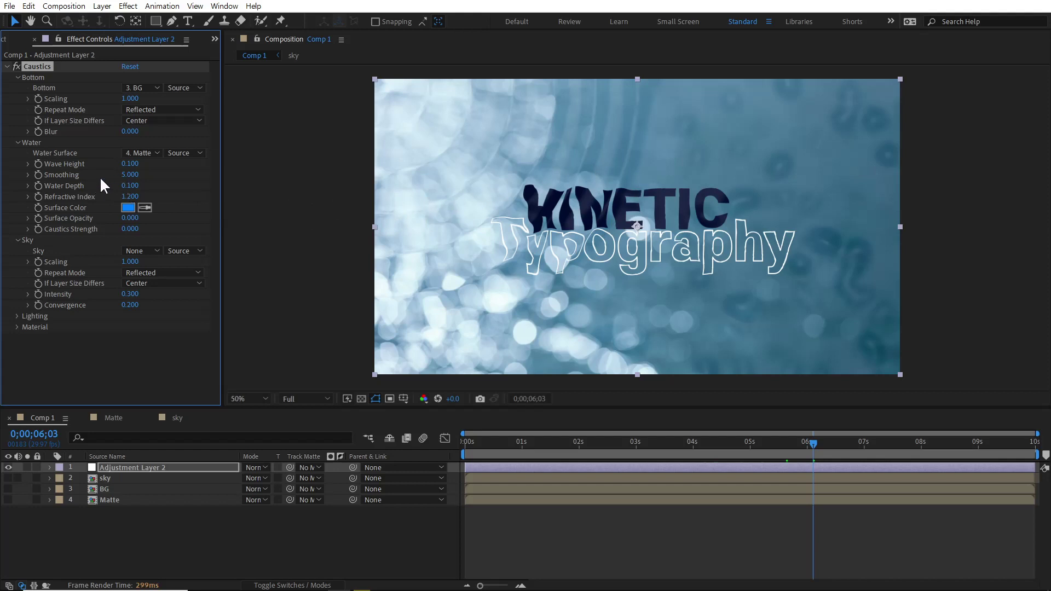
Try a water Smoothing of 1, inspect the text edges up close, and restore Smoothing to 5.
left_click(131, 175)
type("1")
key("Return")
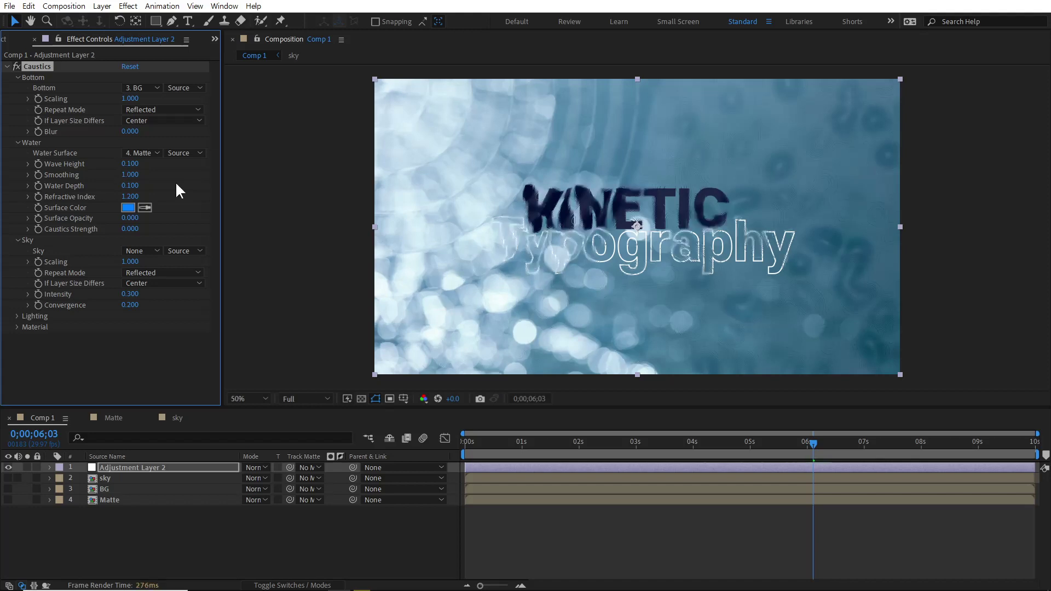
key("period")
key("period")
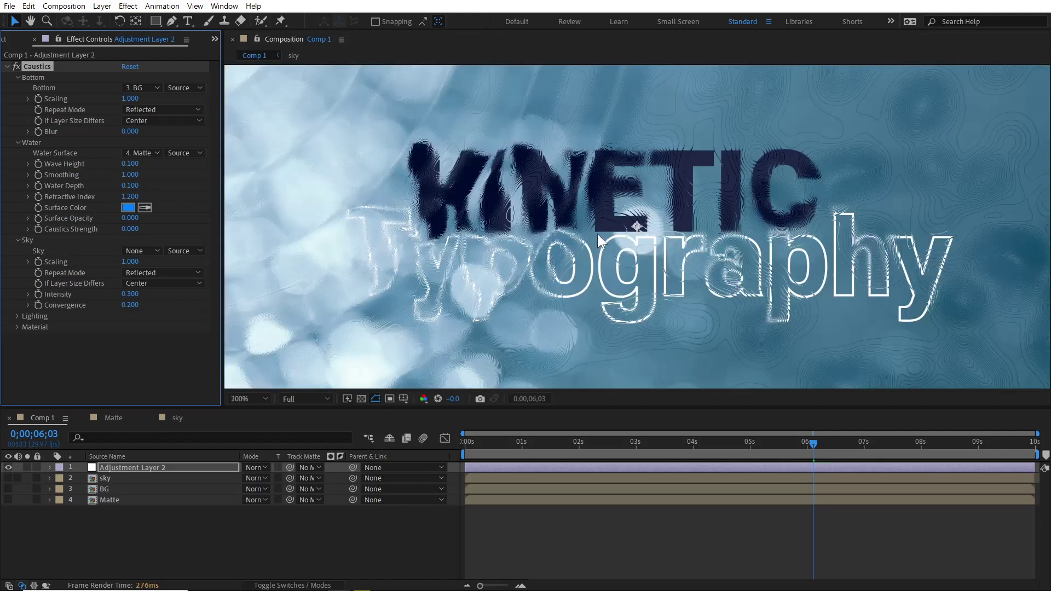
key("comma")
key("comma")
key("comma")
key("period")
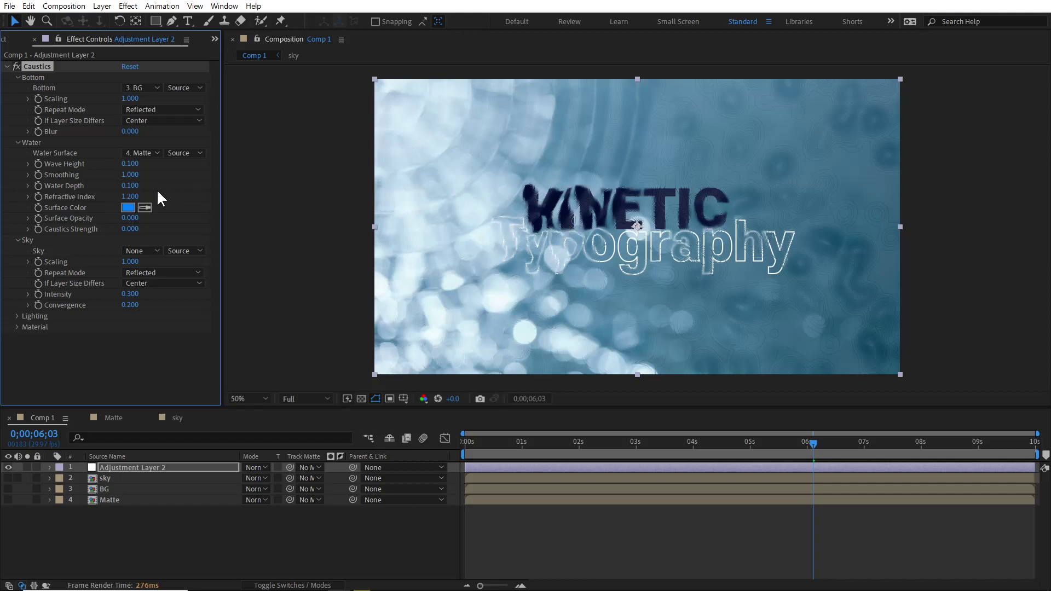
key("Return")
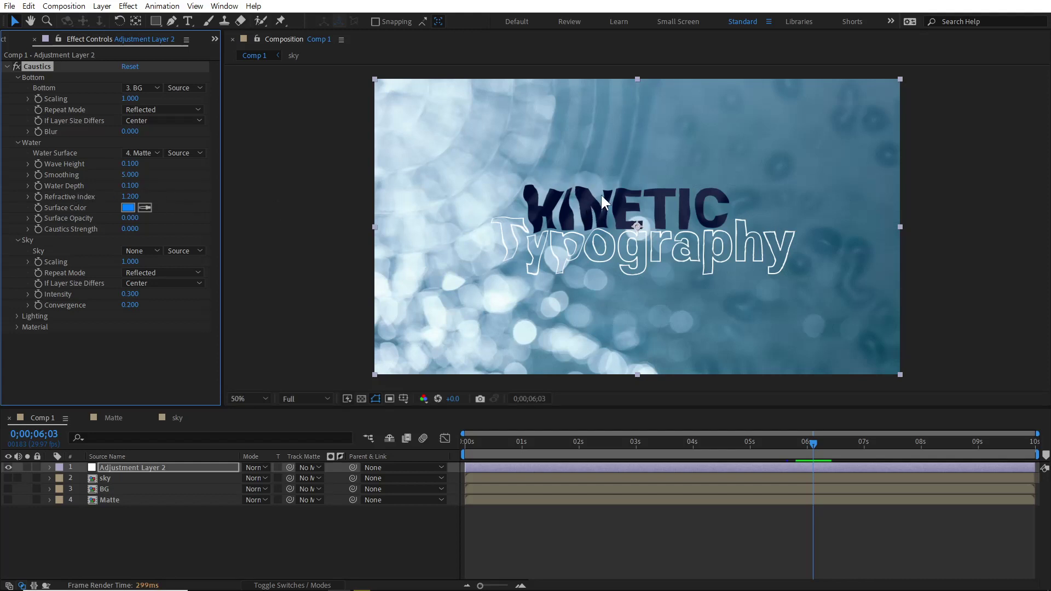
Try Water Depth values of 1 and 0.2, checking the distortion at about five seconds.
left_click(134, 187)
type("1")
key("Return")
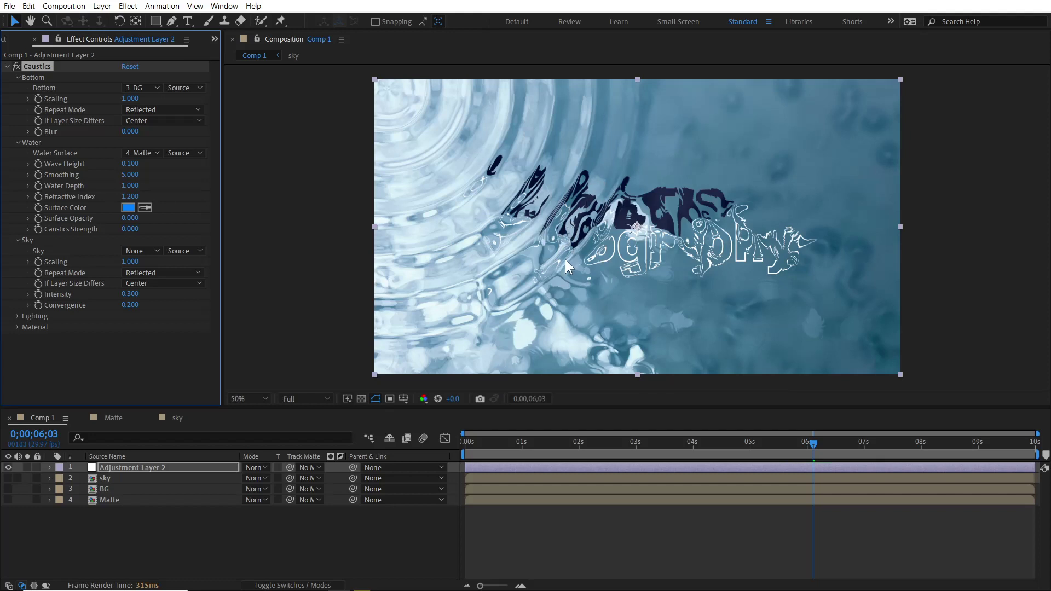
left_click(131, 186)
type("0.2")
key("Return")
left_click_drag(701, 441, 747, 442)
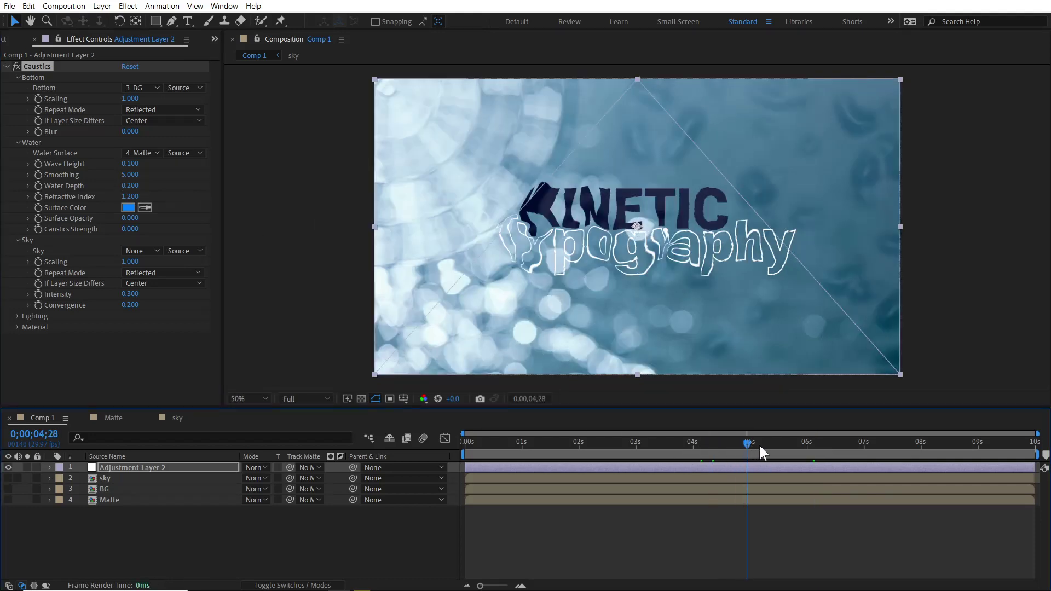
Try a Water Depth of 0.15 and preview the ripples up to about seven seconds.
left_click(130, 186)
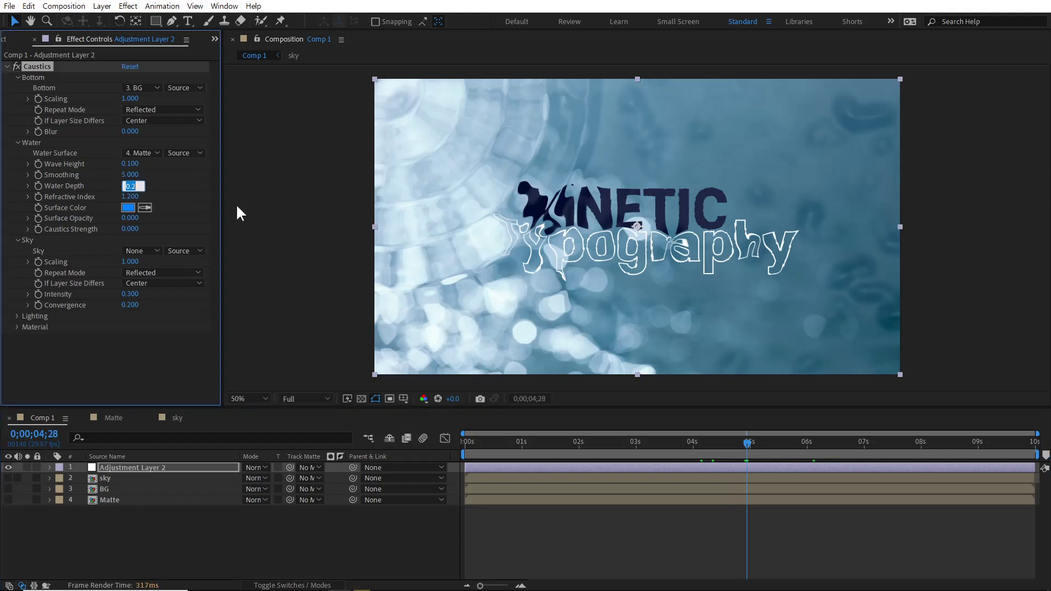
type("0.15")
key("Return")
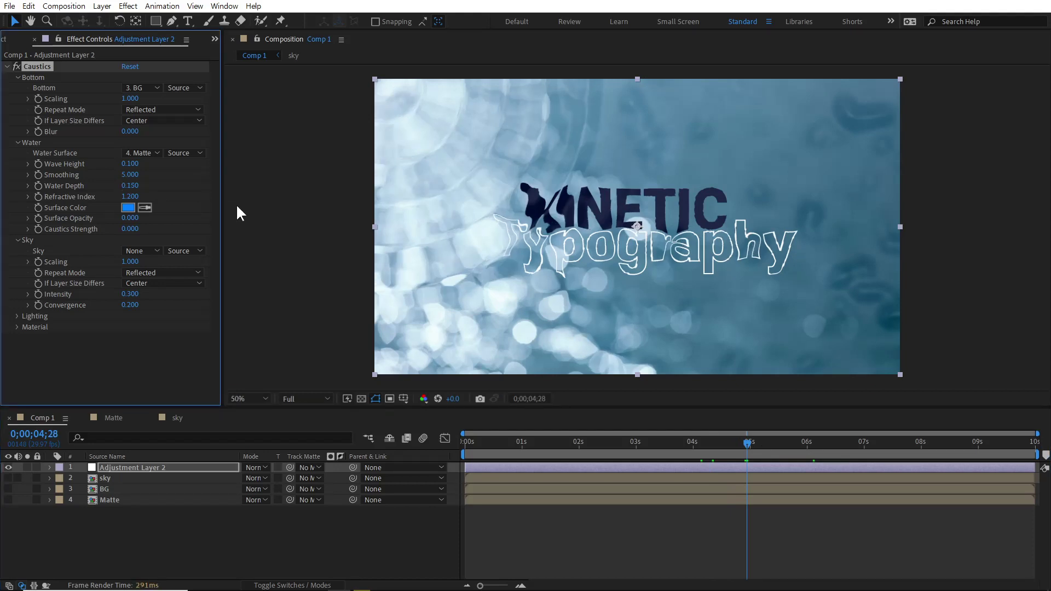
left_click_drag(758, 444, 867, 451)
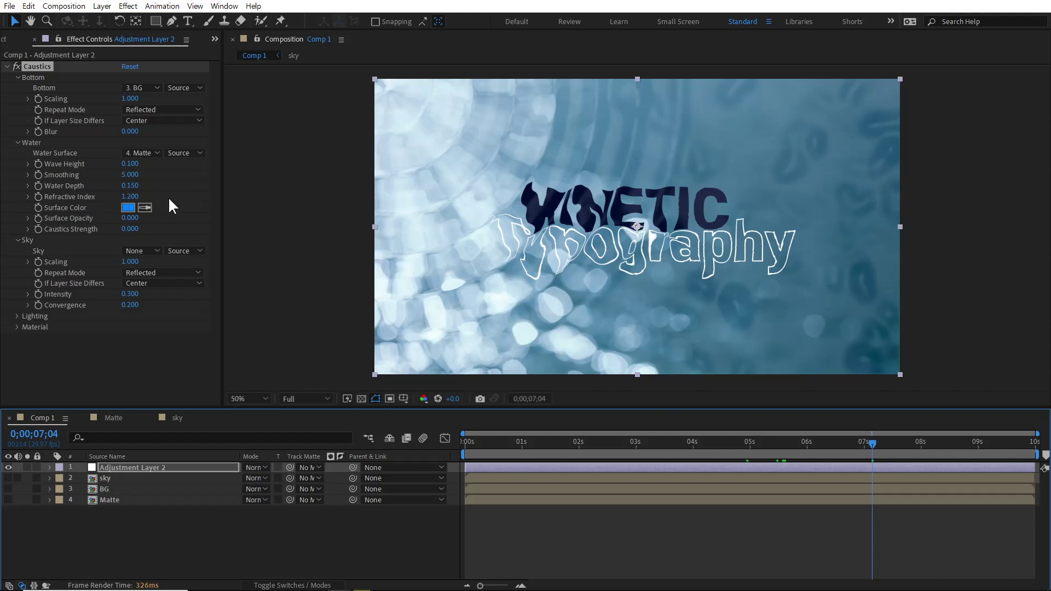
Set the Refractive Index of the Caustics water to 1.3.
left_click(132, 196)
type("1.3")
key("Return")
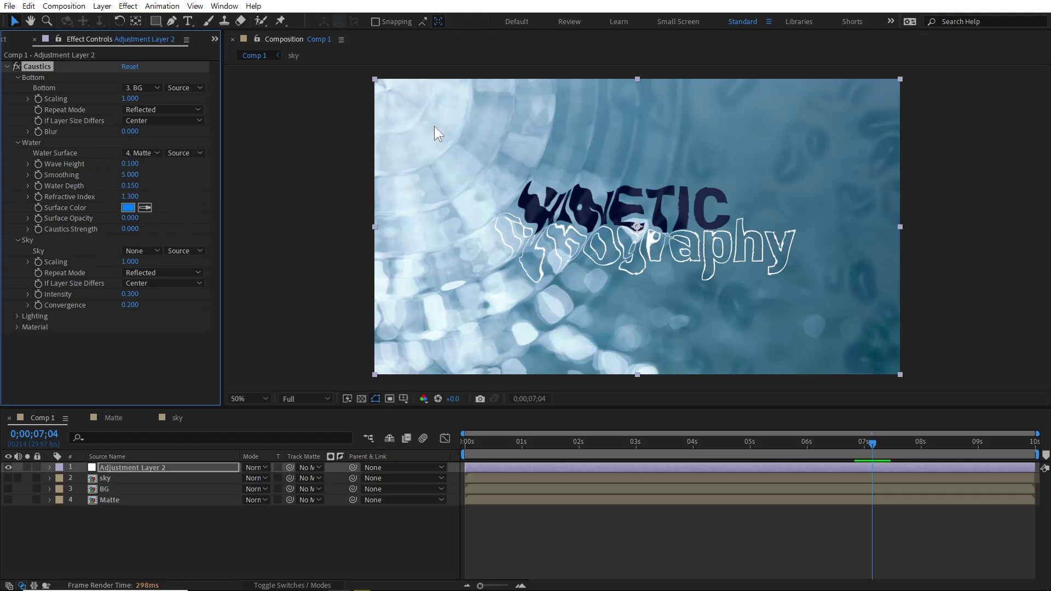
Try Caustics Strength values of 1 and 0.1 to compare the light patterns on the water.
left_click(130, 229)
type("1")
key("Return")
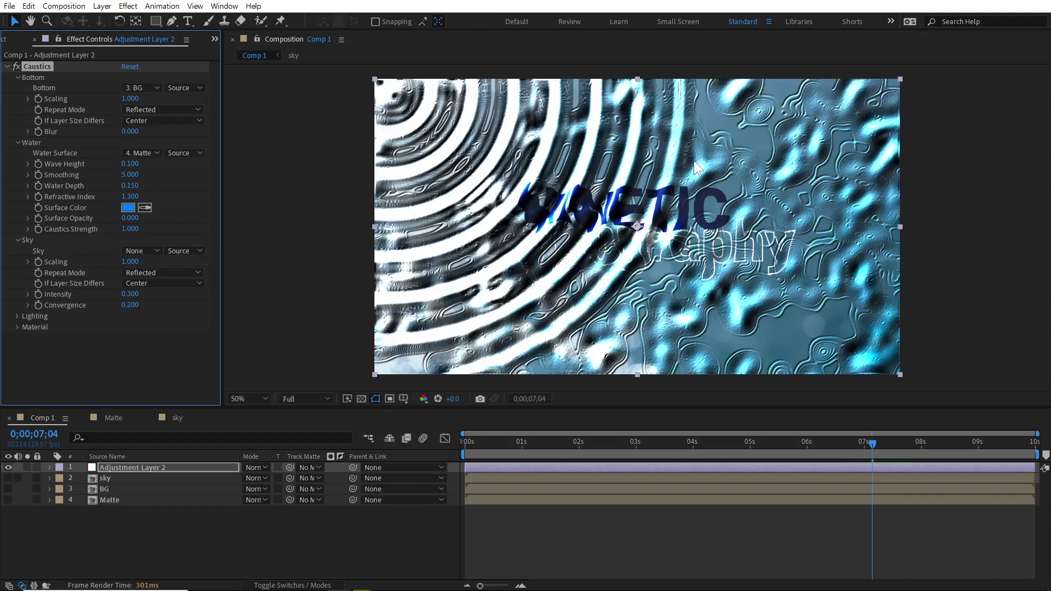
left_click(130, 229)
type(".1")
key("Return")
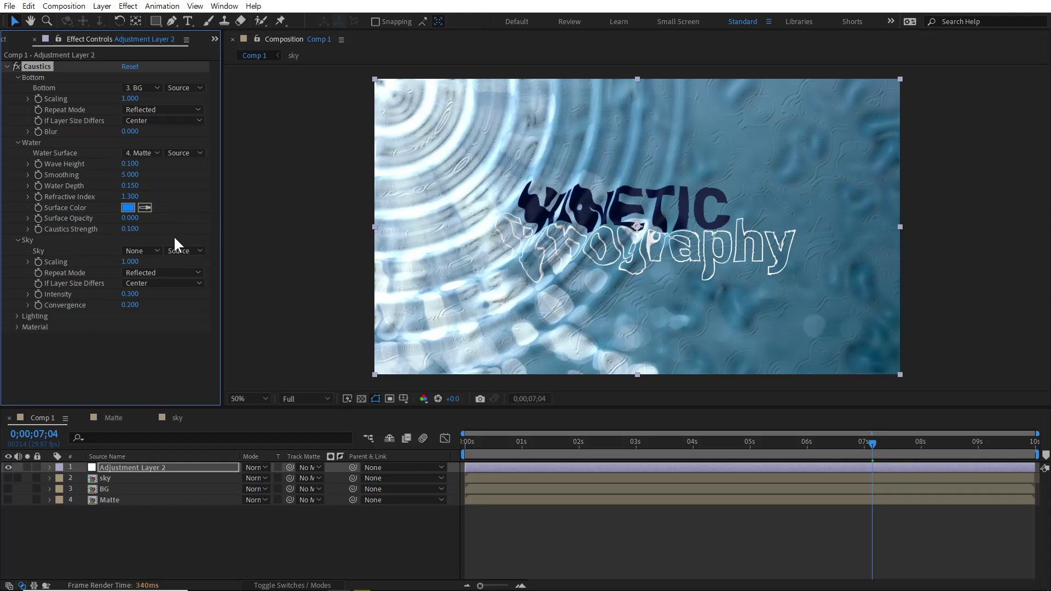
Set the Caustics Strength to 0.01 and preview the ripples through to the end of the composition.
left_click(135, 229)
type(".05")
key("Return")
left_click_drag(684, 449, 832, 449)
left_click_drag(930, 441, 1034, 450)
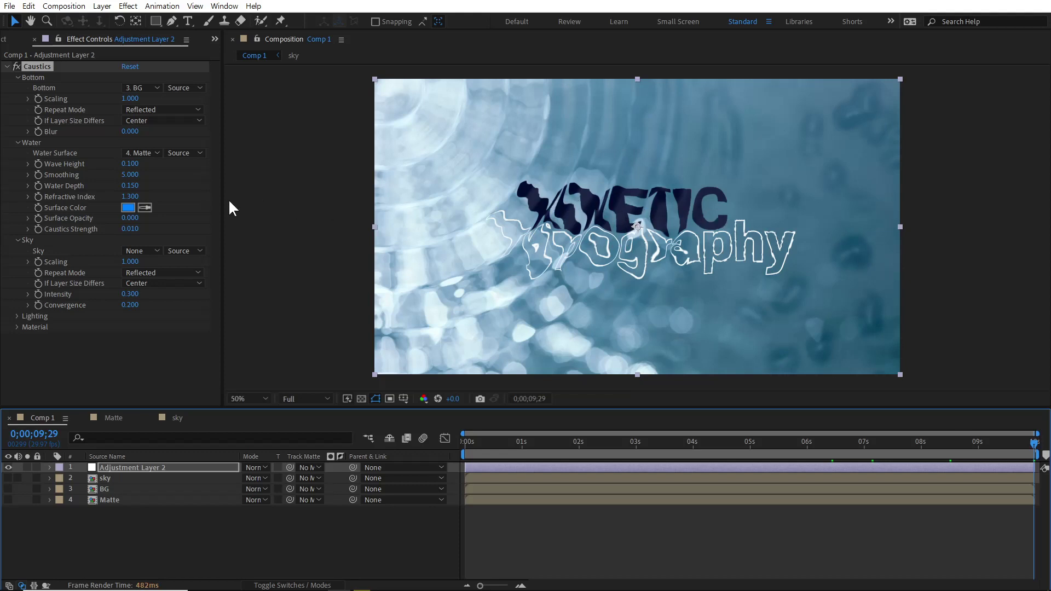
Set the Water Depth to 0.1 and preview the ripples at several points along the timeline.
left_click(129, 186)
type("0.1")
key("Return")
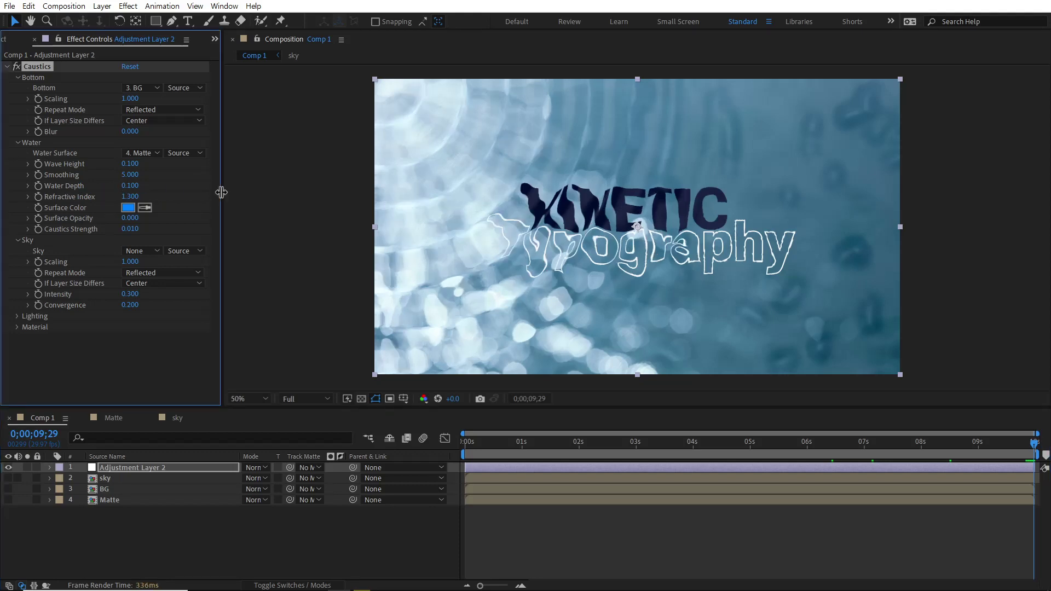
left_click(568, 442)
left_click_drag(566, 441, 916, 444)
left_click(575, 442)
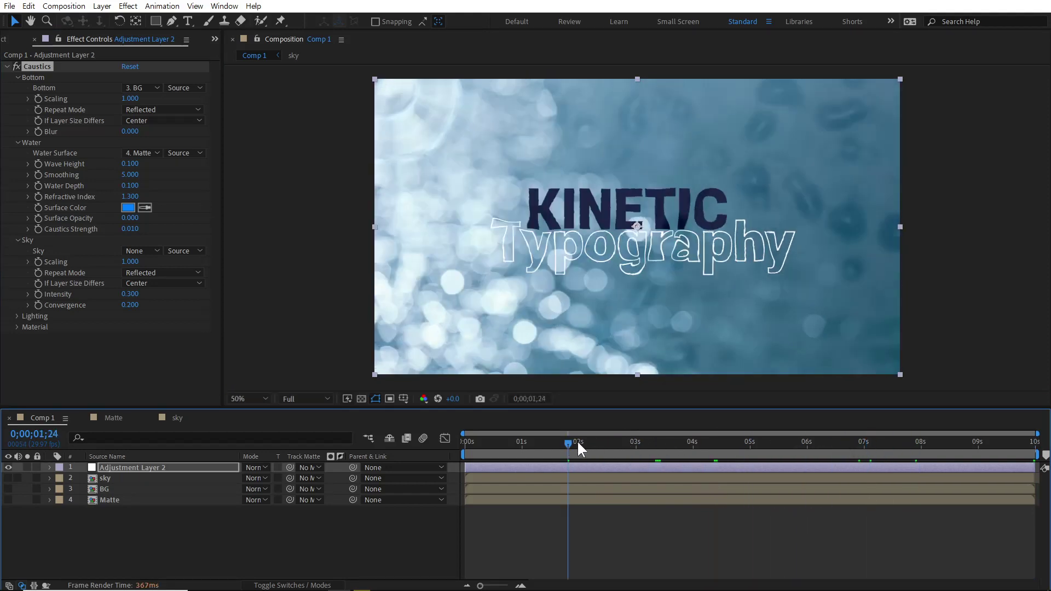
left_click(687, 442)
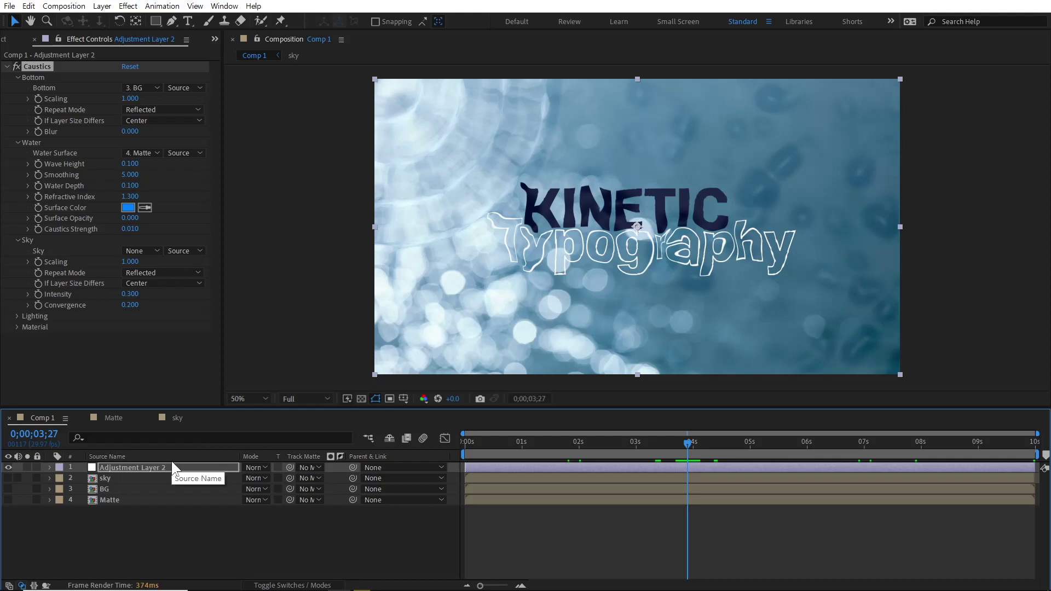
Open the Matte composition and select Black Solid 1, briefly hiding it to check that it holds the wave rings.
left_click(113, 417)
left_click(267, 539)
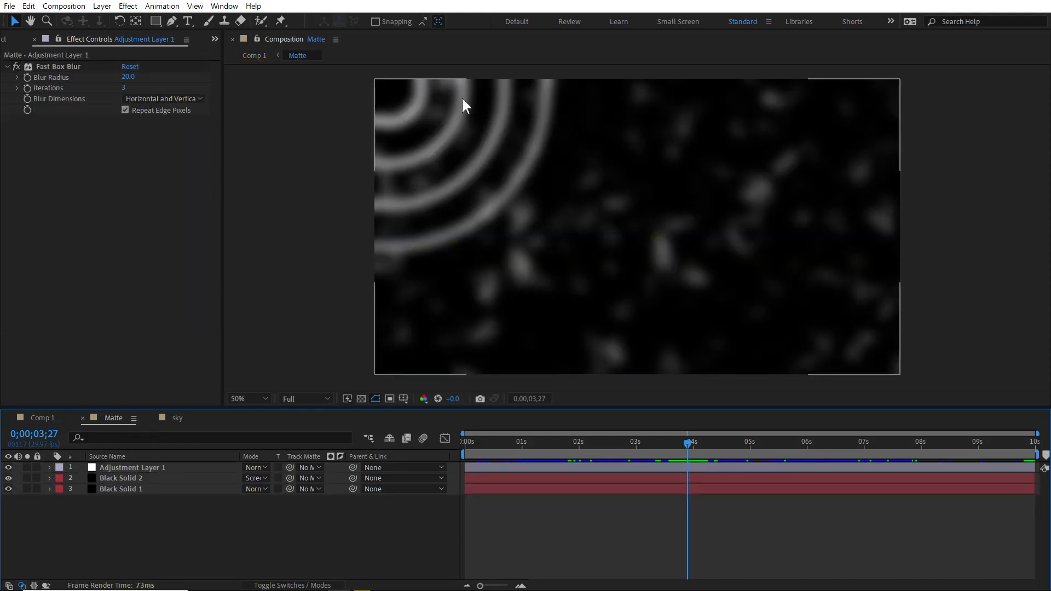
left_click(74, 488)
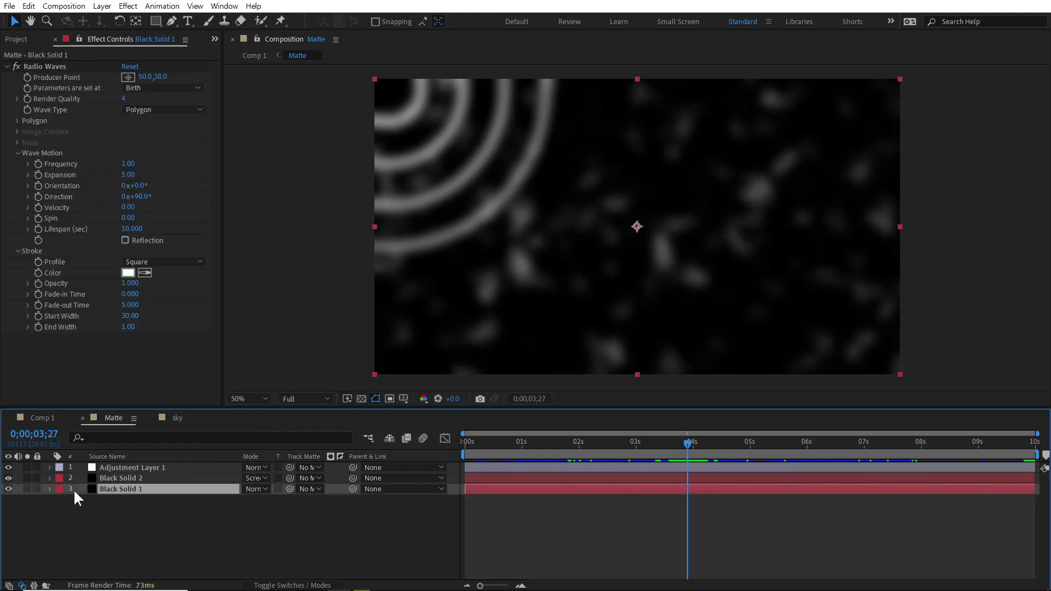
left_click(8, 487)
left_click(8, 487)
Apply the Turbulent Displace distortion effect to Black Solid 1 in the Matte composition.
right_click(144, 487)
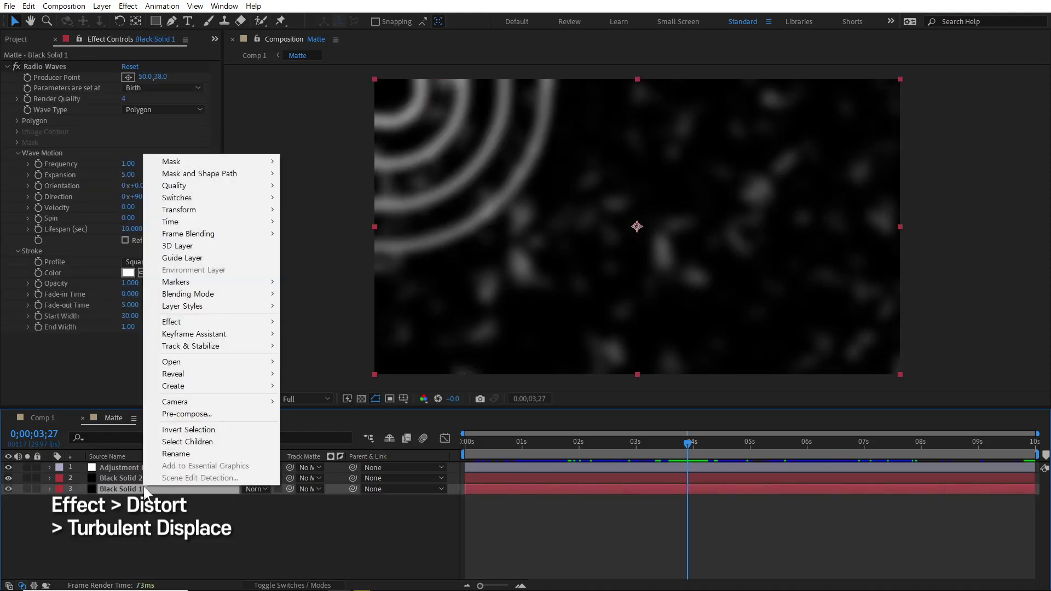
mouse_move(221, 323)
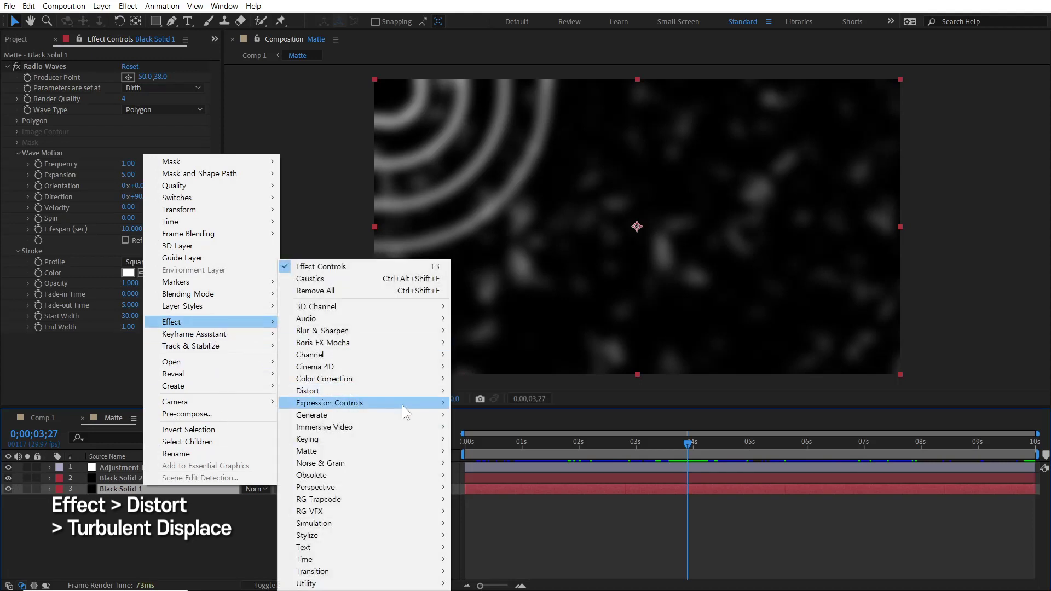
mouse_move(388, 390)
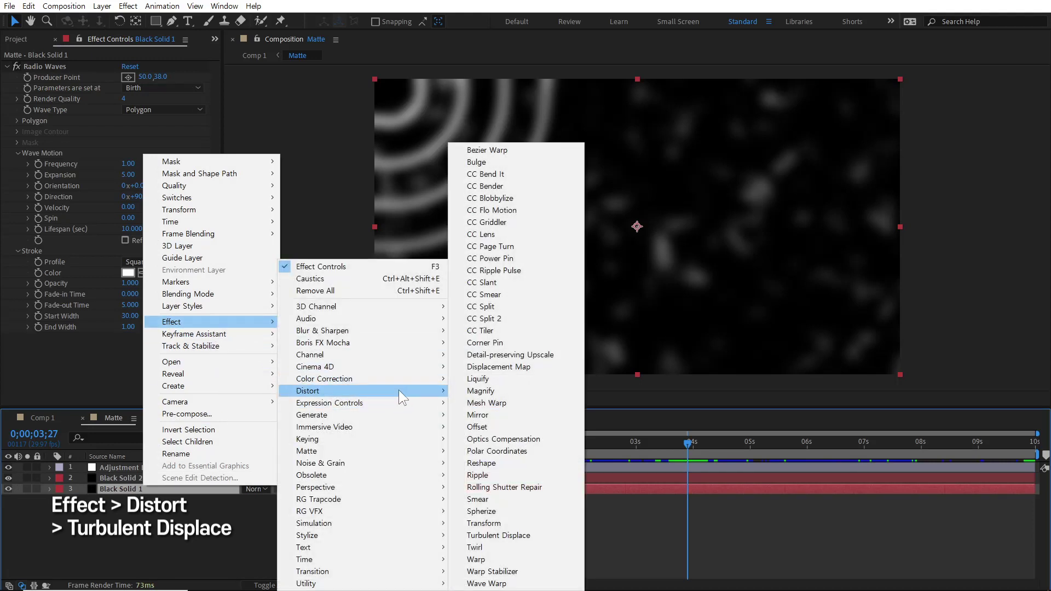
left_click(528, 534)
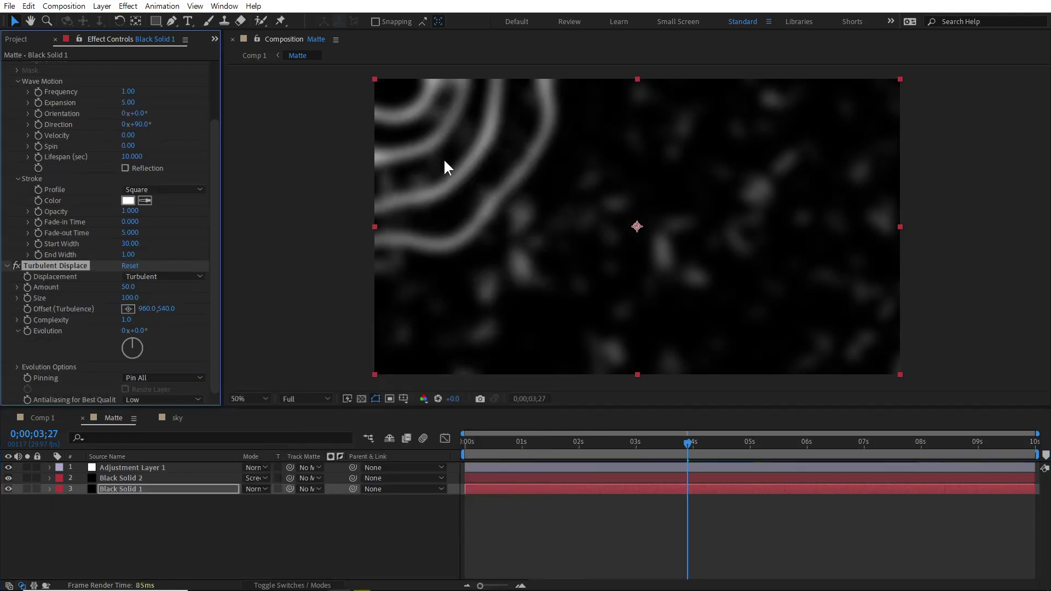
Preview the displaced rings across the Matte timeline, and check their effect on the water at several points in Comp 1.
left_click_drag(486, 447, 951, 465)
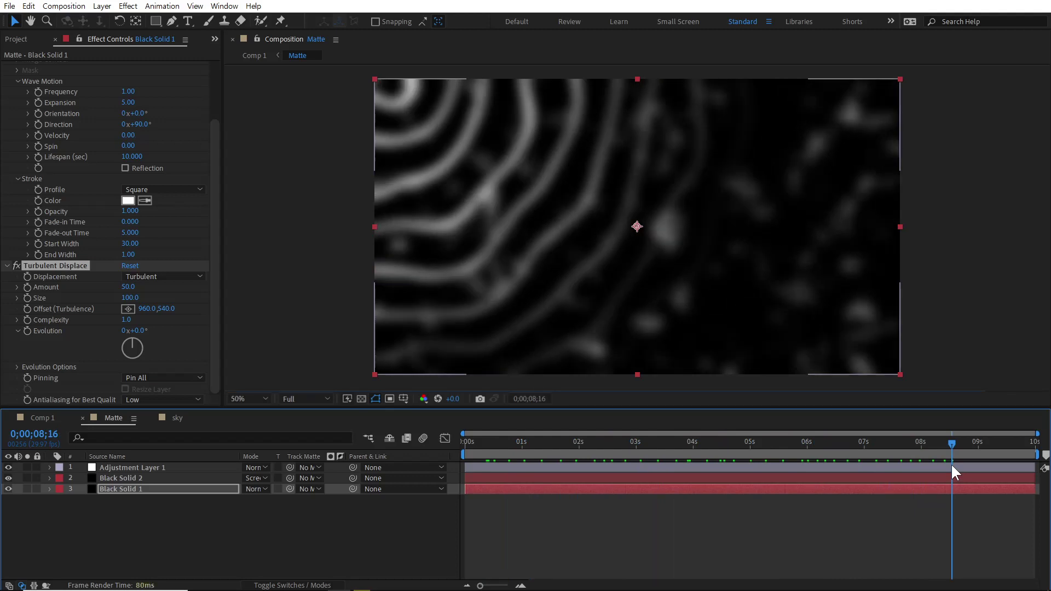
left_click(45, 417)
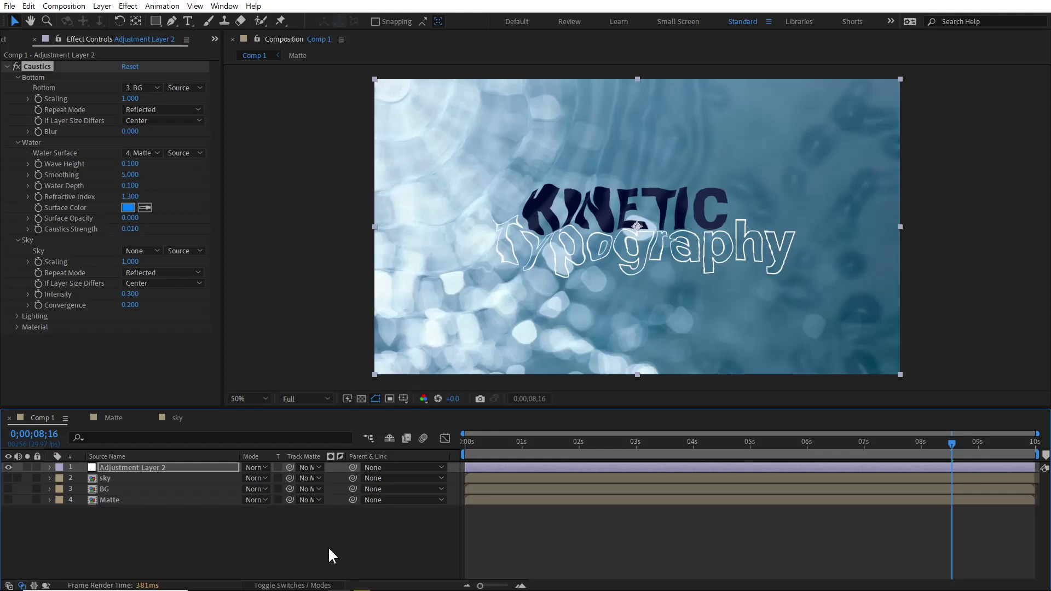
left_click(329, 549)
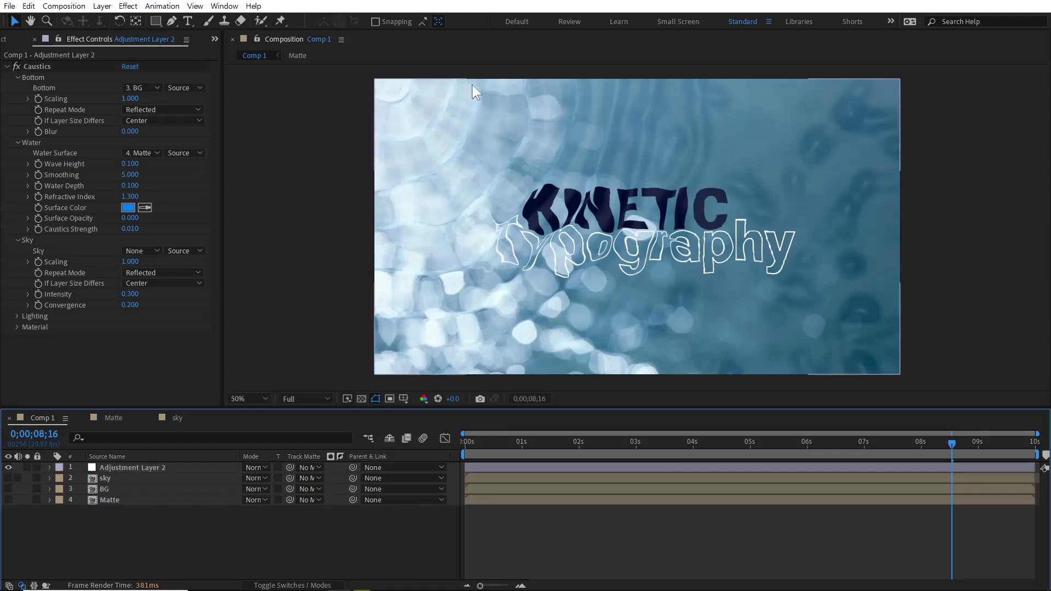
left_click_drag(853, 447, 956, 454)
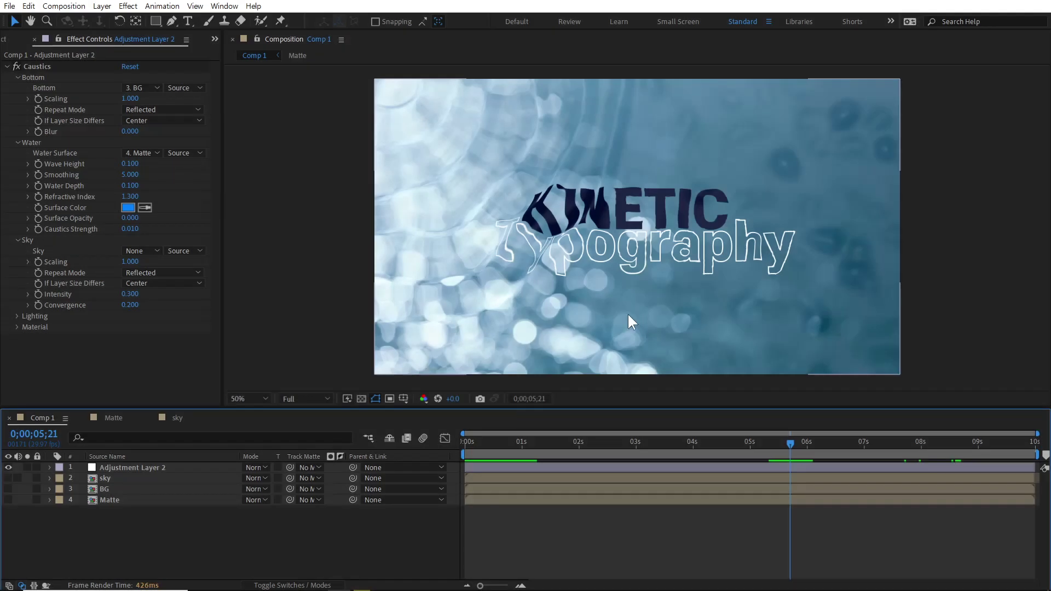
Set the Caustics Sky layer to 2. sky and preview the reflection at two further points along the timeline.
left_click(37, 252)
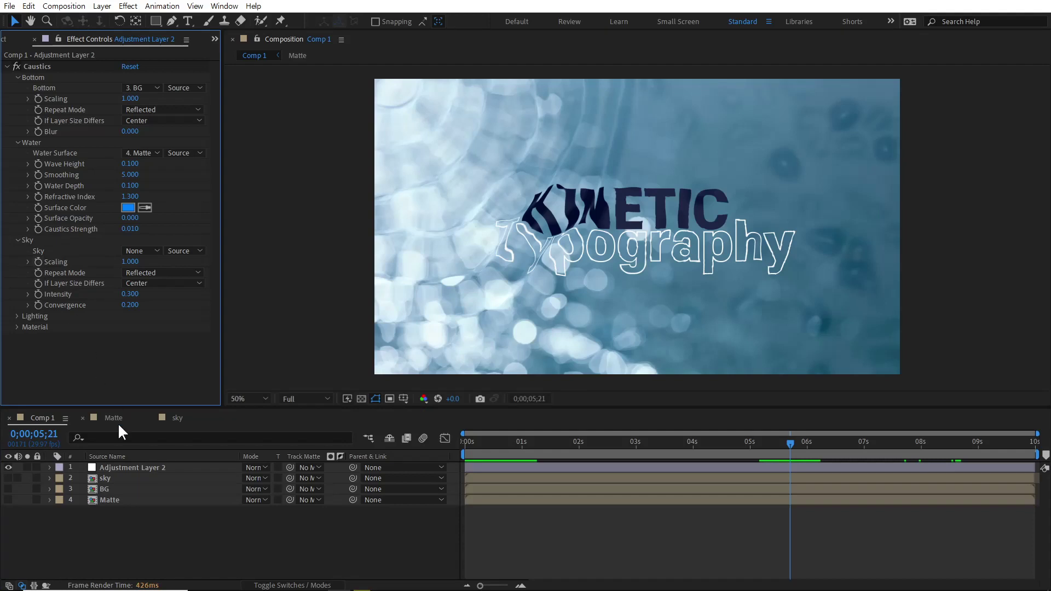
left_click(141, 251)
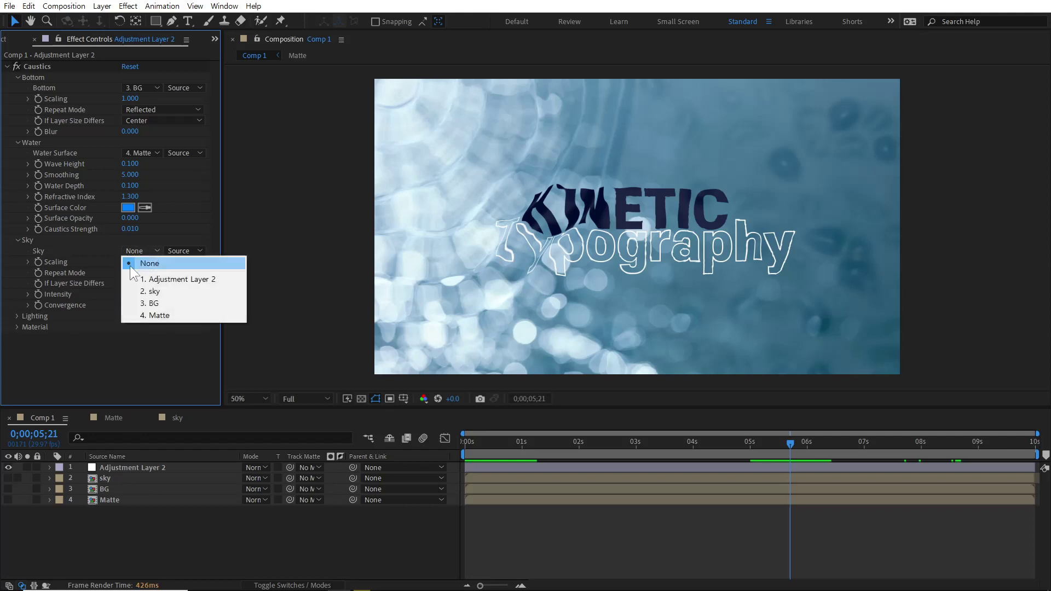
left_click(176, 294)
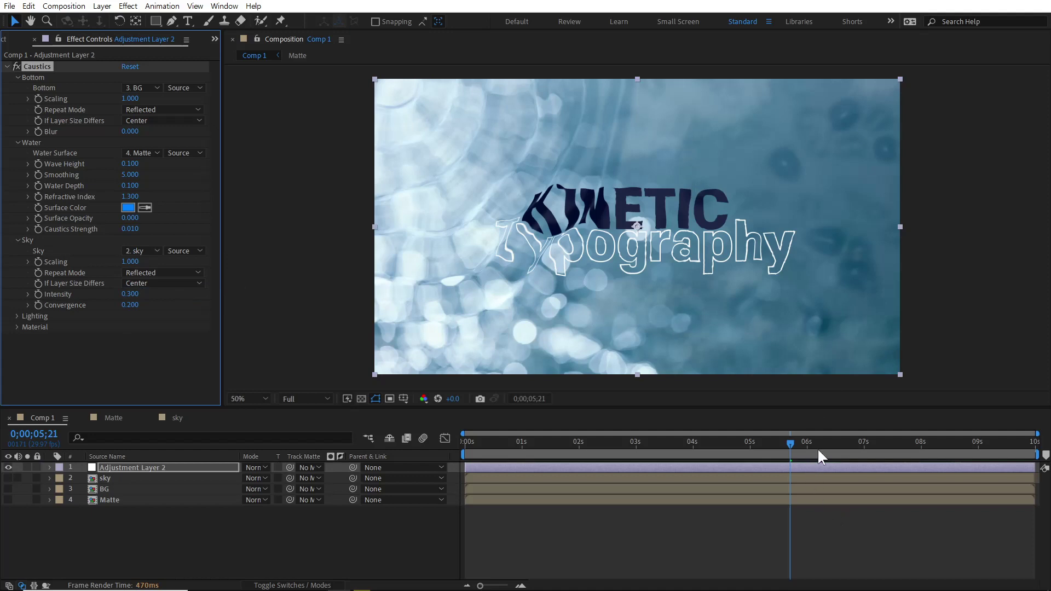
left_click_drag(822, 443, 852, 444)
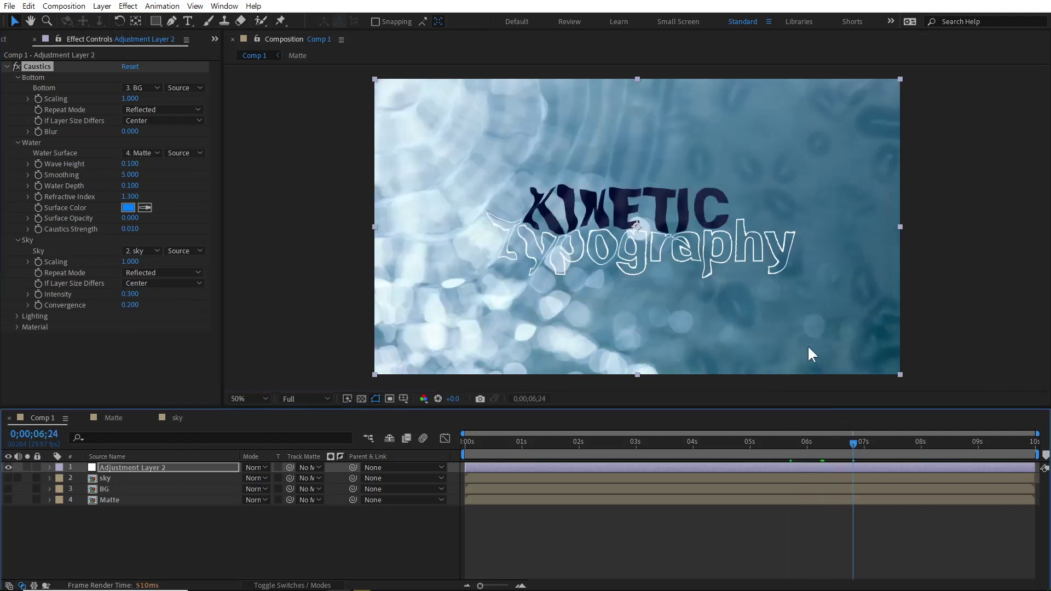
left_click_drag(885, 443, 888, 444)
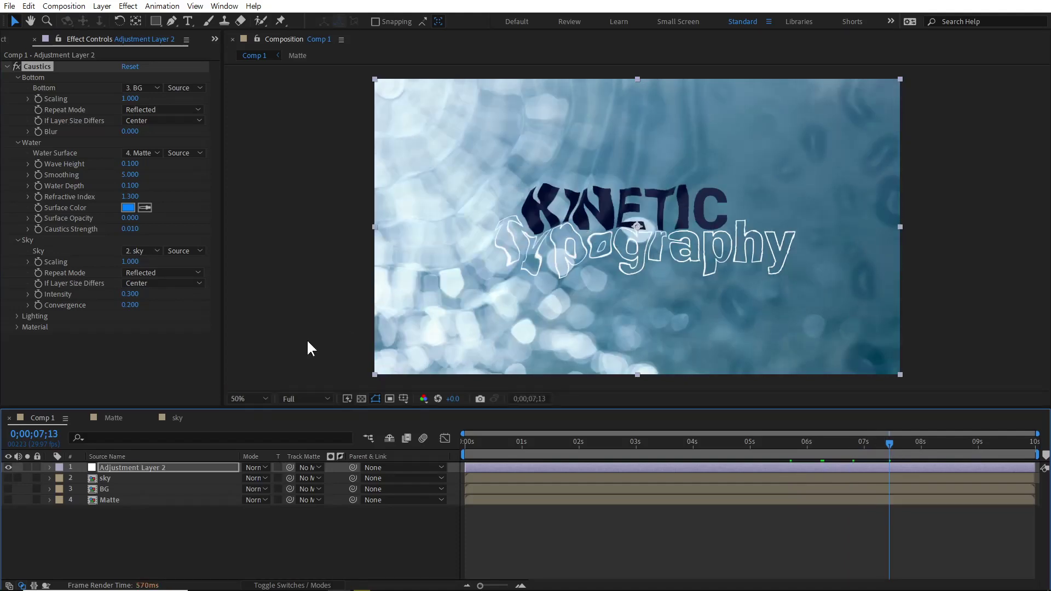
Try Sky Intensity values of 2 and 0.3, and set the intensity to 1 to compare the cloud reflections.
left_click_drag(132, 294, 457, 297)
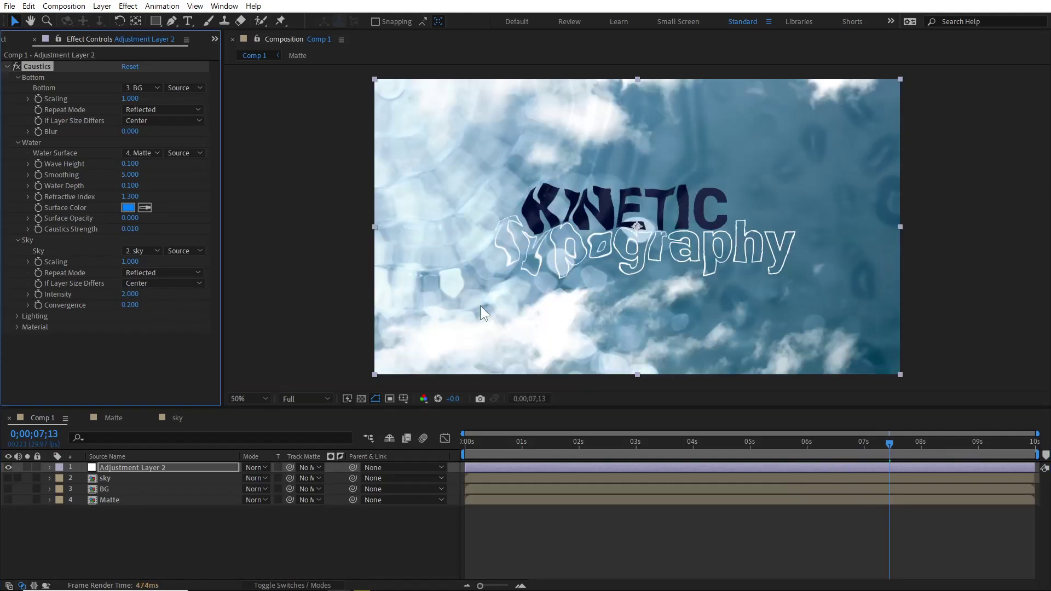
left_click(130, 294)
type("0.3")
key("Return")
left_click(130, 294)
type("1")
key("Return")
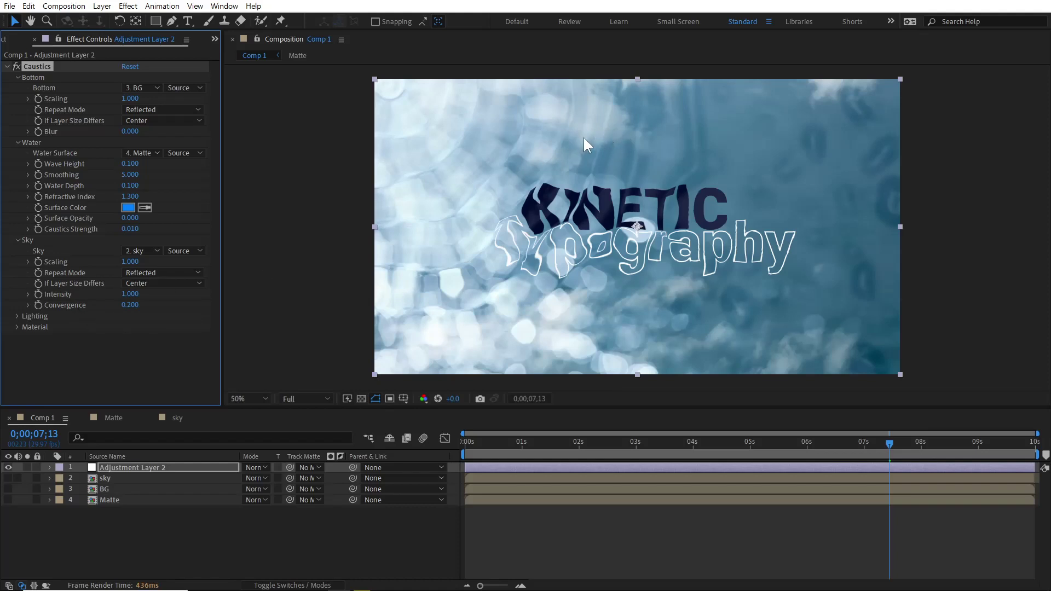
Try a Sky Convergence of 1.58 and set the Sky Intensity back to 0.3.
left_click_drag(130, 305, 224, 308)
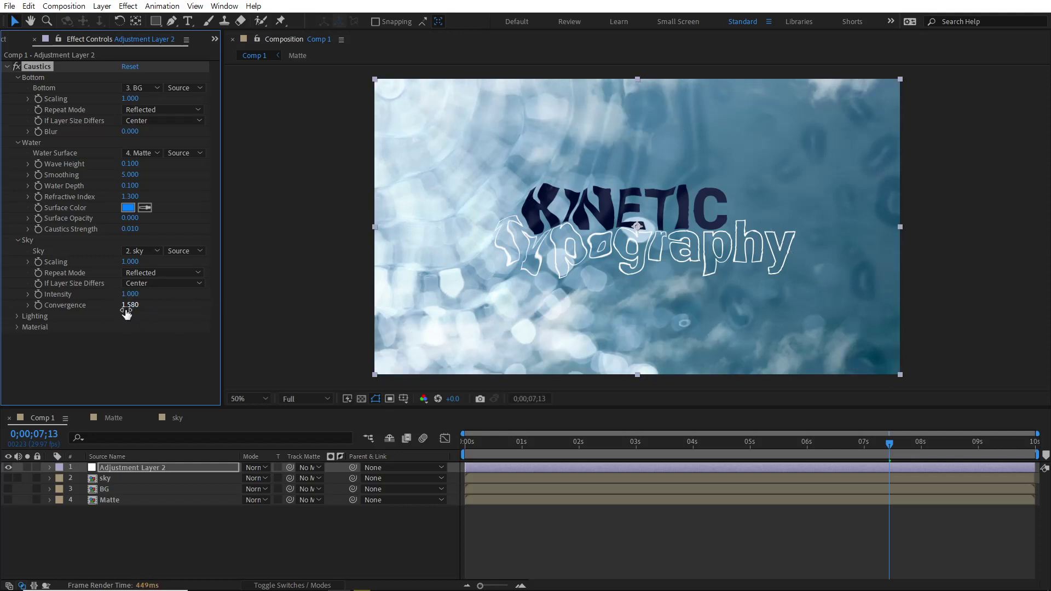
left_click(130, 294)
type(".3")
key("Return")
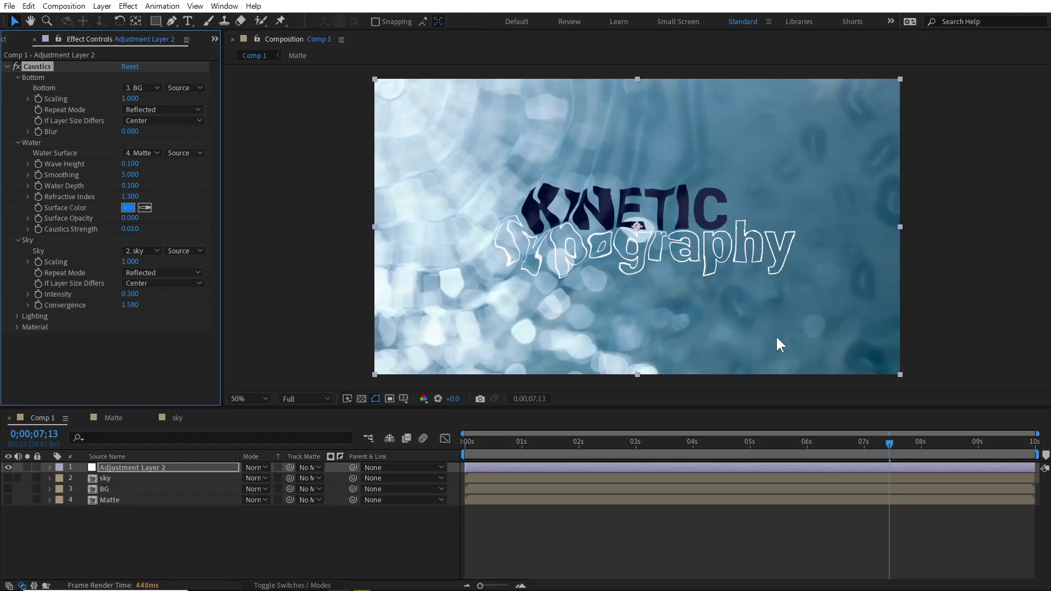
Set the Sky Convergence to 1 and preview the water at 0;00;05;13 with all layers deselected.
left_click(130, 304)
type("1")
key("Return")
left_click(774, 446)
left_click(802, 553)
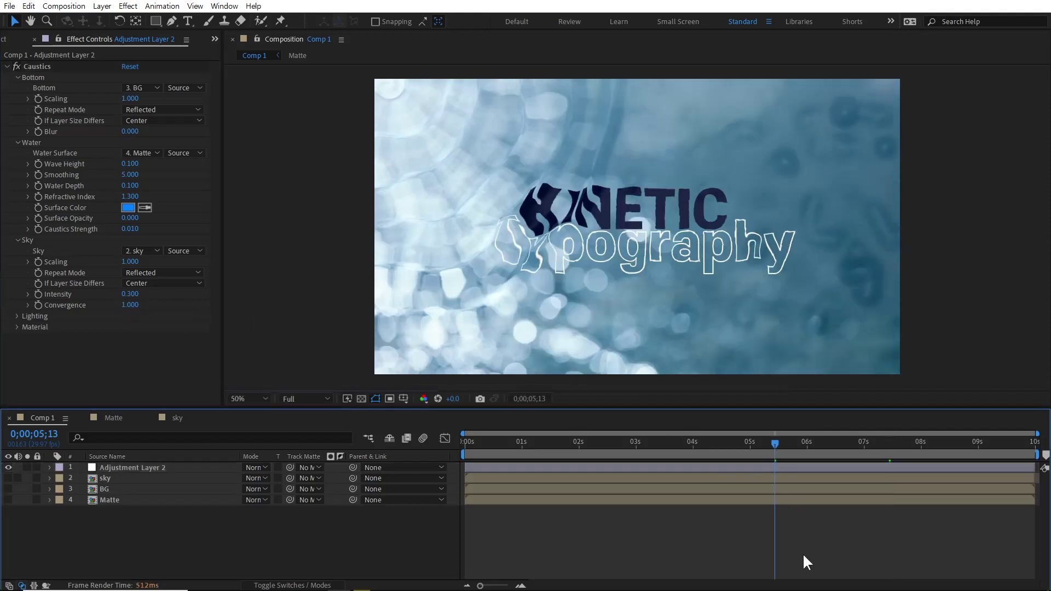